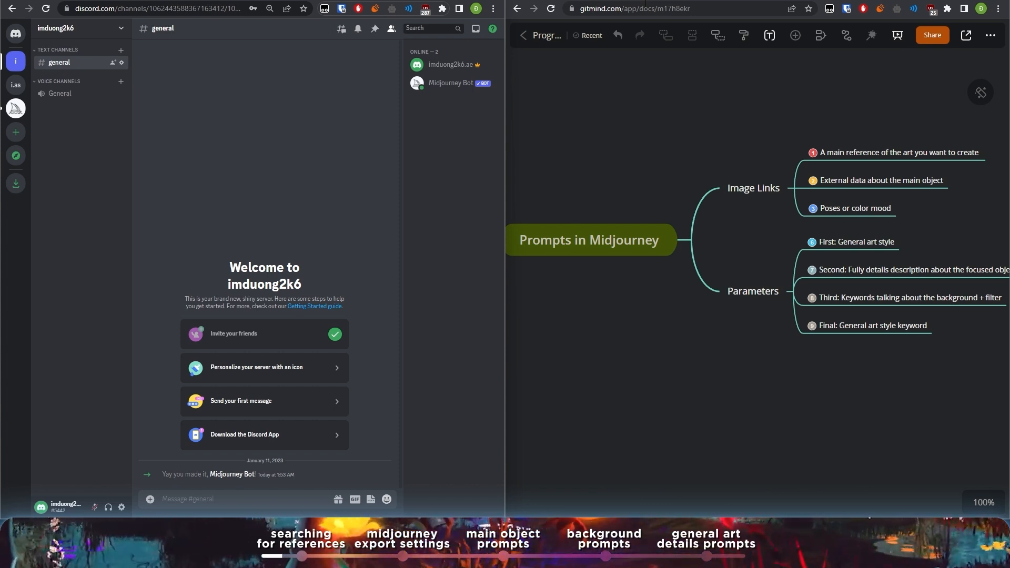
# Step: Search Google Images for "miku nakano cosplay" in a new browser tab
pyautogui.hotkey('ctrl', 't')
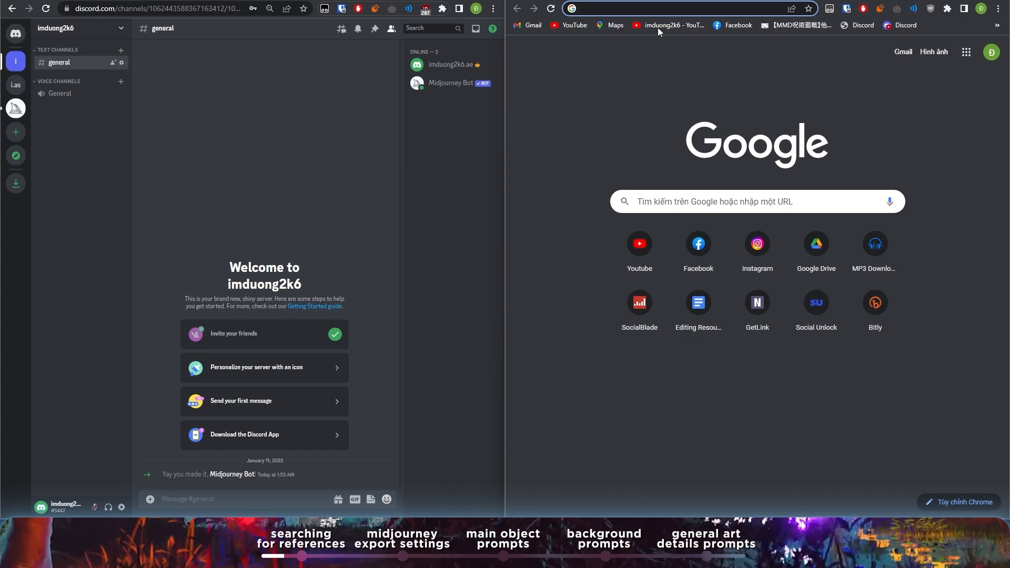
pyautogui.write('miku naka')
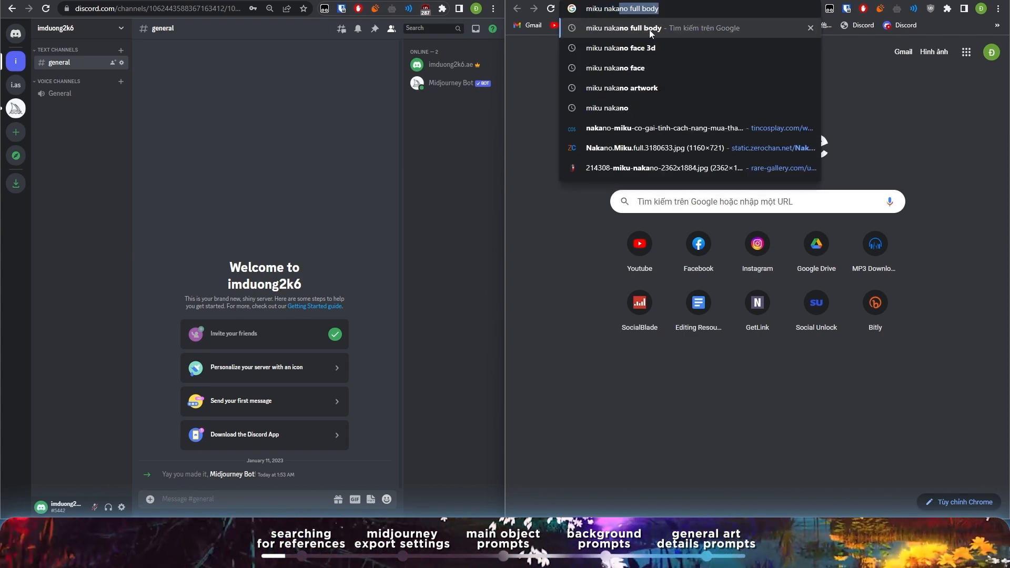
pyautogui.write('na')
pyautogui.press('BackSpace')
pyautogui.press('Down')
pyautogui.press('BackSpace')
pyautogui.press('BackSpace')
pyautogui.press('BackSpace')
pyautogui.press('BackSpace')
pyautogui.press('BackSpace')
pyautogui.press('BackSpace')
pyautogui.press('BackSpace')
pyautogui.write('cospla')
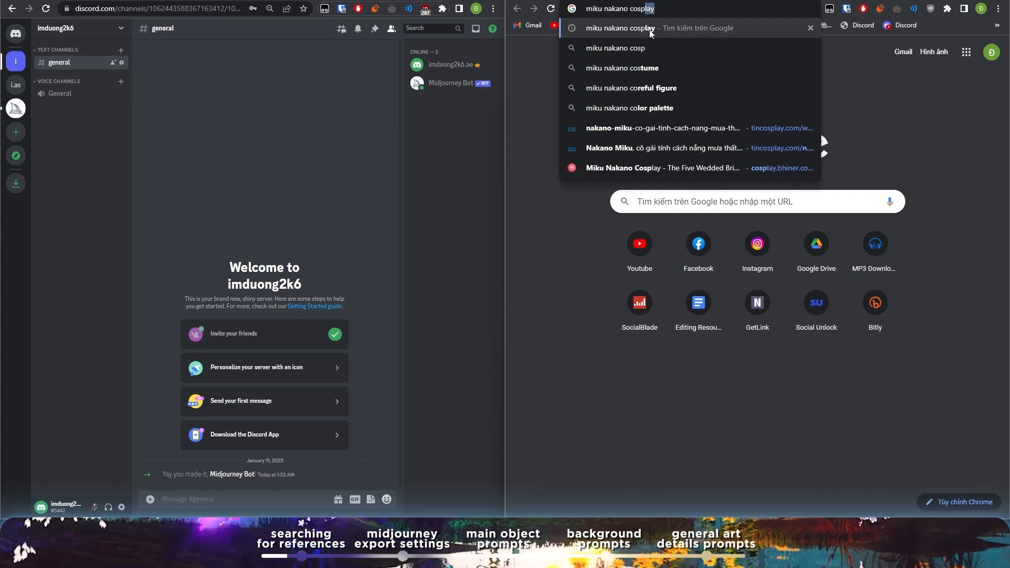
pyautogui.write('y')
pyautogui.press('Return')
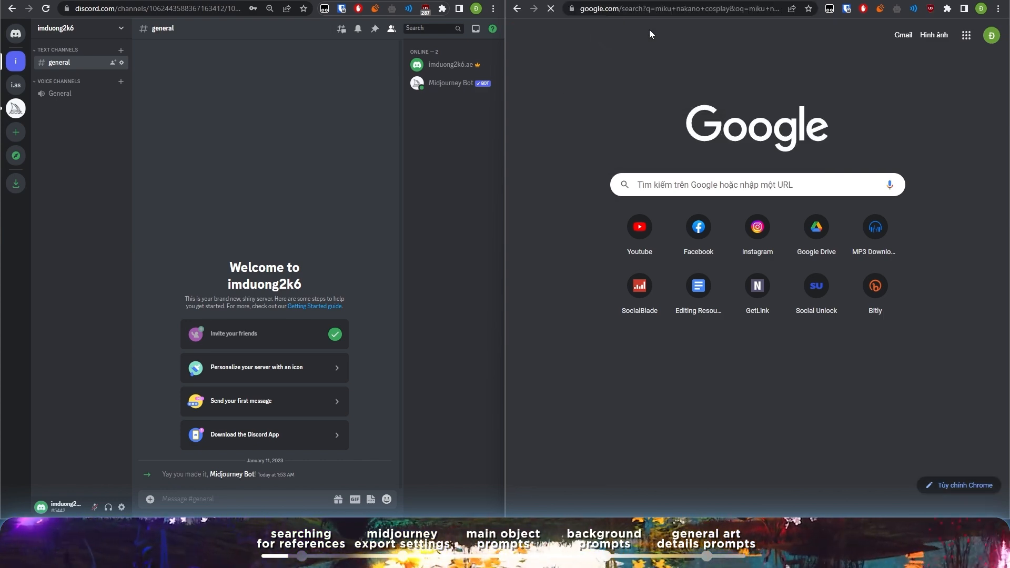
pyautogui.click(559, 74)
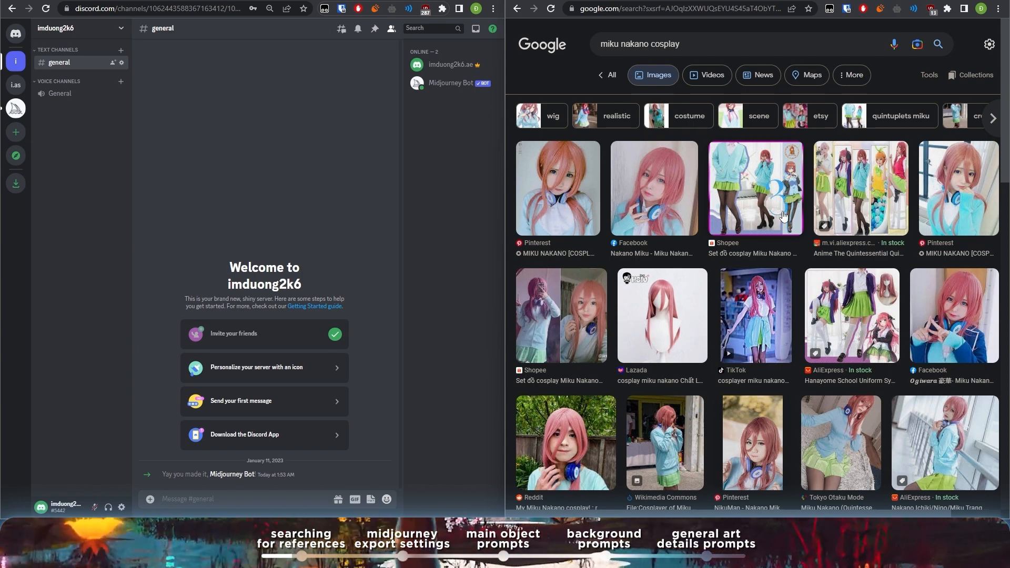
# Step: Find the Tin Cosplay photo of Miku Nakano in the image results and open its source page
pyautogui.scroll(-2, 782, 215)
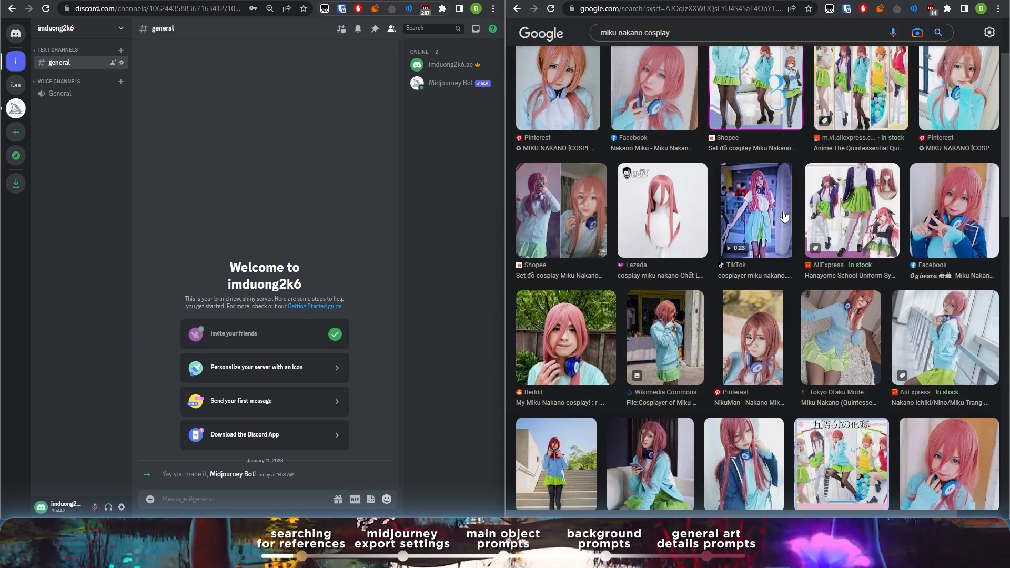
pyautogui.scroll(-4, 779, 219)
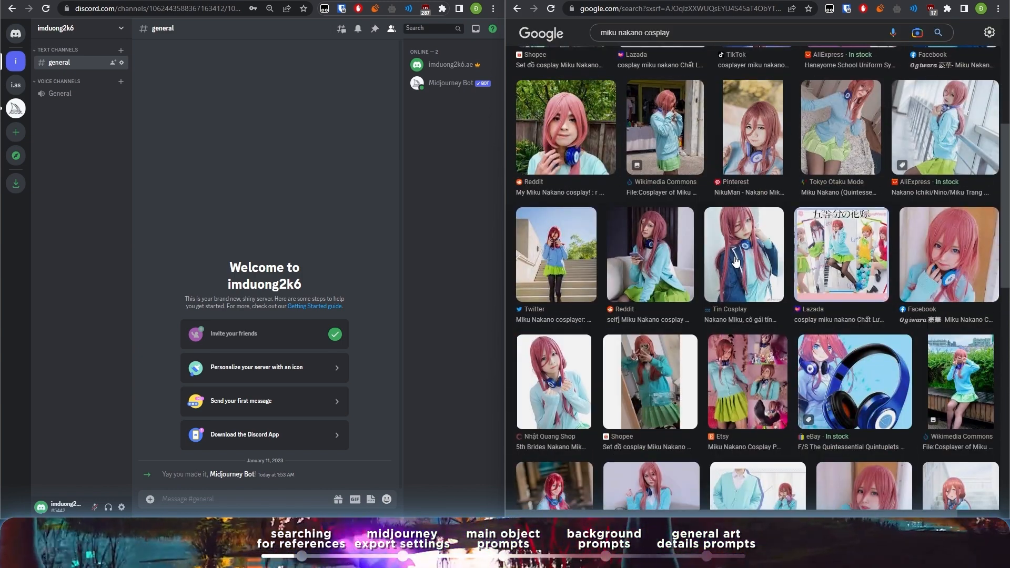
pyautogui.click(734, 261)
pyautogui.scroll(-4, 817, 291)
pyautogui.scroll(4, 844, 283)
pyautogui.click(848, 247)
# Step: Copy the image address of the cosplay photo with blue headphones worn on the head and both hands raised
pyautogui.scroll(-5, 716, 260)
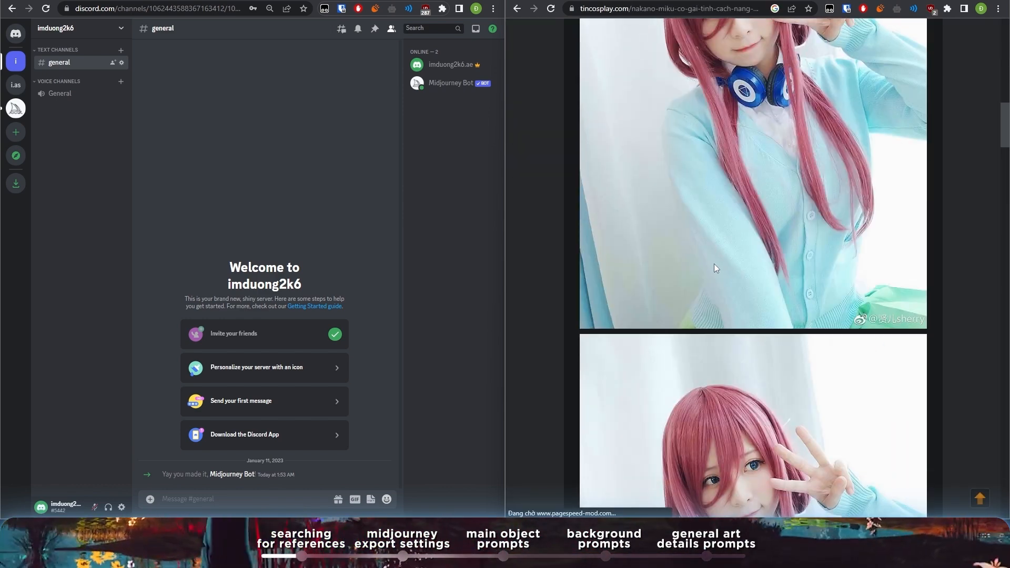
pyautogui.scroll(-5, 714, 264)
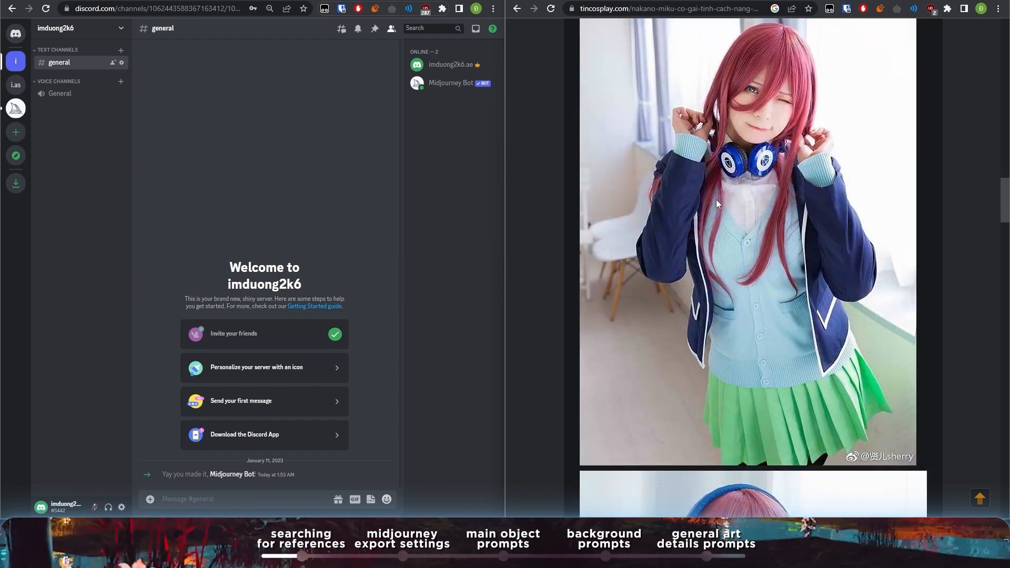
pyautogui.scroll(-10, 717, 203)
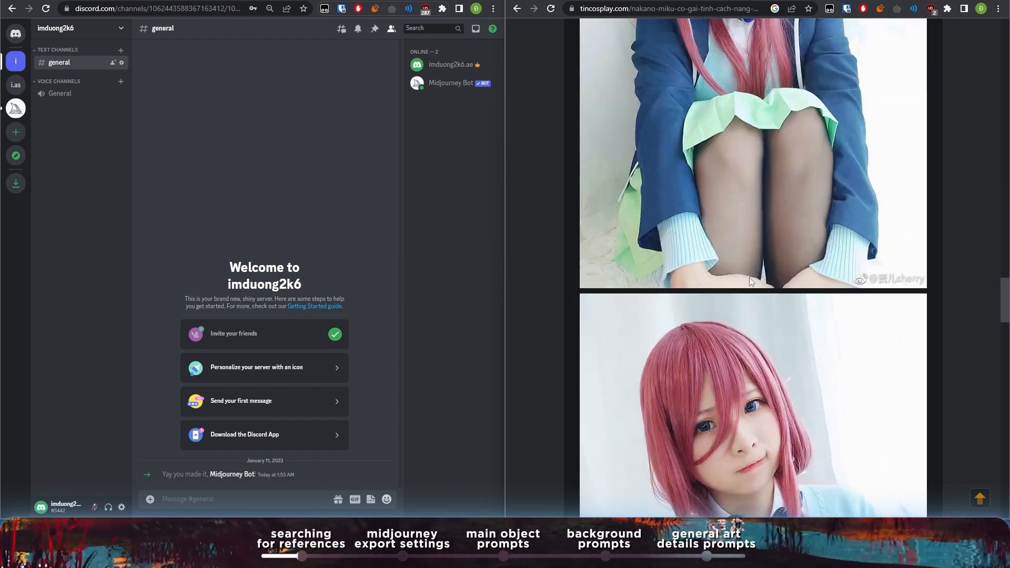
pyautogui.scroll(10, 750, 279)
pyautogui.scroll(-3, 741, 257)
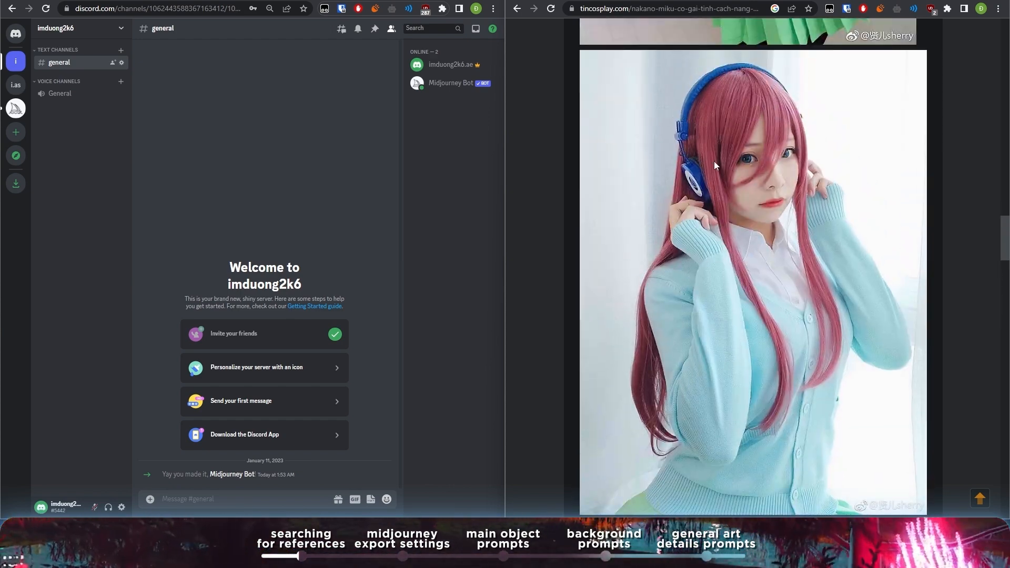
pyautogui.rightClick(715, 147)
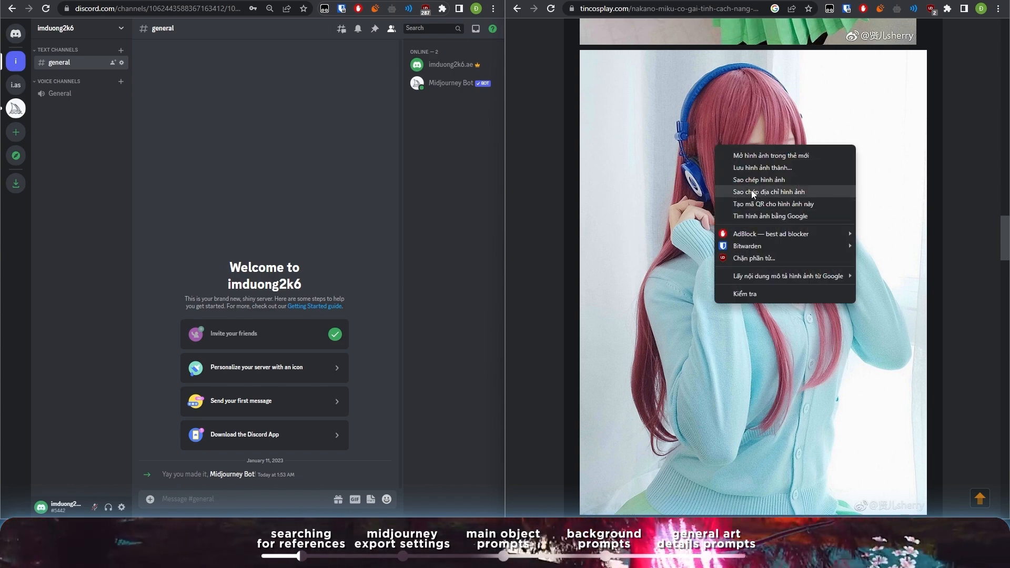
pyautogui.click(751, 192)
# Step: Return to the prompts mind map, and search Google Images for "miku cosplay art" in another new tab
pyautogui.click(756, 0)
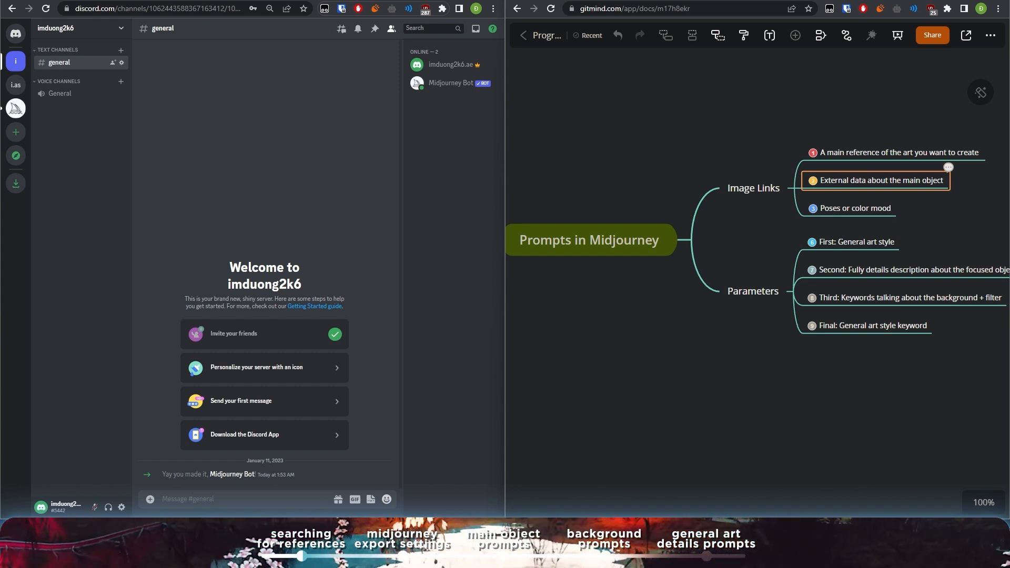
pyautogui.hotkey('ctrl', 't')
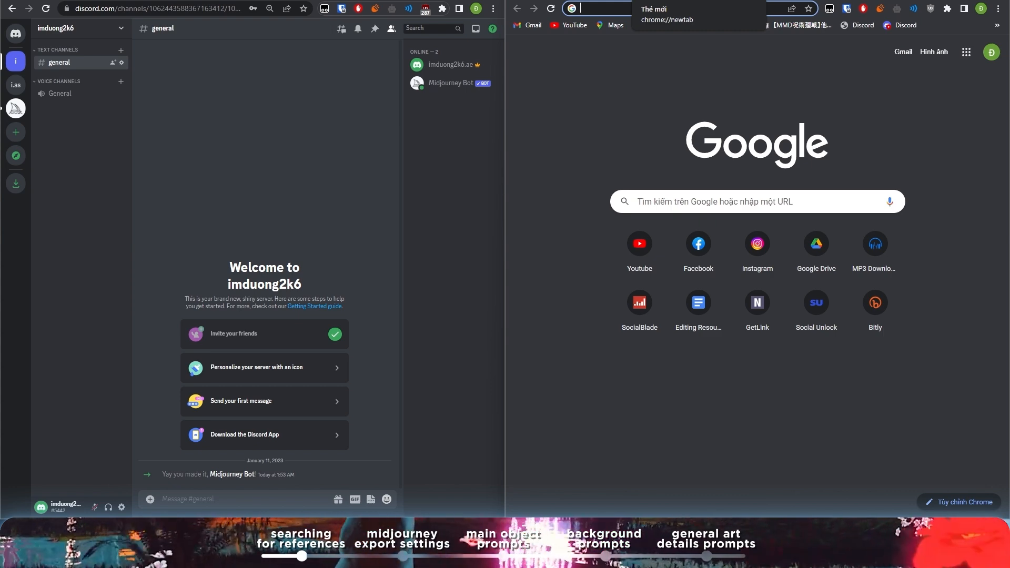
pyautogui.write('miku')
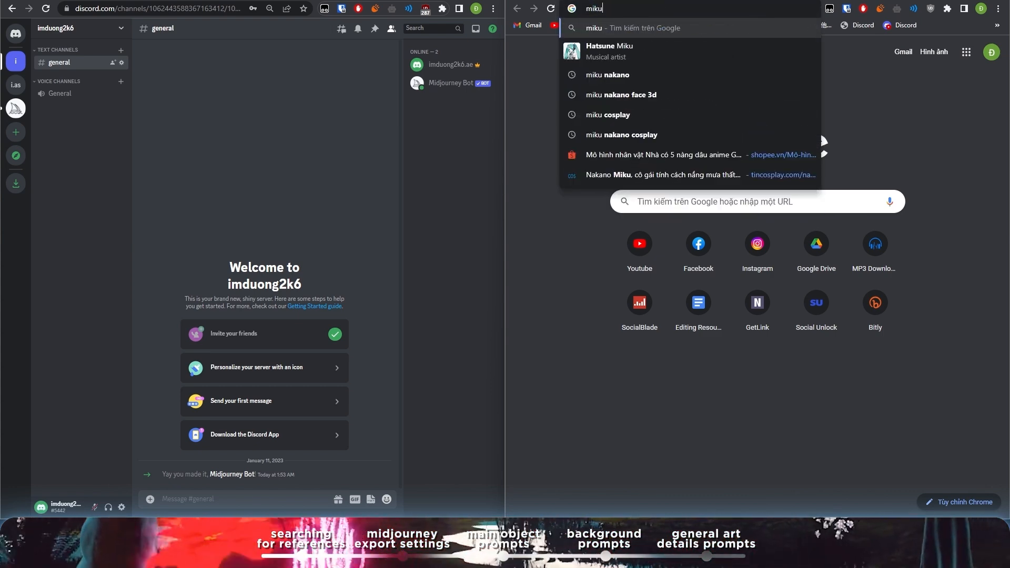
pyautogui.press('Down')
pyautogui.press('Down')
pyautogui.press('Down')
pyautogui.press('Down')
pyautogui.press('Down')
pyautogui.write('art')
pyautogui.press('Return')
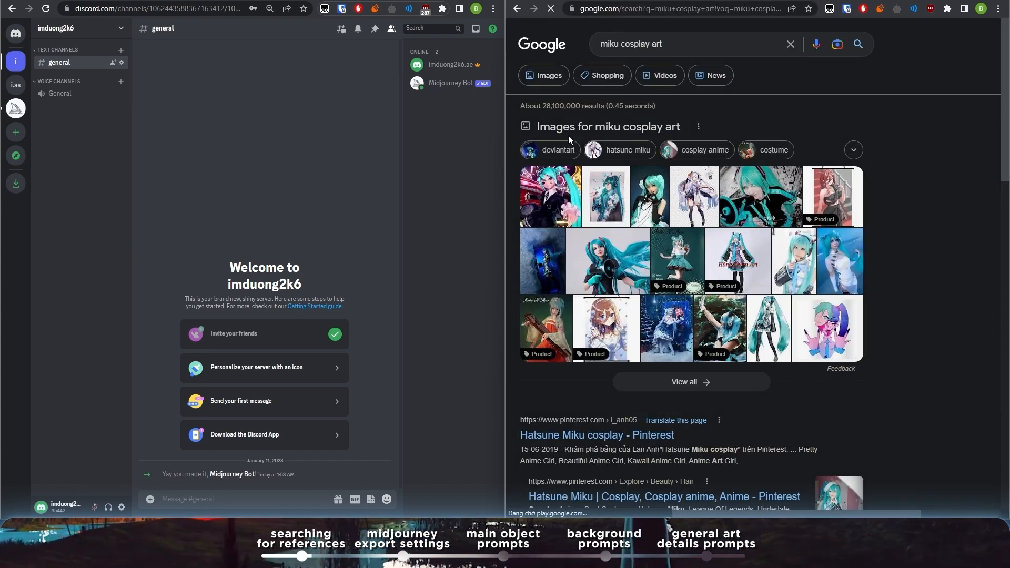
pyautogui.click(549, 75)
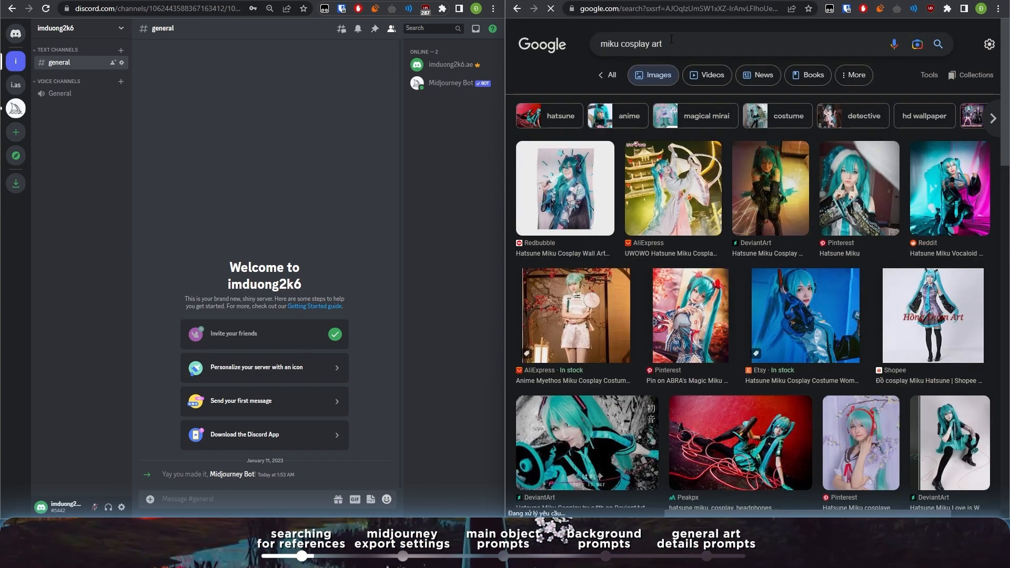
# Step: Change the image search to "miku nakano art" and browse the results for a suitable drawing
pyautogui.click(657, 44)
pyautogui.moveTo(624, 44); pyautogui.dragTo(650, 44)
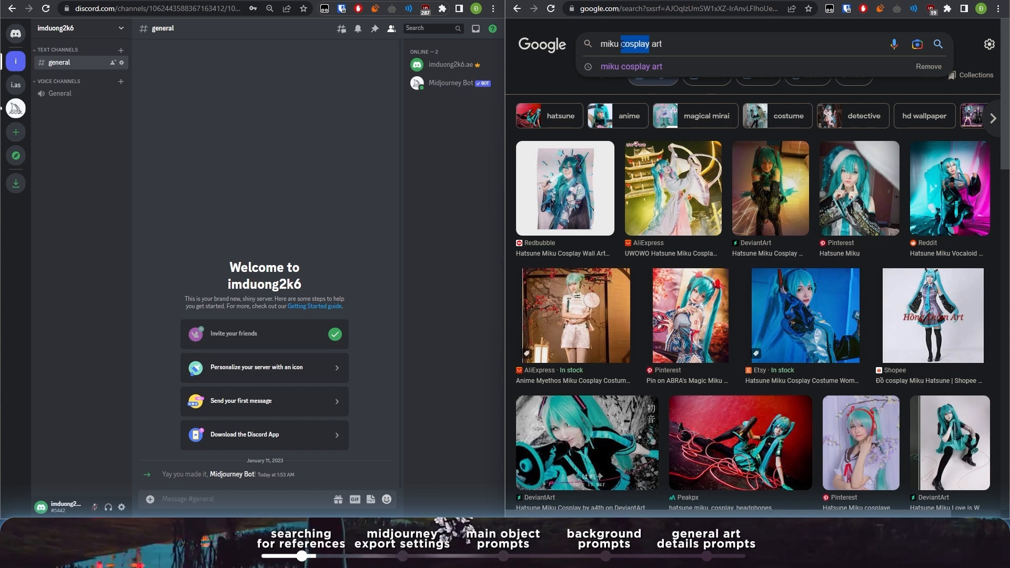
pyautogui.write('nakano')
pyautogui.press('Return')
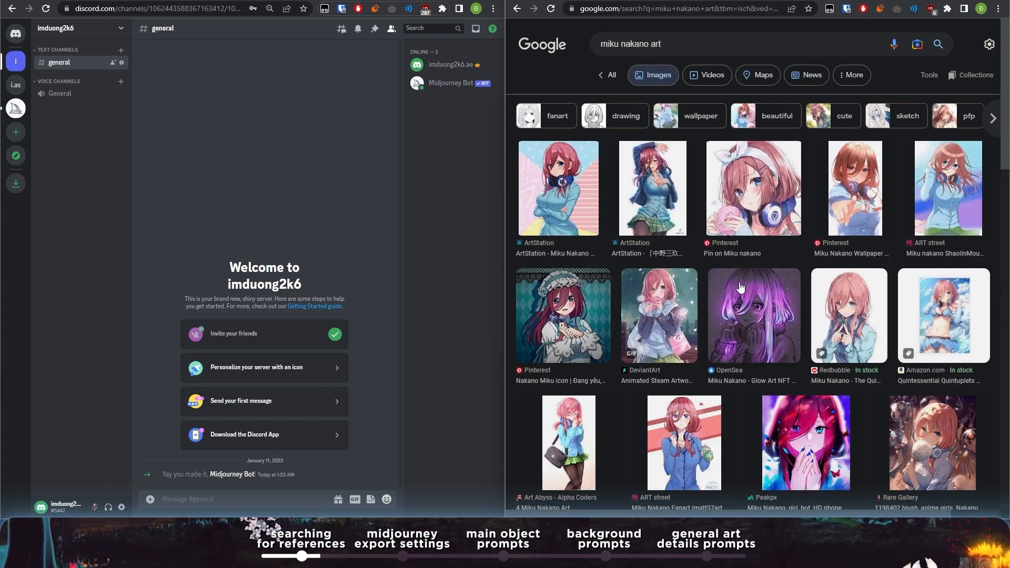
pyautogui.scroll(-6, 763, 342)
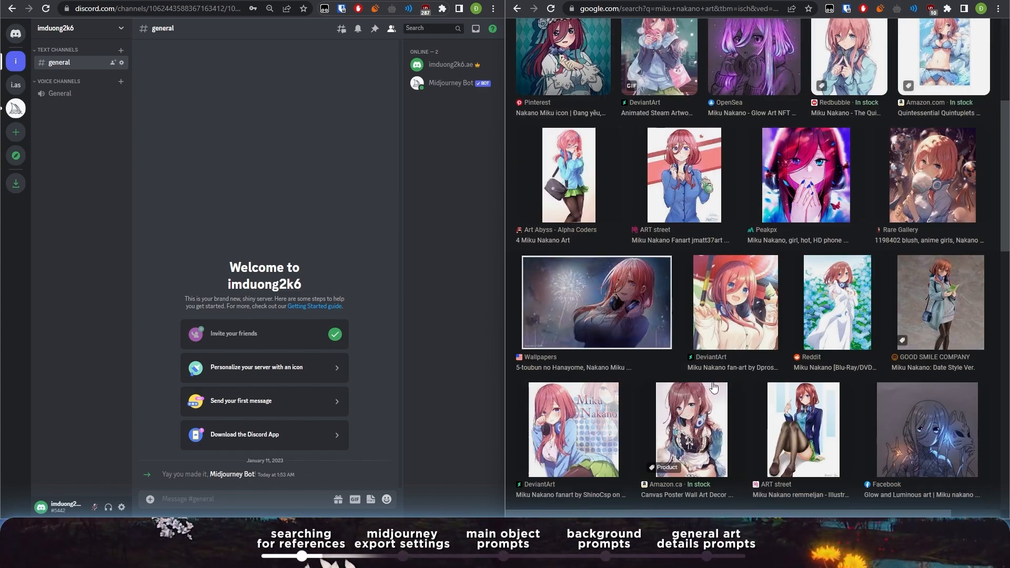
pyautogui.scroll(-10, 714, 382)
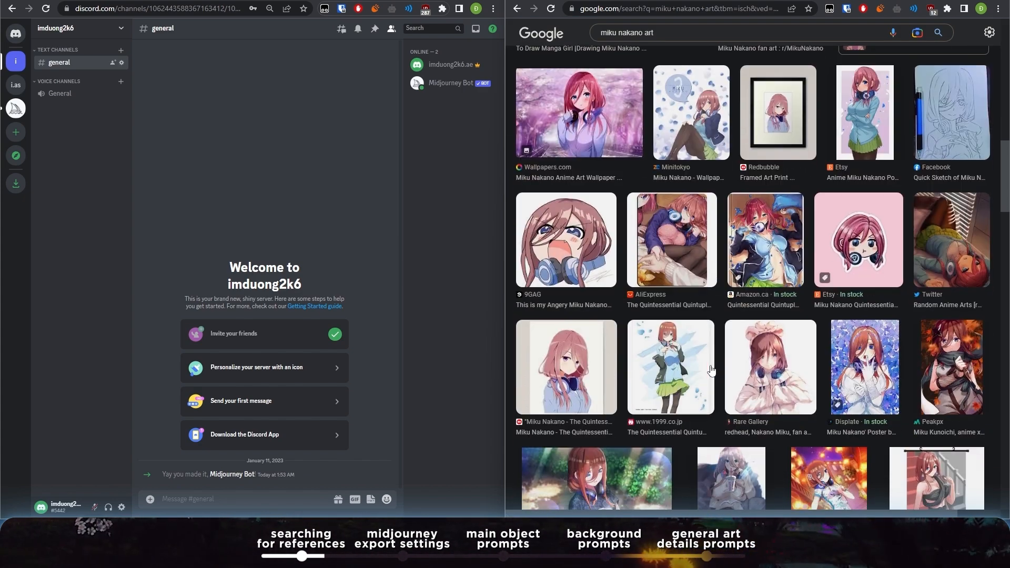
pyautogui.scroll(15, 715, 363)
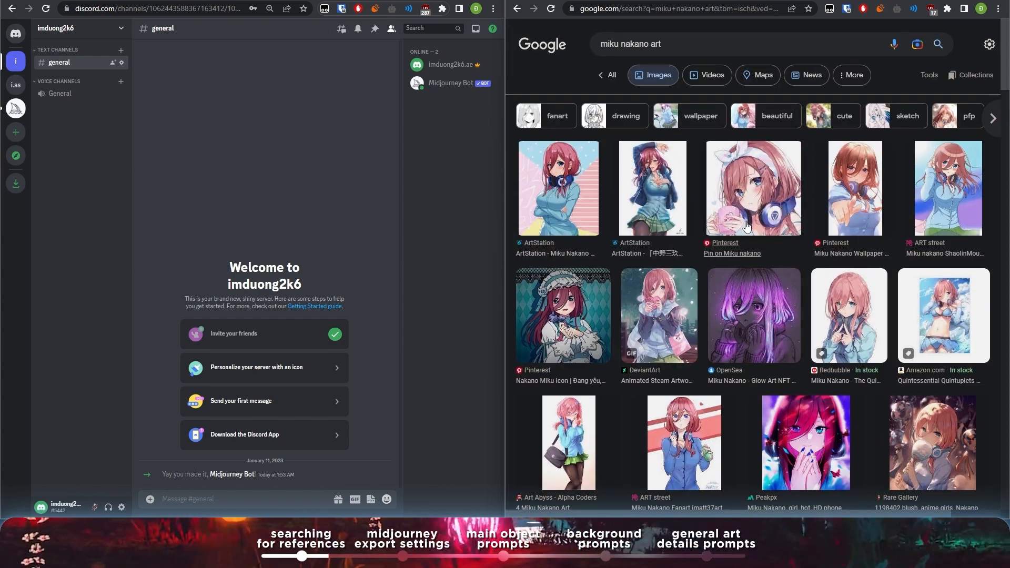
# Step: Refine the image search to "miku nakano artwork" and browse through the results
pyautogui.click(671, 42)
pyautogui.write('work')
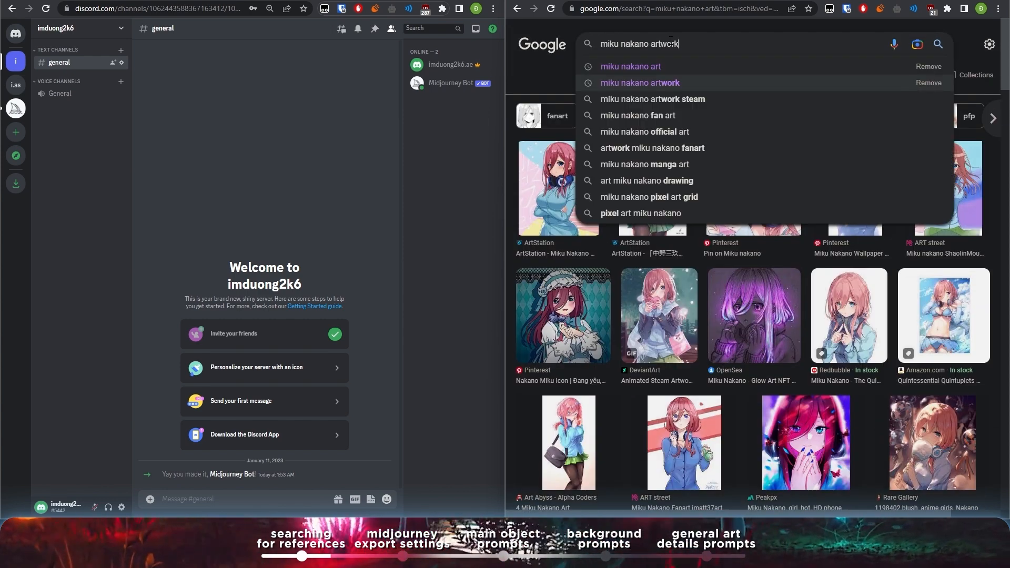
pyautogui.press('Return')
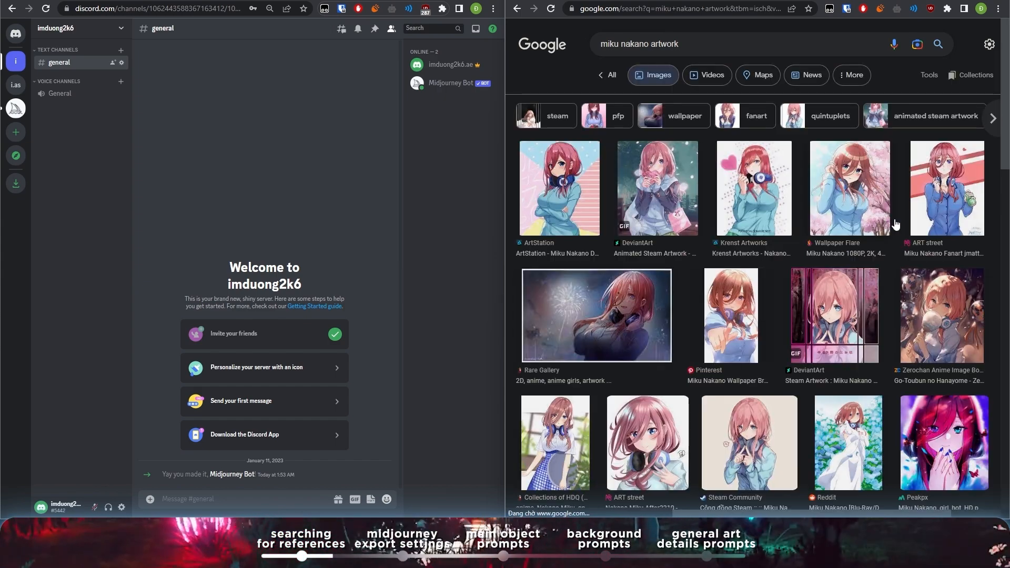
pyautogui.scroll(-4, 620, 221)
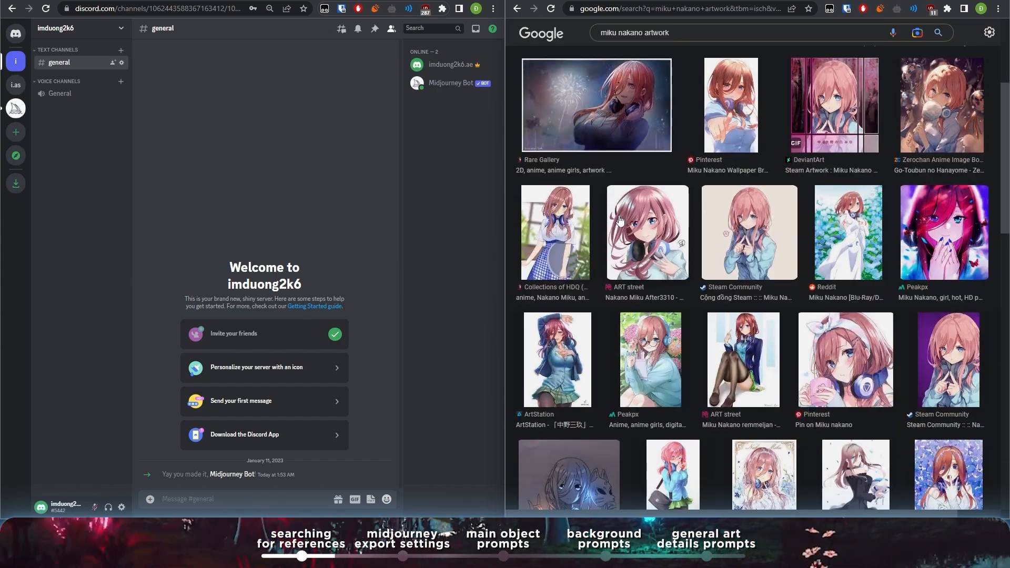
pyautogui.scroll(-3, 701, 224)
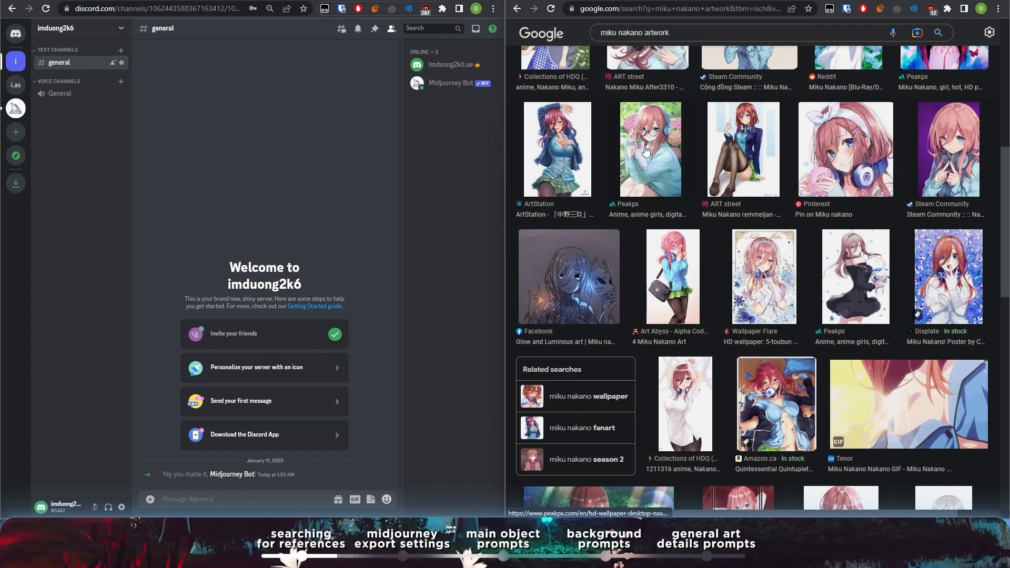
pyautogui.scroll(-4, 700, 218)
pyautogui.scroll(-4, 699, 209)
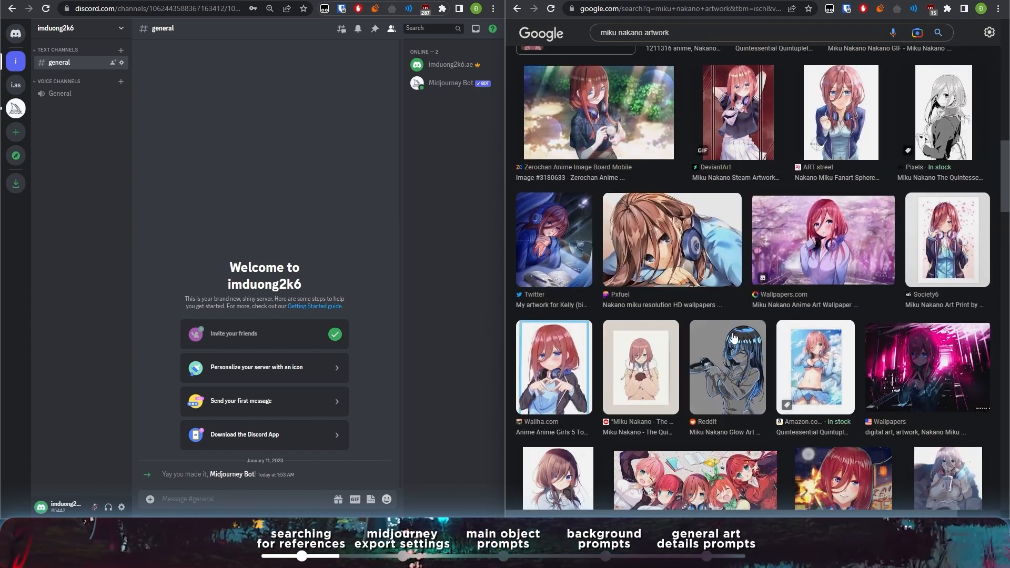
pyautogui.scroll(-4, 750, 352)
pyautogui.scroll(-6, 716, 385)
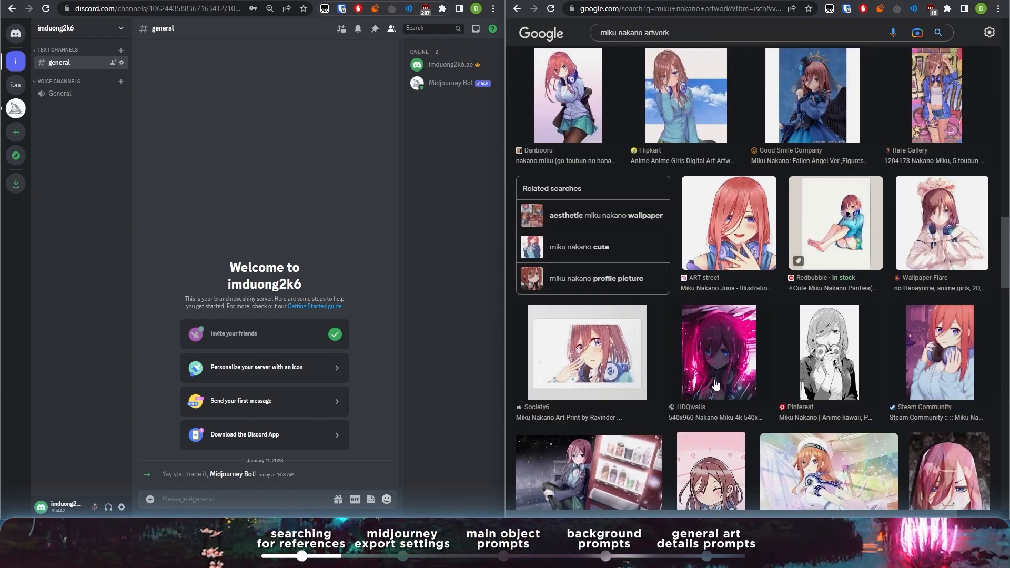
pyautogui.scroll(15, 736, 315)
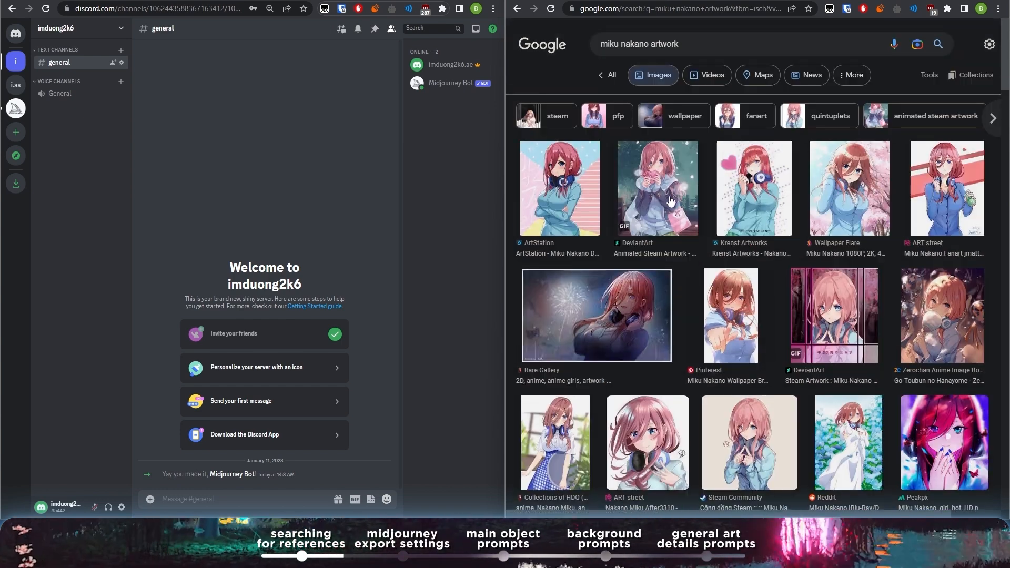
# Step: Preview the ArtStation and DeviantArt results with their related images, and go back to the ArtStation preview
pyautogui.click(551, 196)
pyautogui.scroll(-5, 877, 207)
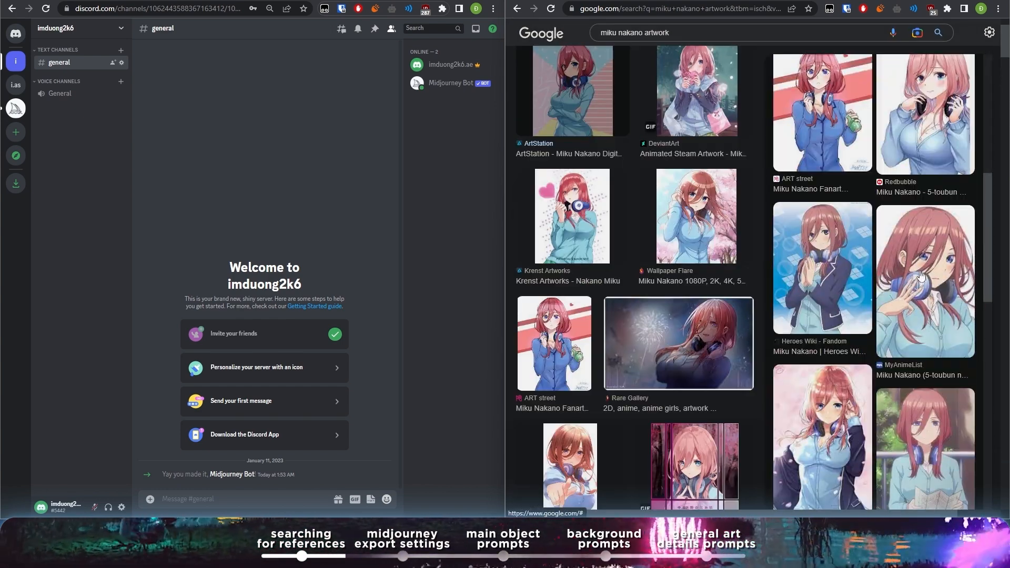
pyautogui.scroll(3, 724, 228)
pyautogui.click(694, 210)
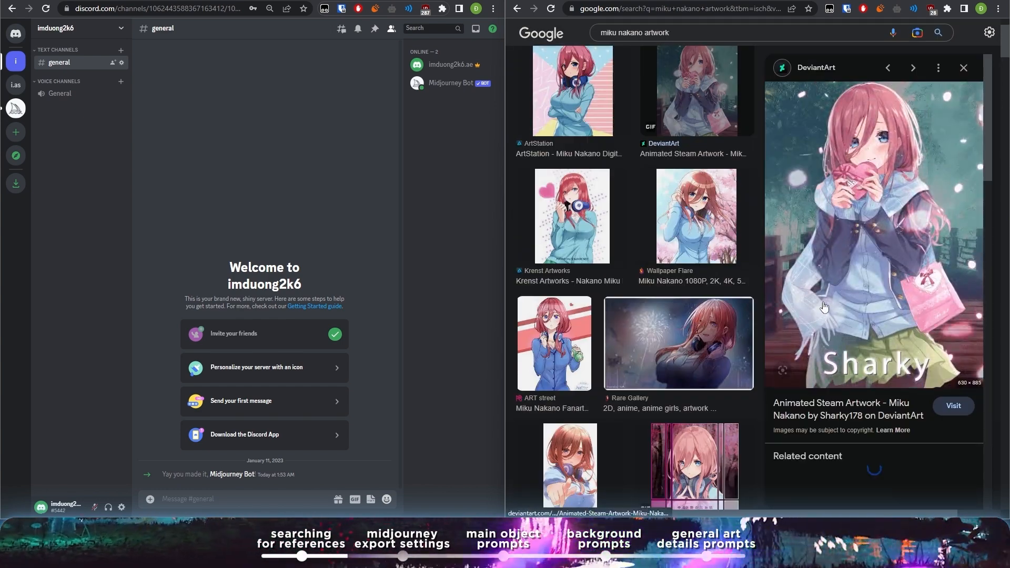
pyautogui.scroll(-5, 843, 295)
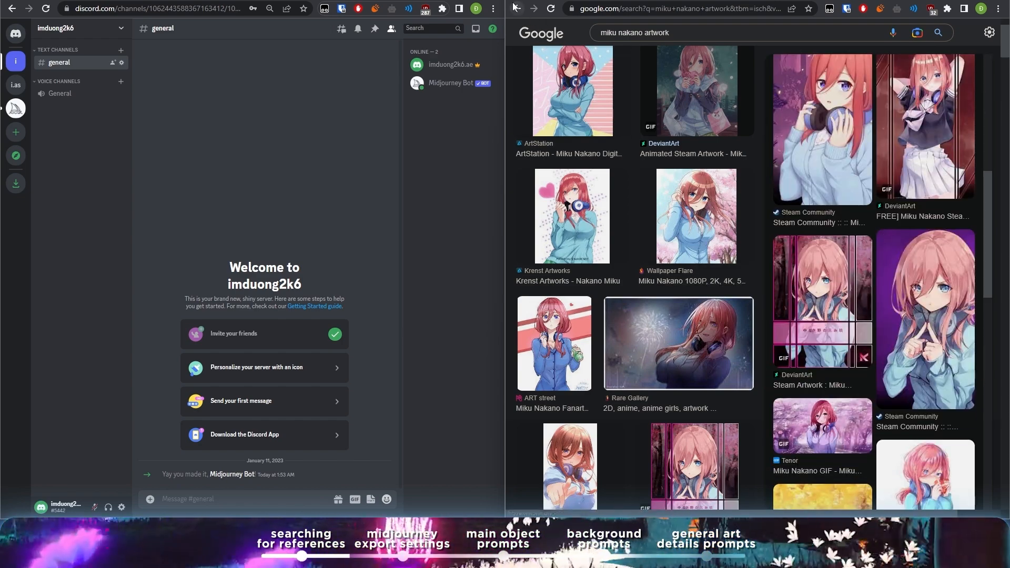
pyautogui.click(515, 6)
# Step: Find the ART street result "Nakano Miku Fanart Sphere0410" further down the results and open its preview
pyautogui.scroll(-5, 629, 213)
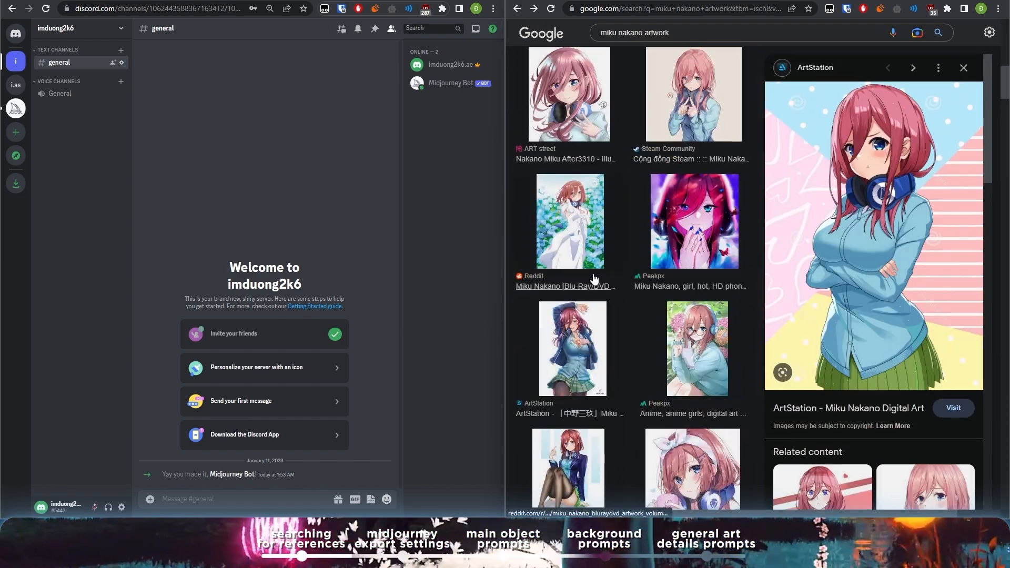
pyautogui.scroll(-6, 594, 276)
pyautogui.scroll(-8, 621, 270)
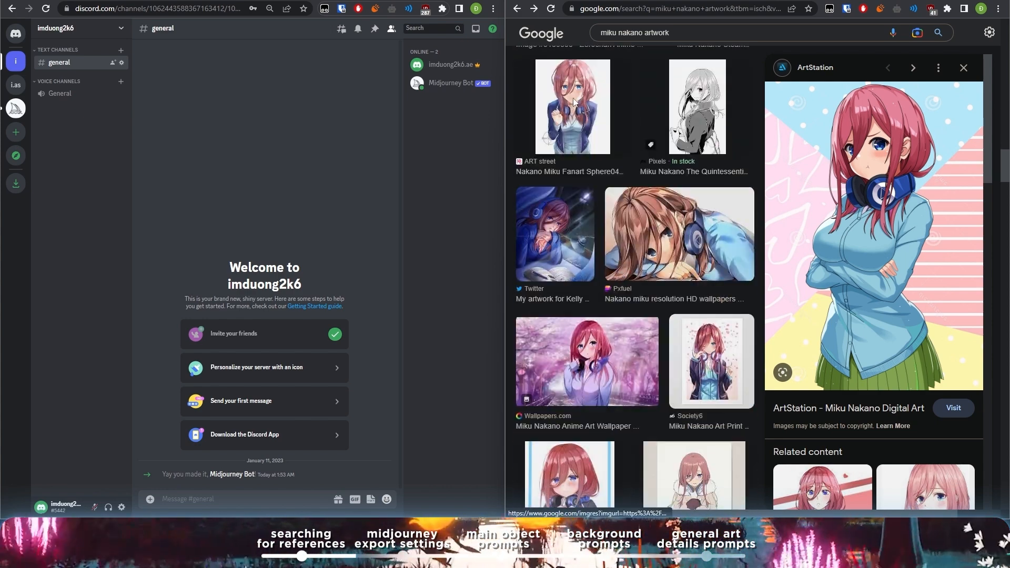
pyautogui.click(574, 103)
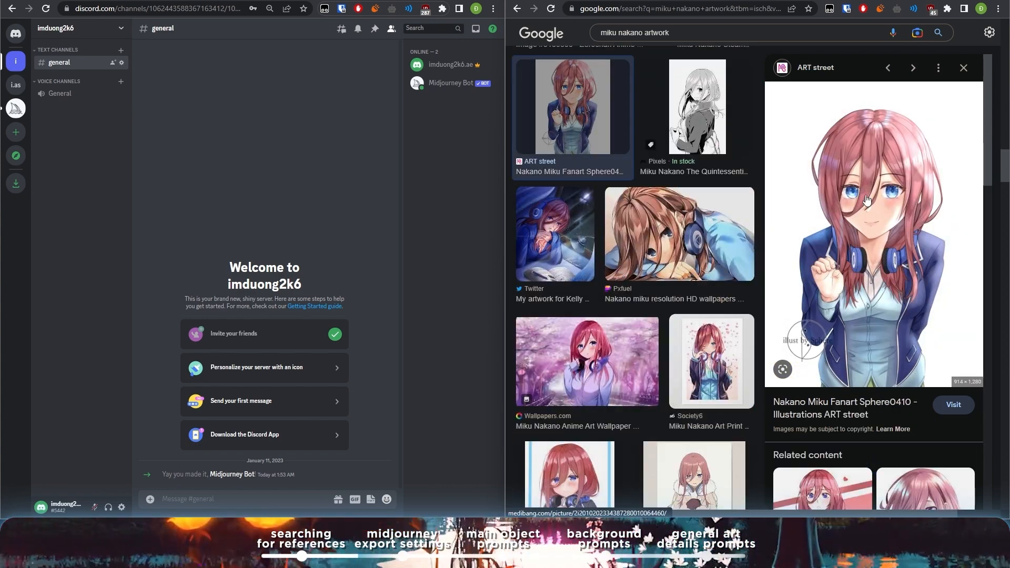
# Step: Copy the image address of the ART street picture Nakano Miku Fanart Sphere0410 from its preview
pyautogui.rightClick(873, 192)
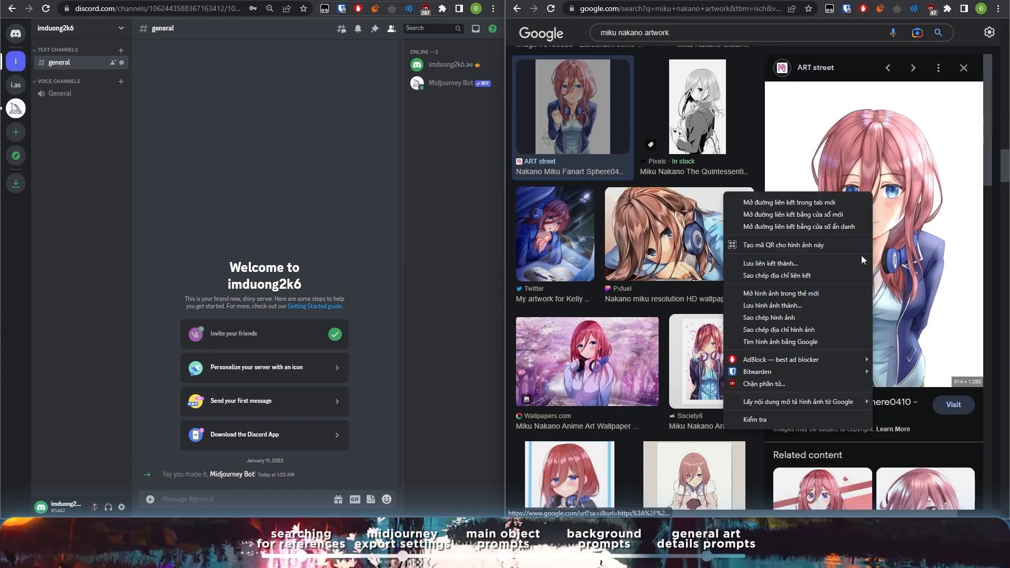
pyautogui.click(807, 272)
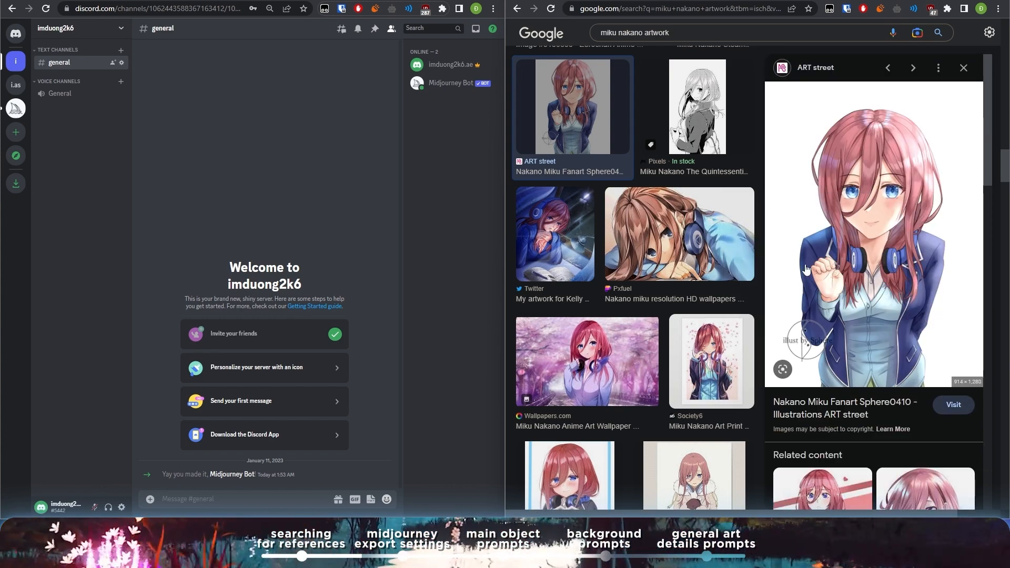
pyautogui.rightClick(842, 223)
pyautogui.click(856, 358)
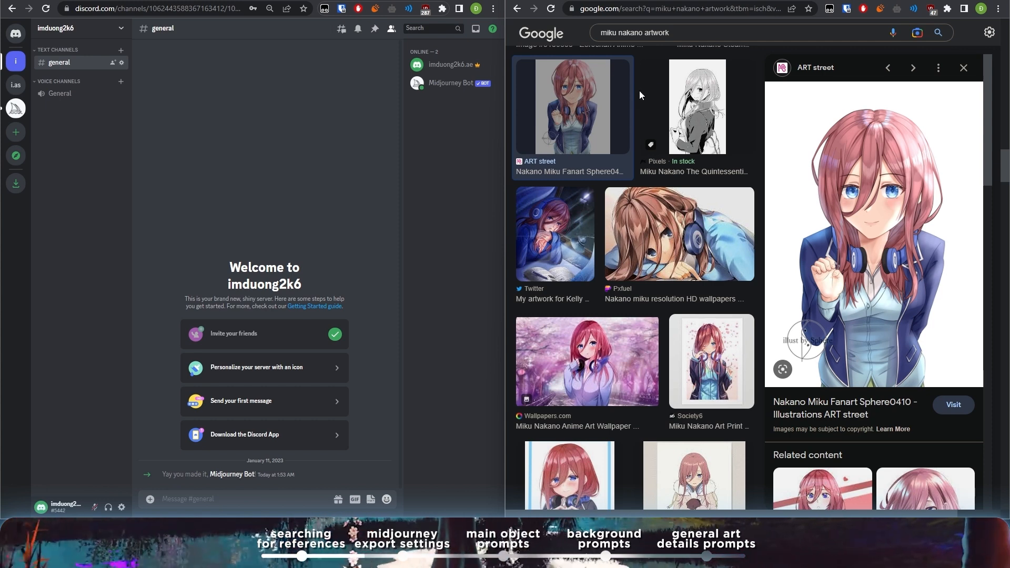
# Step: Consult the "Poses or color mood" item in the GitMind mind map, and change the image search to "miku nakano standing"
pyautogui.click(639, 0)
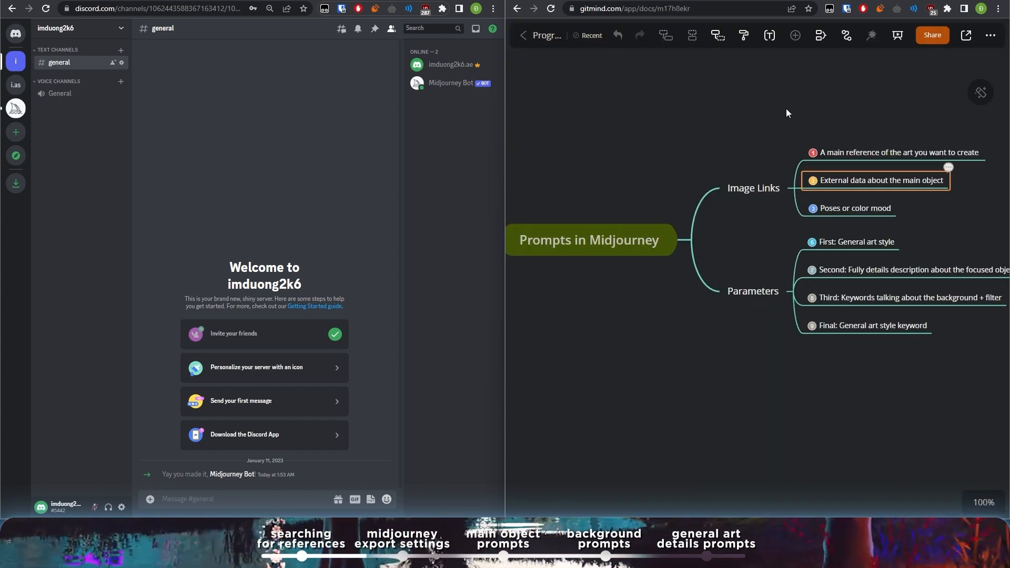
pyautogui.click(818, 208)
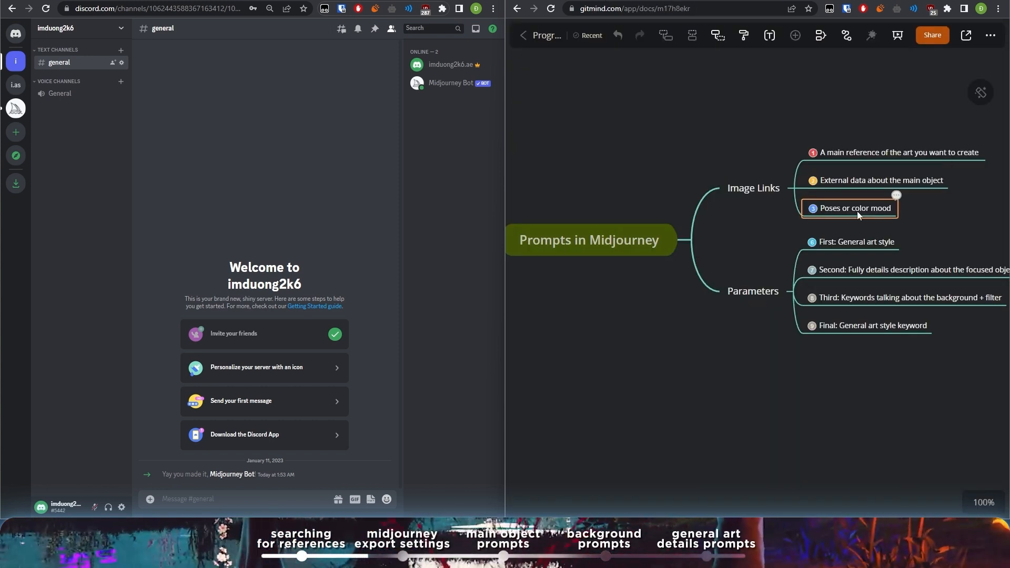
pyautogui.click(624, 0)
pyautogui.scroll(-5, 666, 29)
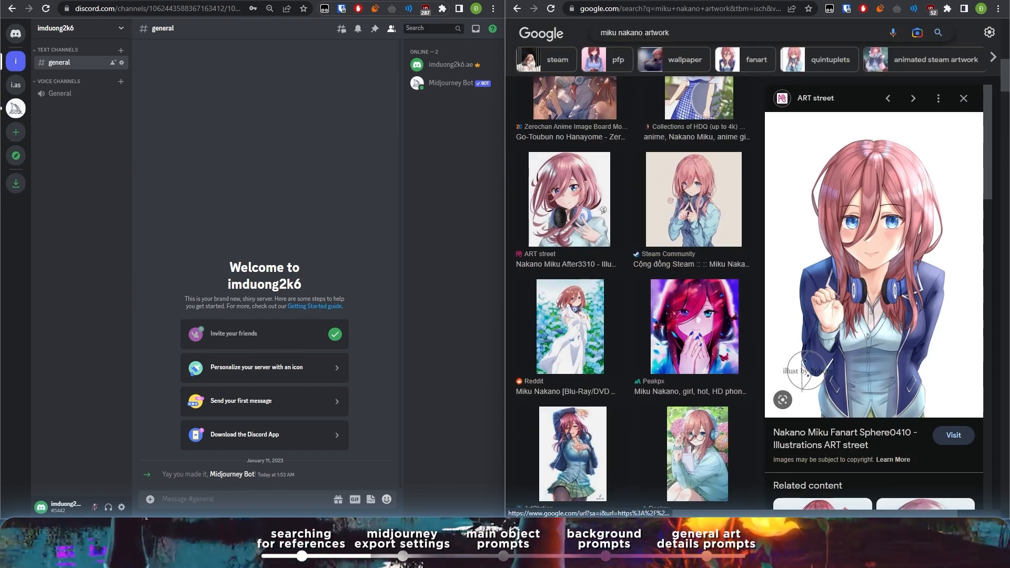
pyautogui.moveTo(645, 34); pyautogui.dragTo(702, 32)
pyautogui.press('BackSpace')
pyautogui.write('standing')
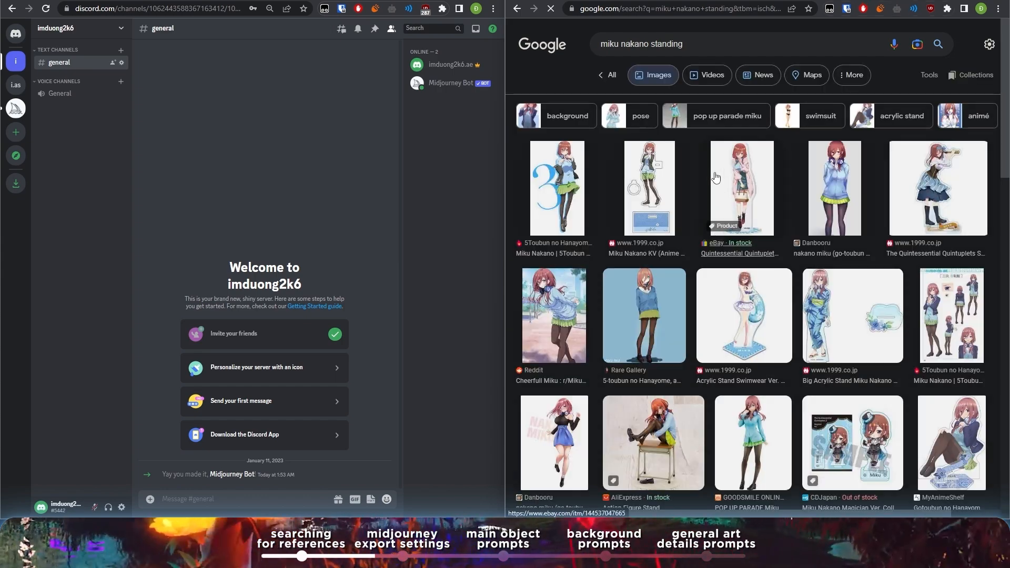
# Step: Browse the standing-pose results, preview the Danbooru drawing, and look through its related content
pyautogui.scroll(-8, 867, 210)
pyautogui.scroll(9, 848, 202)
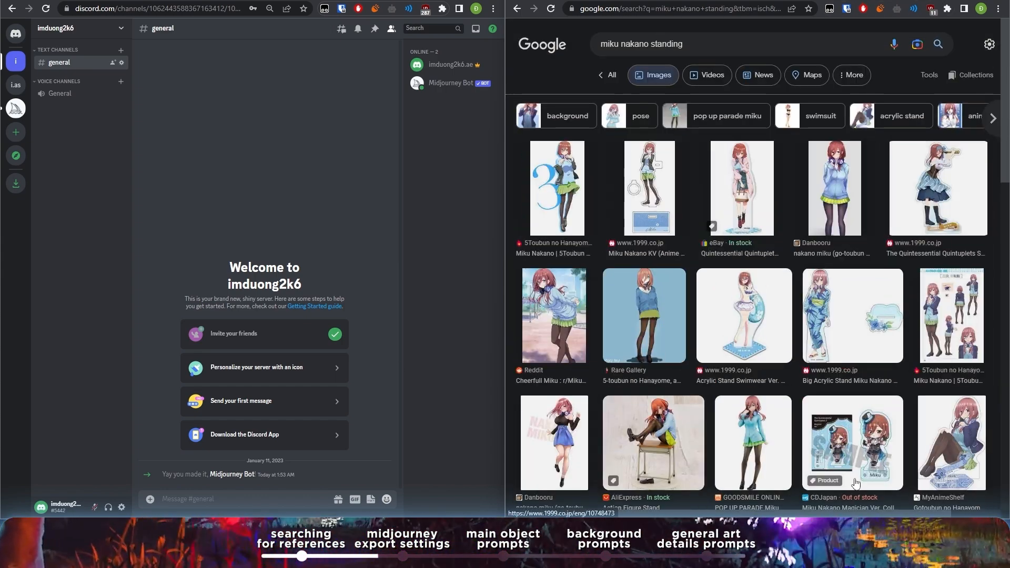
pyautogui.click(841, 190)
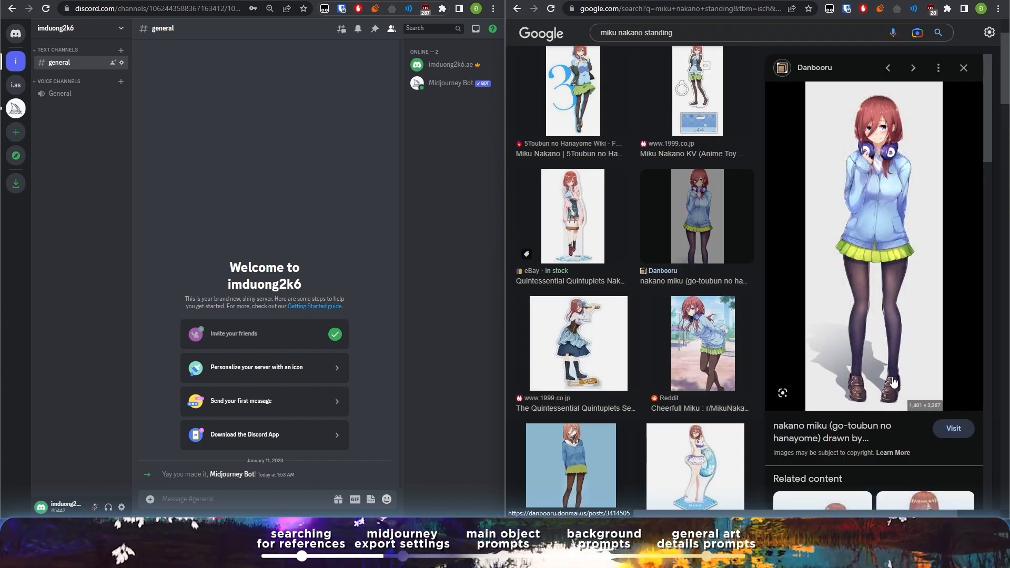
pyautogui.scroll(-6, 847, 219)
pyautogui.scroll(6, 889, 305)
pyautogui.scroll(-6, 890, 232)
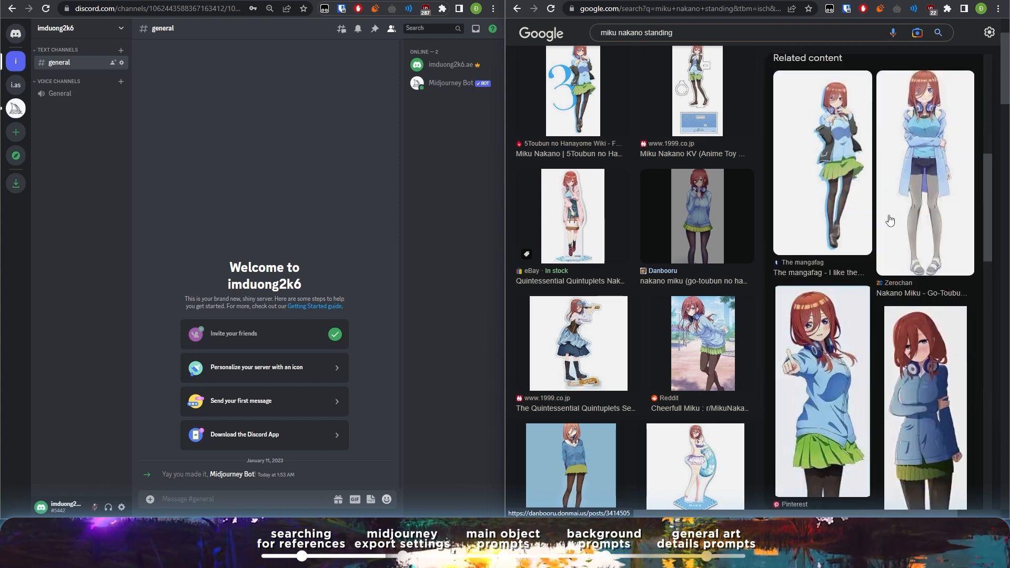
# Step: Open the related Zerochan picture of Miku Nakano in the long blue cardigan and copy its image address
pyautogui.click(924, 210)
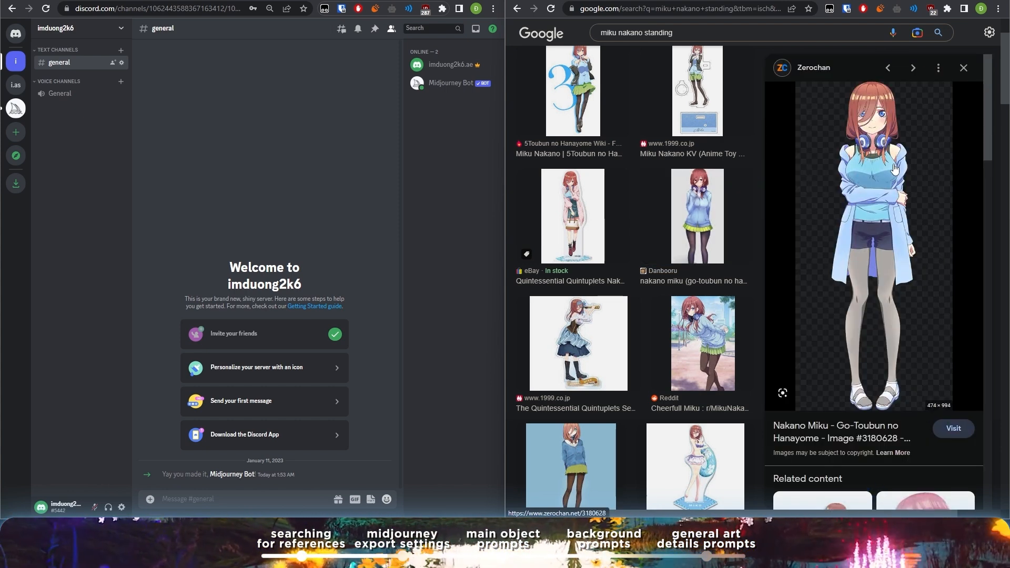
pyautogui.rightClick(864, 150)
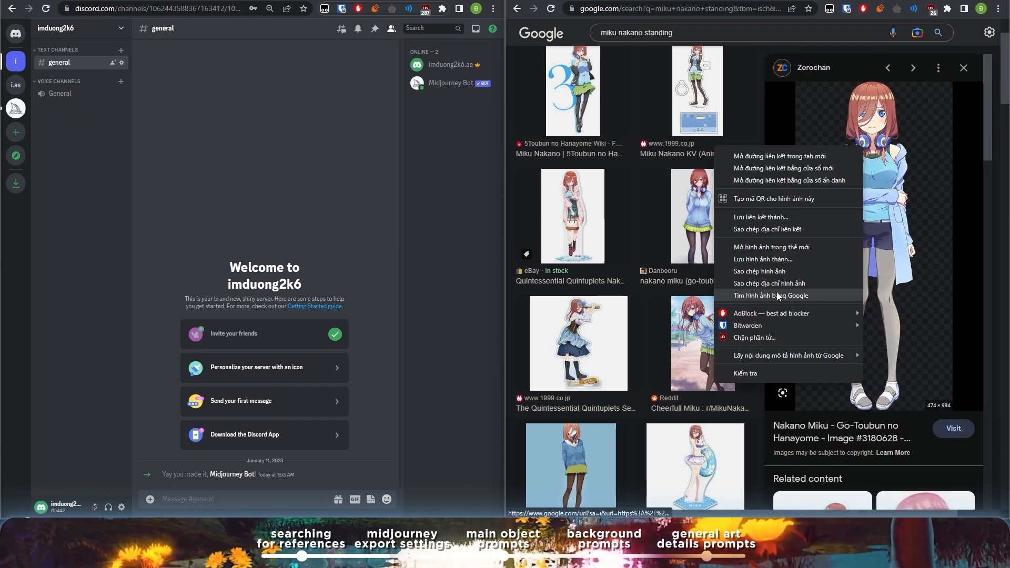
pyautogui.click(780, 284)
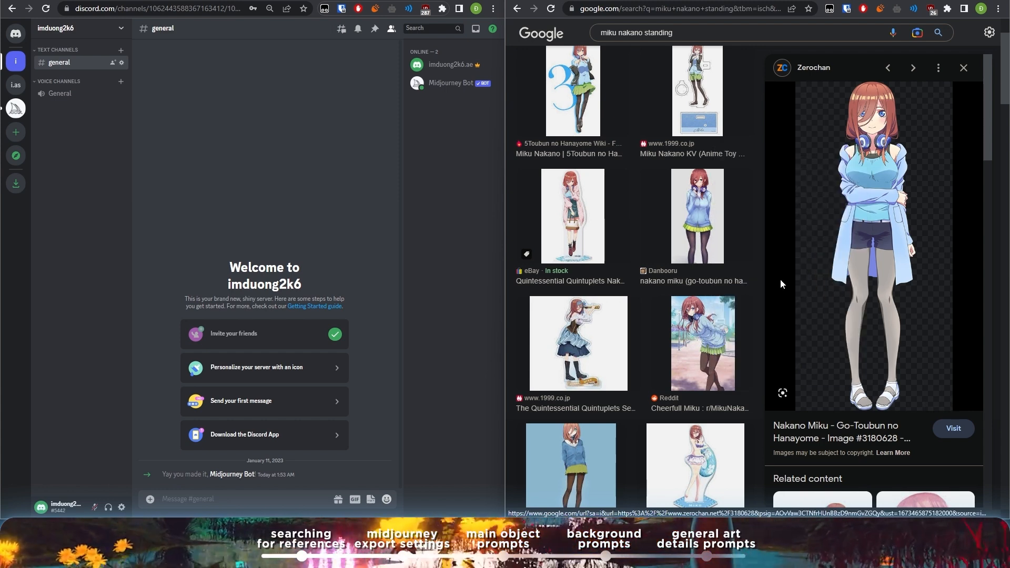
pyautogui.press('Escape')
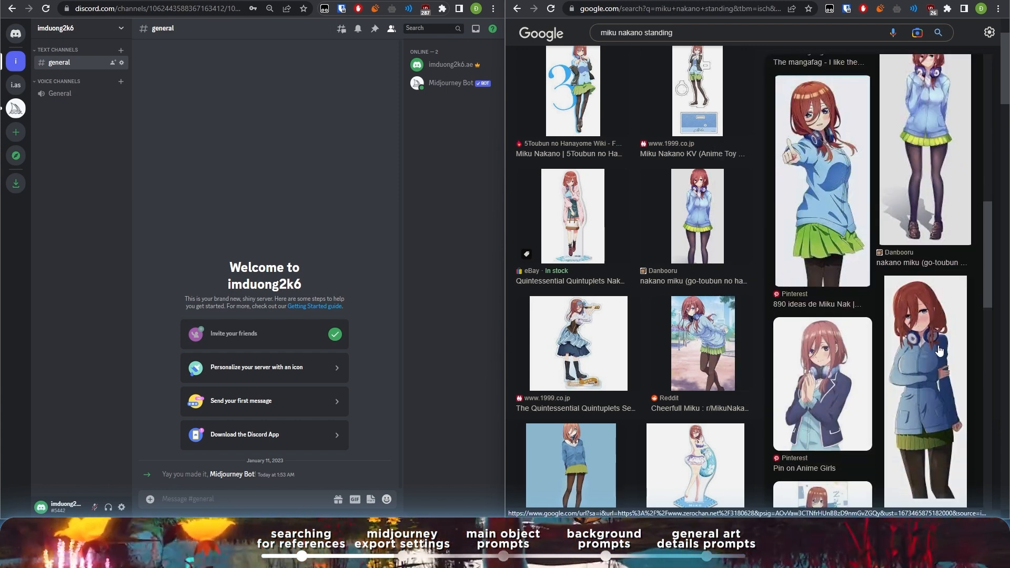
# Step: Reopen the Danbooru standing drawing from the related content and copy its image address
pyautogui.scroll(8, 877, 187)
pyautogui.scroll(-4, 853, 138)
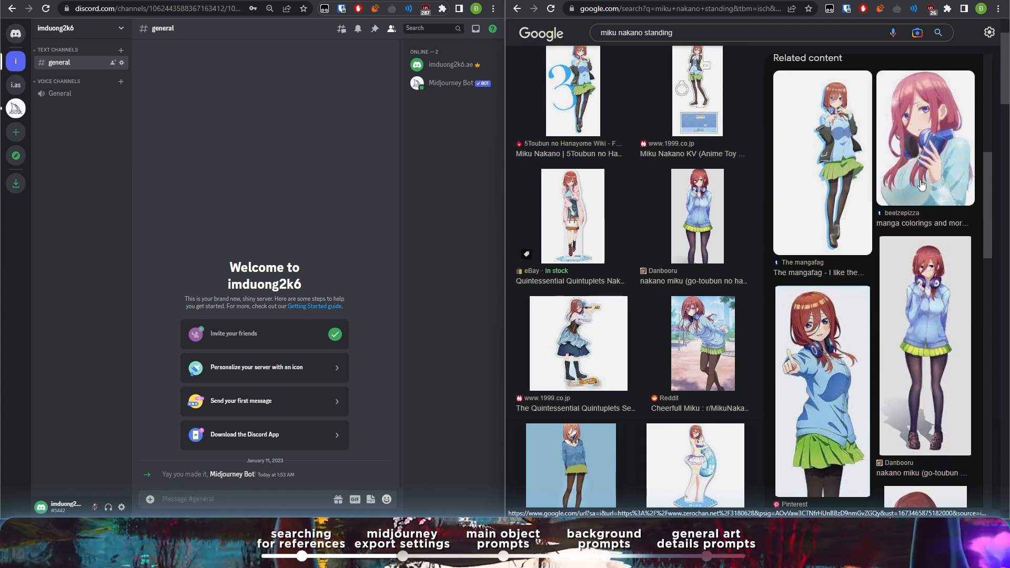
pyautogui.click(950, 293)
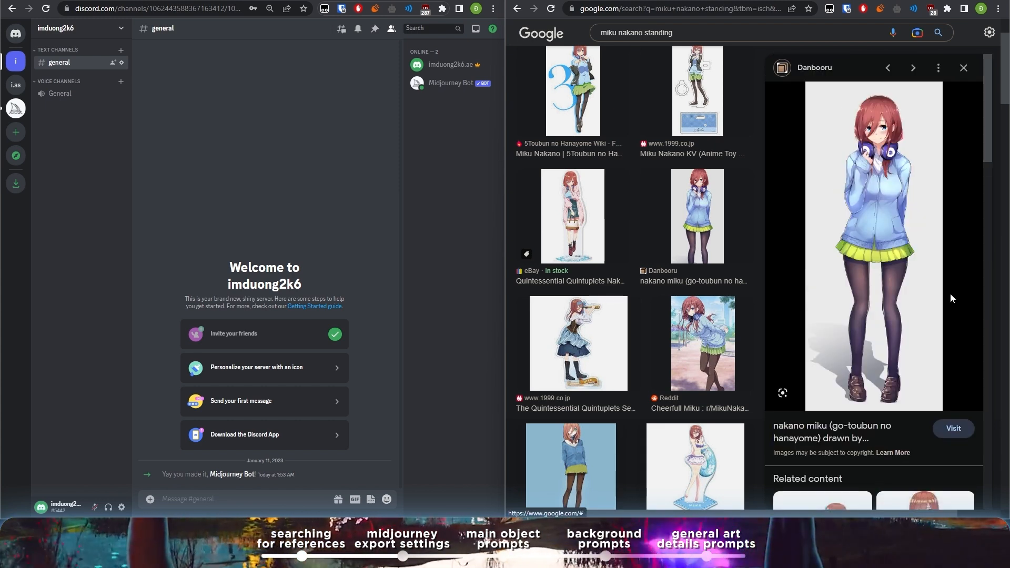
pyautogui.rightClick(874, 265)
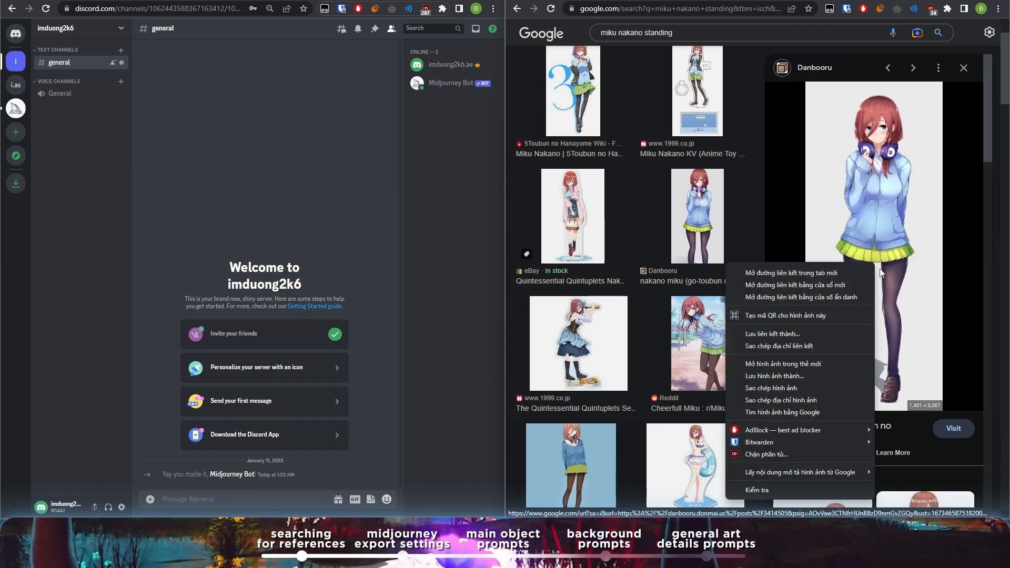
pyautogui.click(811, 412)
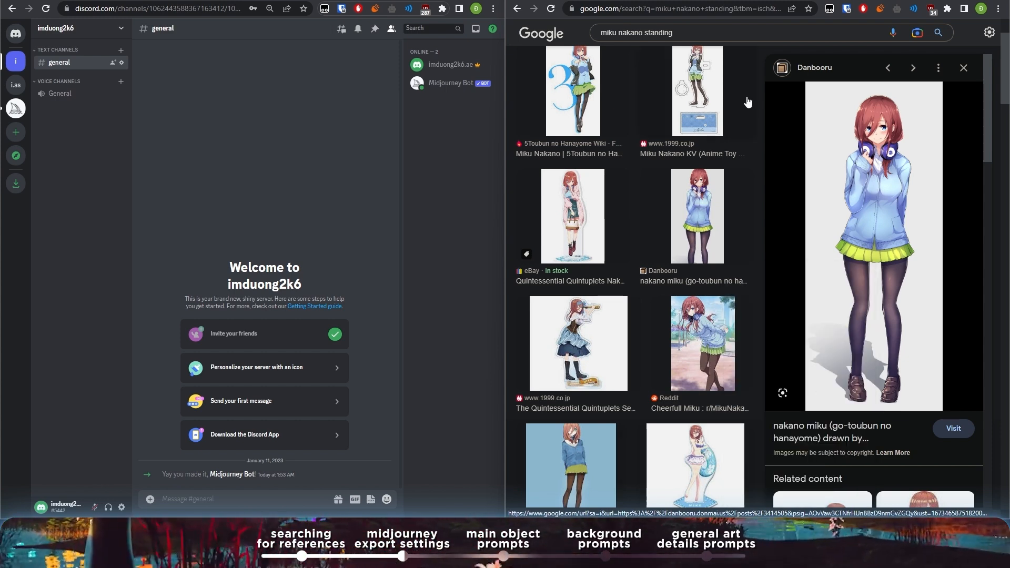
# Step: Switch to the GitMind mind map and select the Image Links branch
pyautogui.hotkey('ctrl', 'Tab')
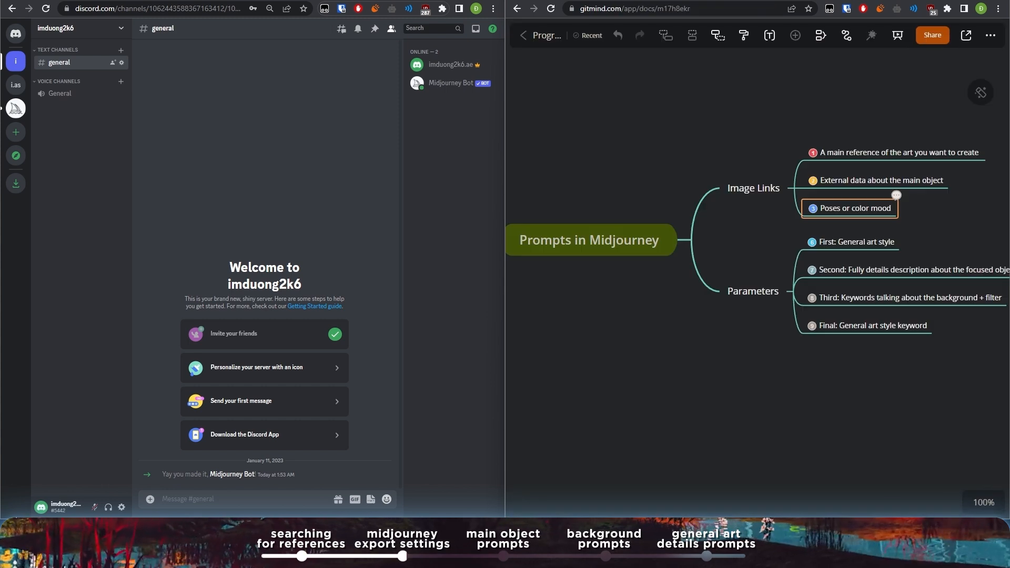
pyautogui.click(747, 188)
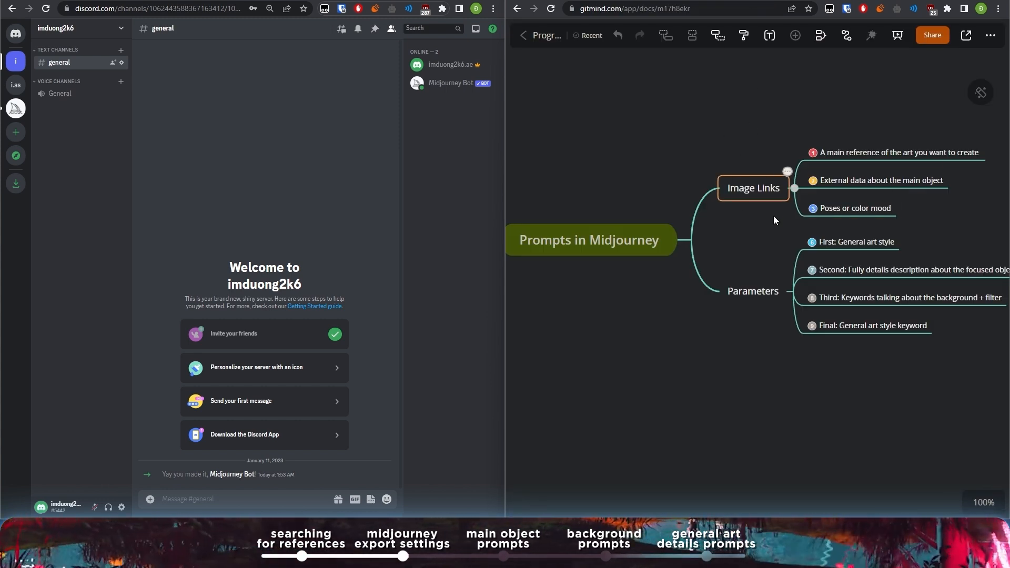
pyautogui.click(190, 500)
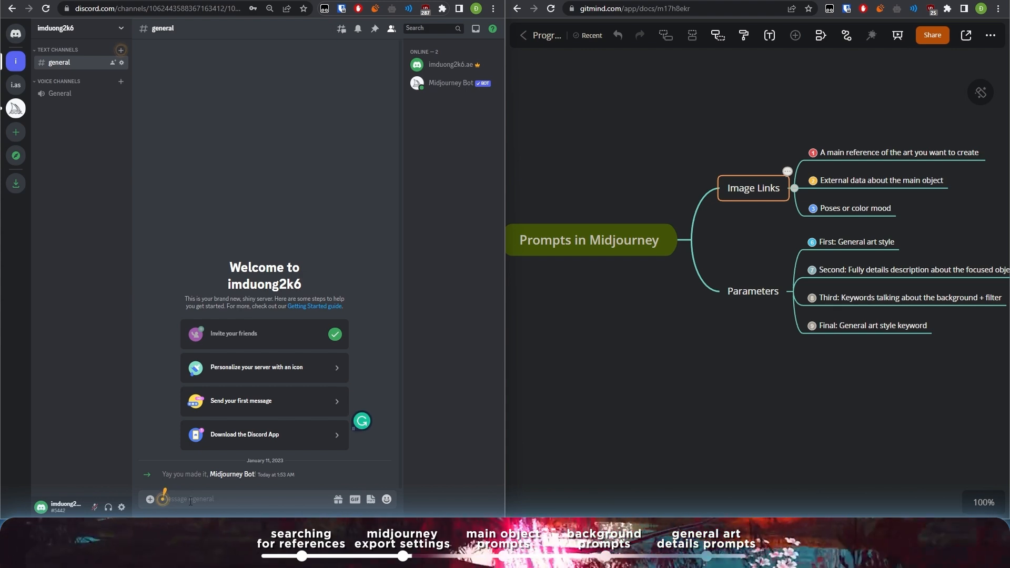
pyautogui.write('/imas')
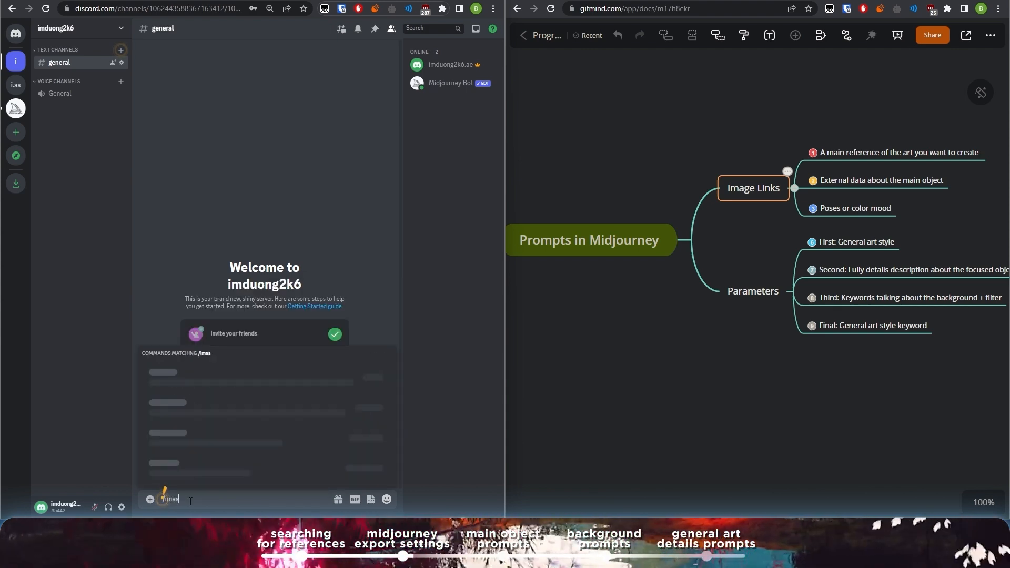
pyautogui.press('Tab')
pyautogui.press('BackSpace')
pyautogui.press('BackSpace')
pyautogui.press('BackSpace')
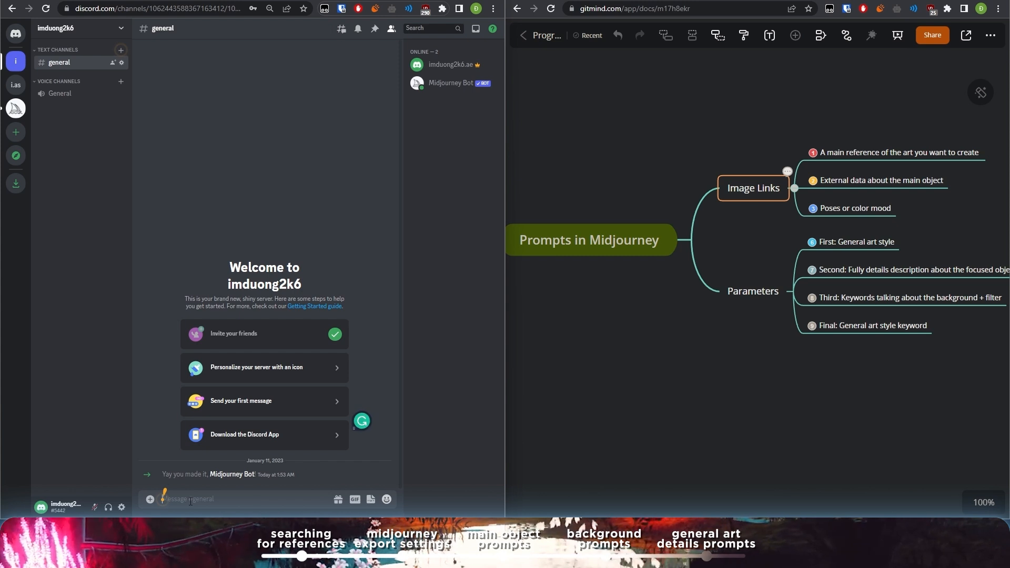
# Step: Try to run the Midjourney Bot's /settings command in the Discord general channel
pyautogui.write('/setting')
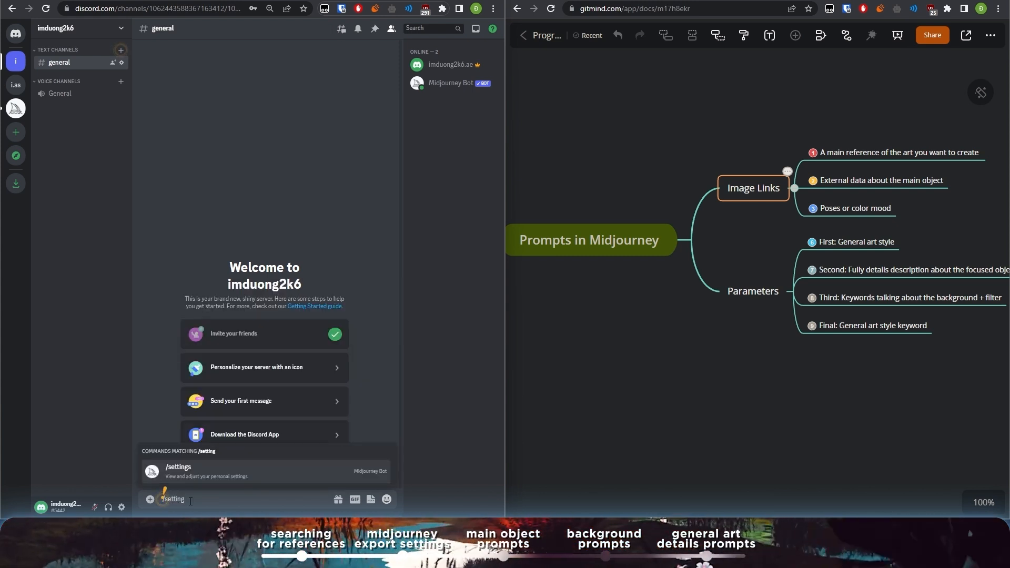
pyautogui.press('Return')
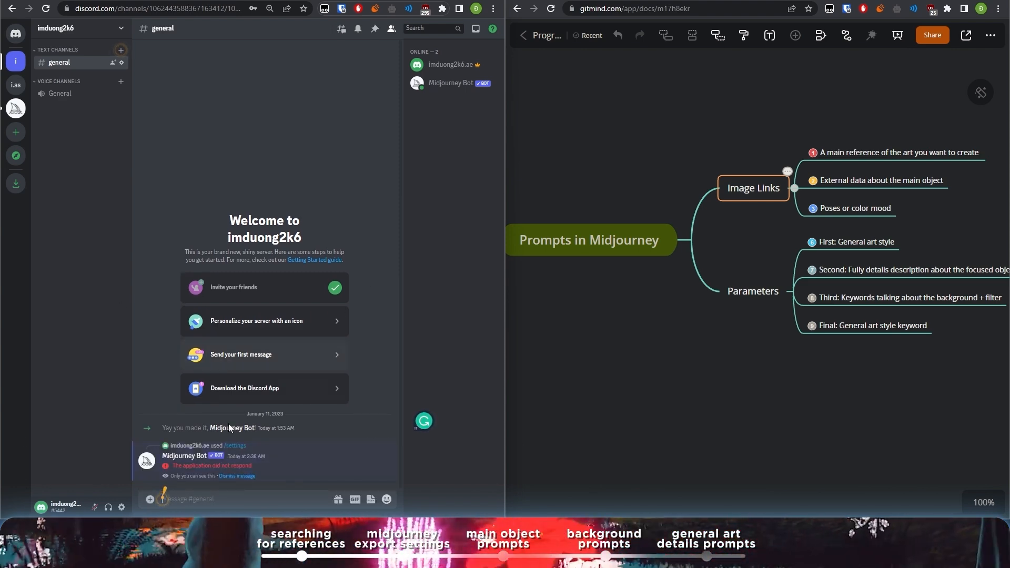
pyautogui.click(162, 498)
# Step: Open UrbanVPN from the background apps and connect it to the Spain location
pyautogui.click(902, 559)
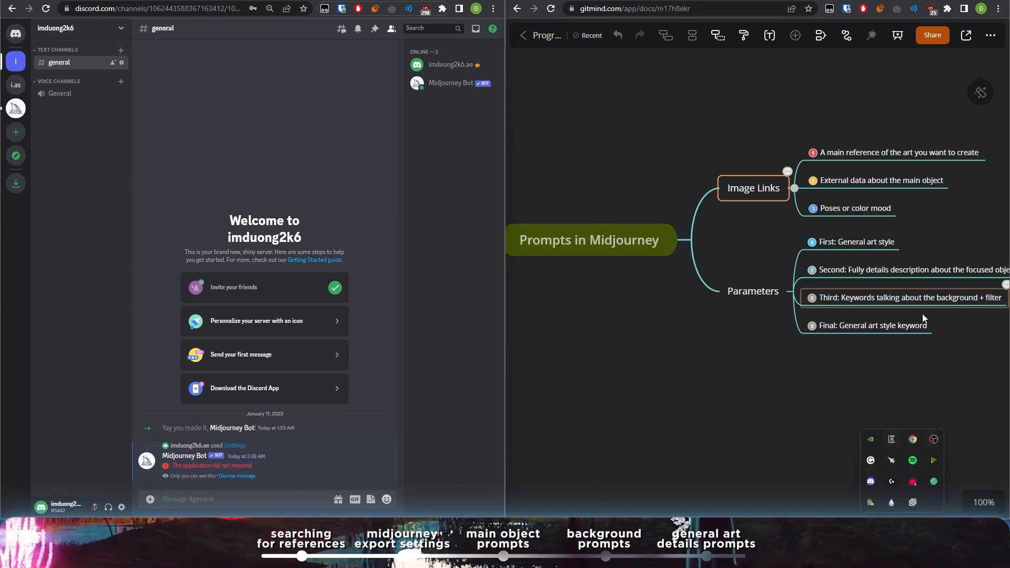
pyautogui.click(912, 480)
pyautogui.scroll(-5, 620, 239)
pyautogui.scroll(-3, 621, 253)
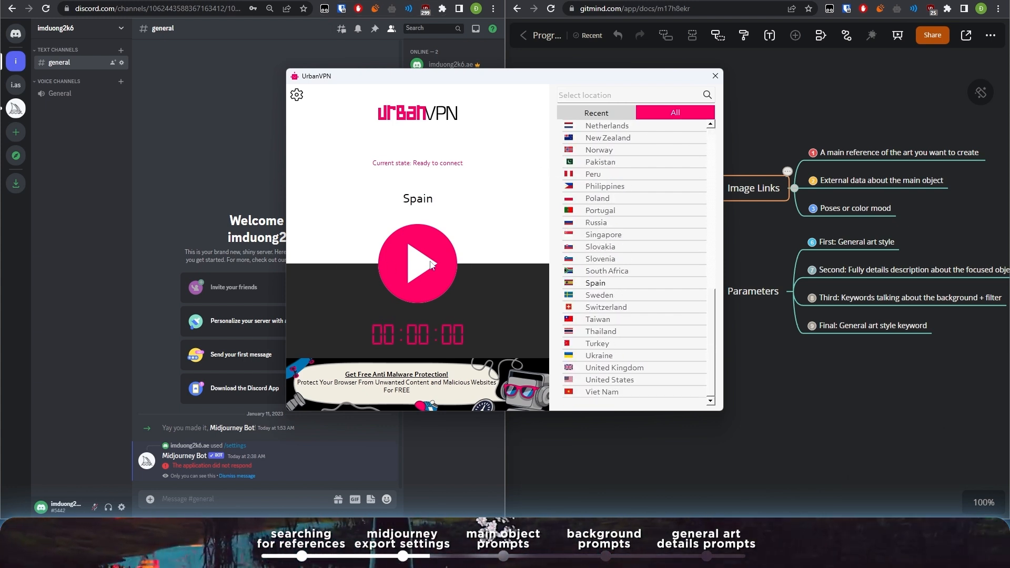
pyautogui.click(390, 272)
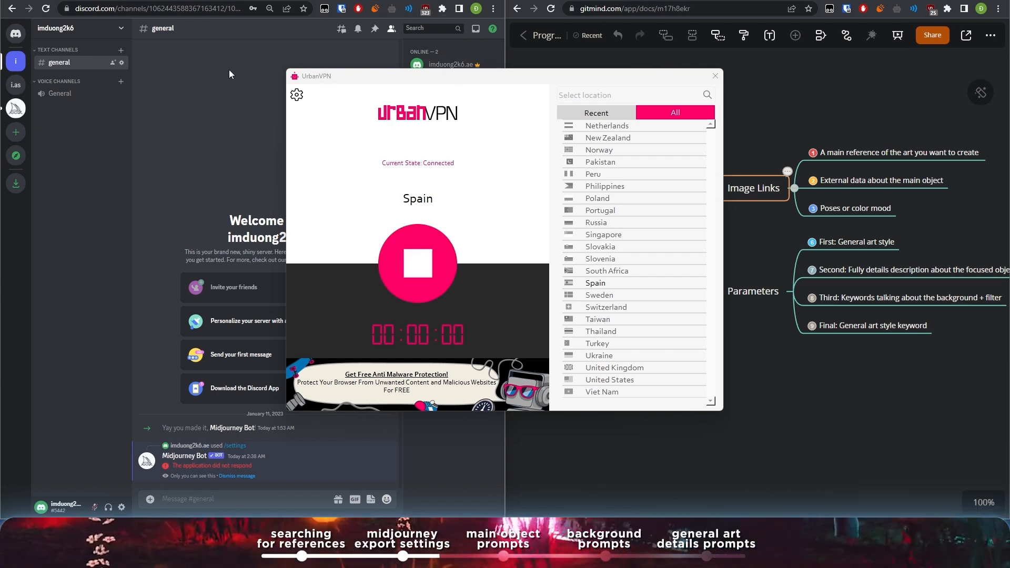
# Step: Return to the Discord general channel and run the Midjourney Bot's /settings command again
pyautogui.click(239, 412)
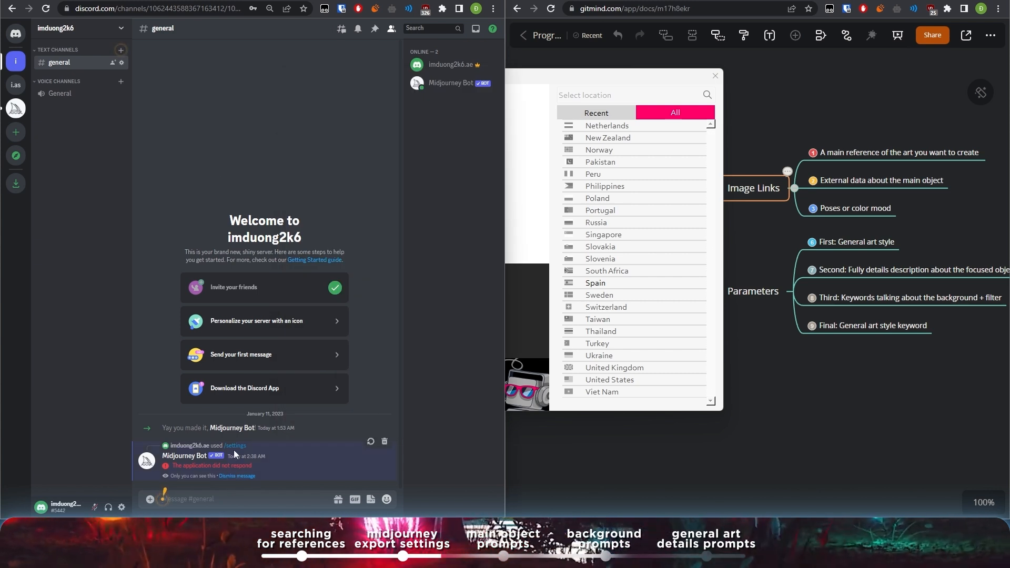
pyautogui.write('/s')
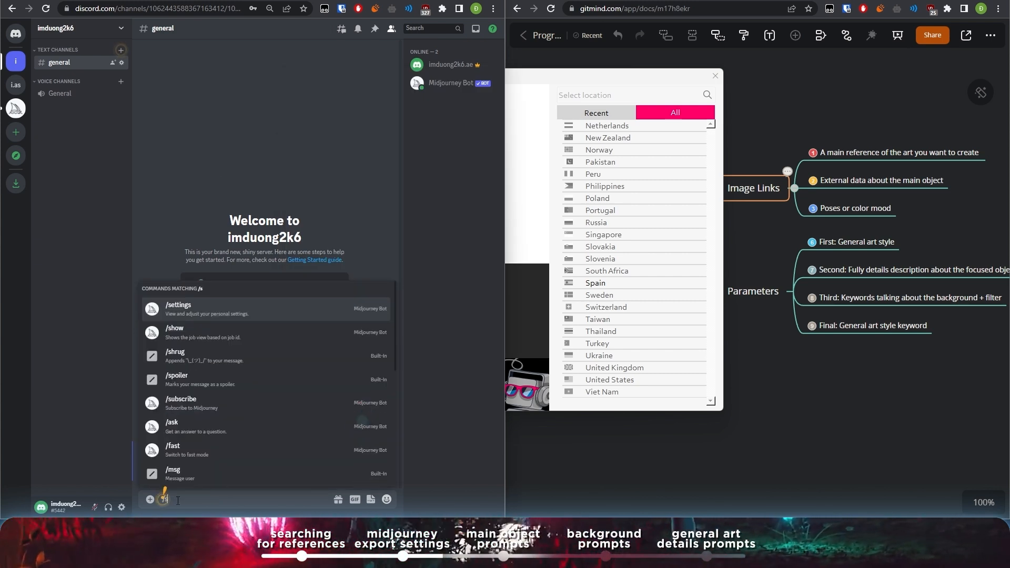
pyautogui.press('Return')
pyautogui.press('Return')
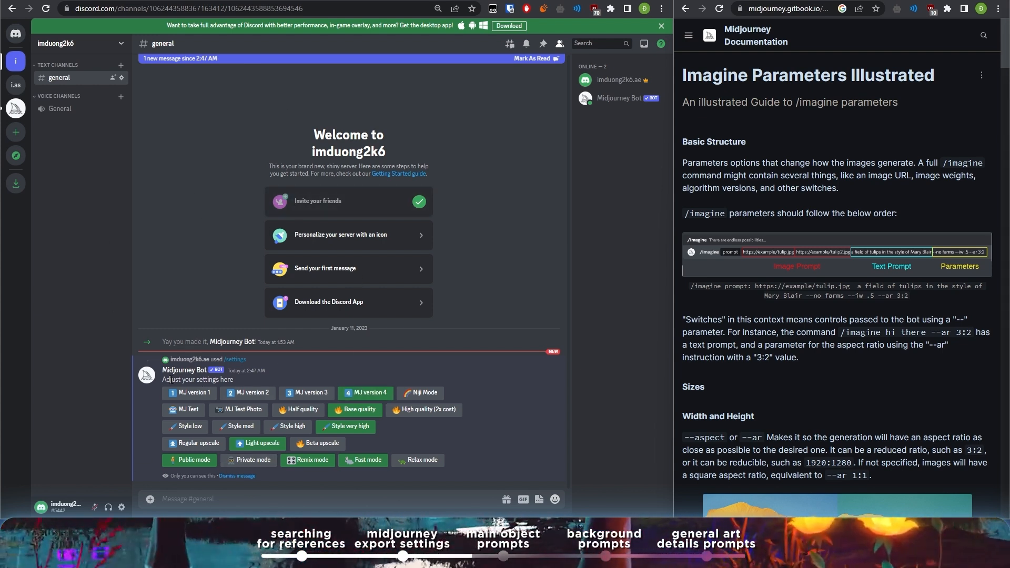
# Step: Look over the bot's settings message and skim the Imagine Parameters Illustrated guide around its upscale and Seeds sections
pyautogui.moveTo(169, 379); pyautogui.dragTo(293, 381)
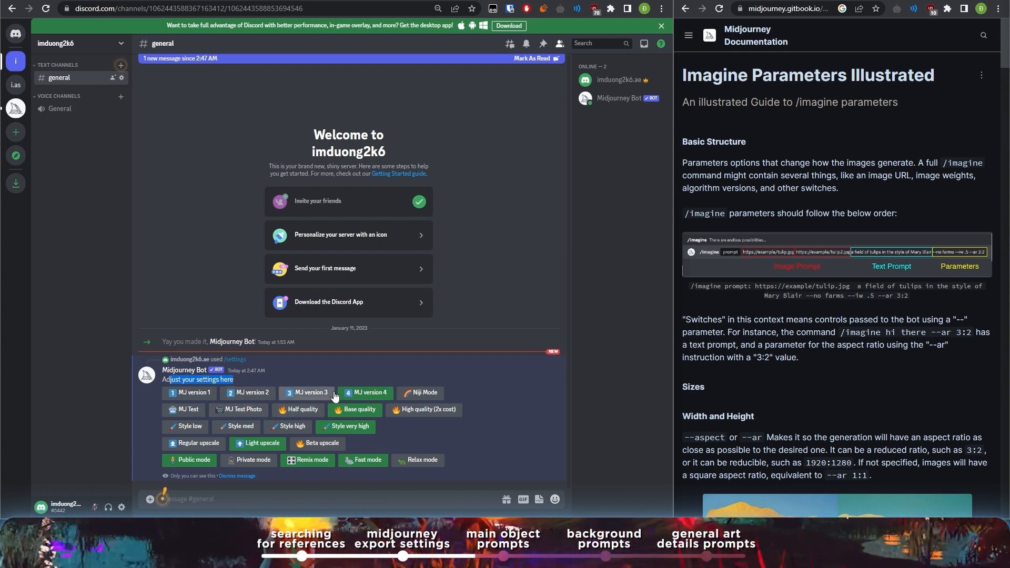
pyautogui.click(503, 373)
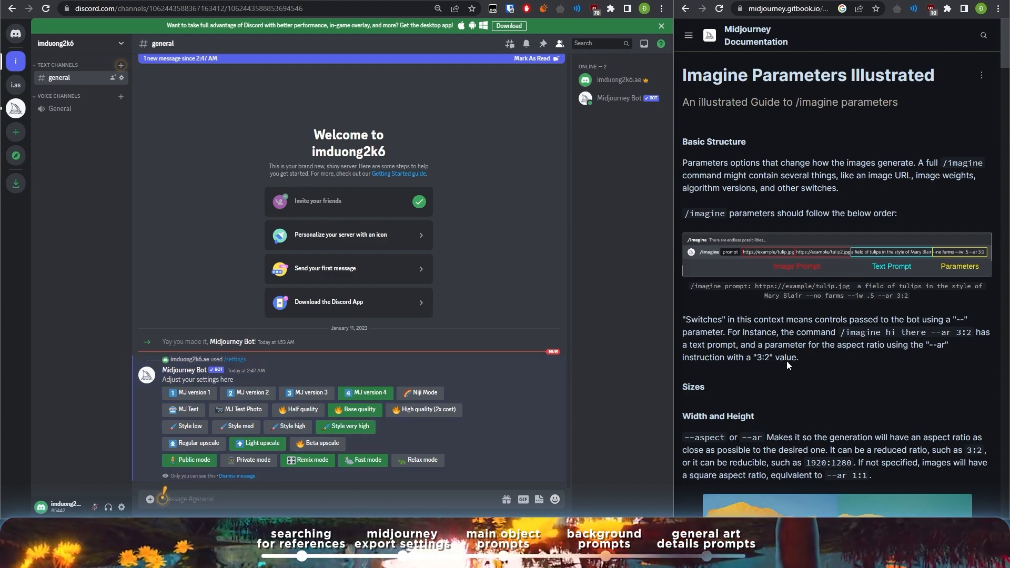
pyautogui.scroll(-8, 810, 325)
pyautogui.scroll(-15, 810, 325)
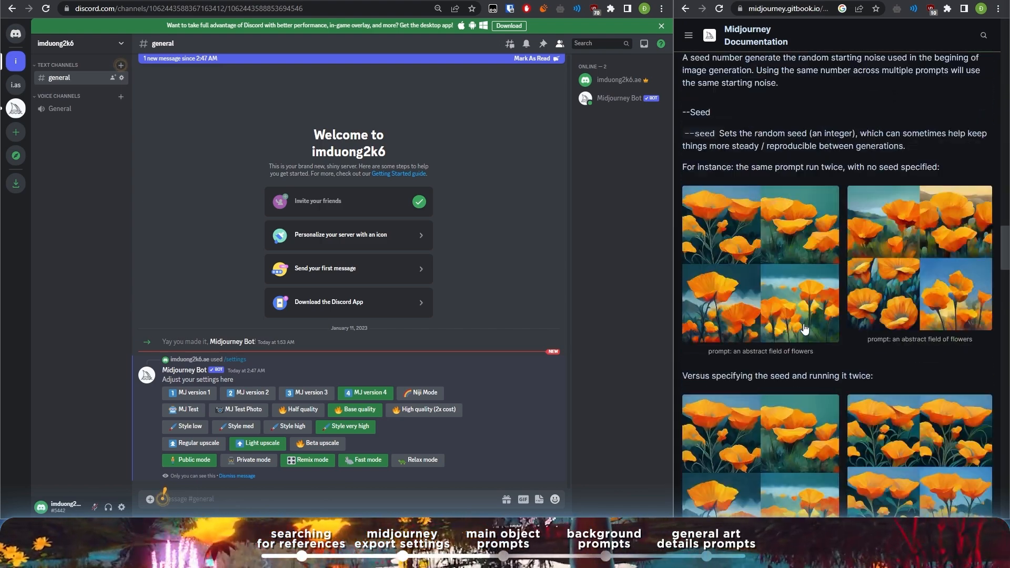
pyautogui.scroll(12, 805, 329)
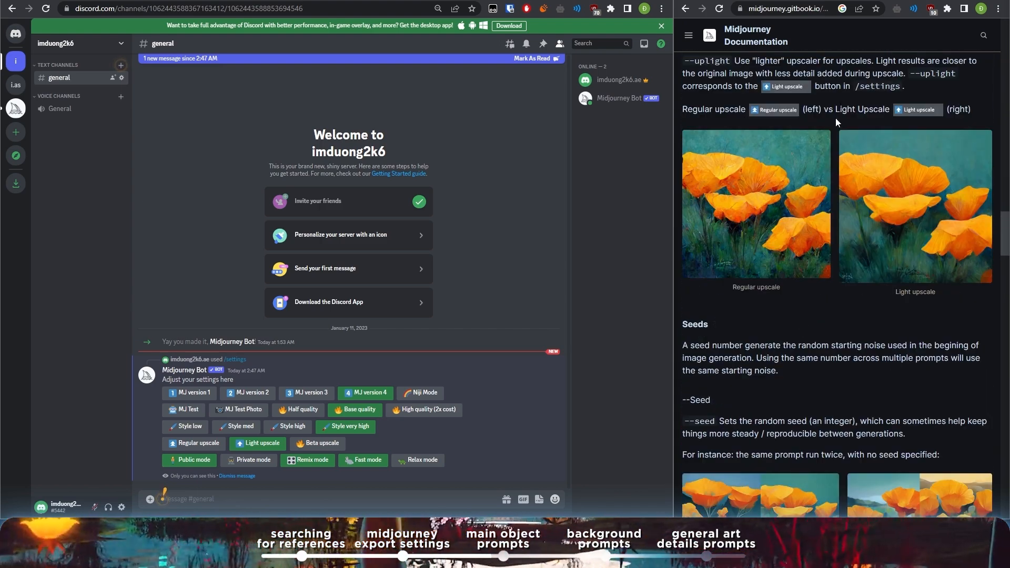
# Step: Skim the Midjourney documentation's light upscale comparison, seed parameters and the aspect ratio and /imagine parameter order sections
pyautogui.scroll(2, 767, 218)
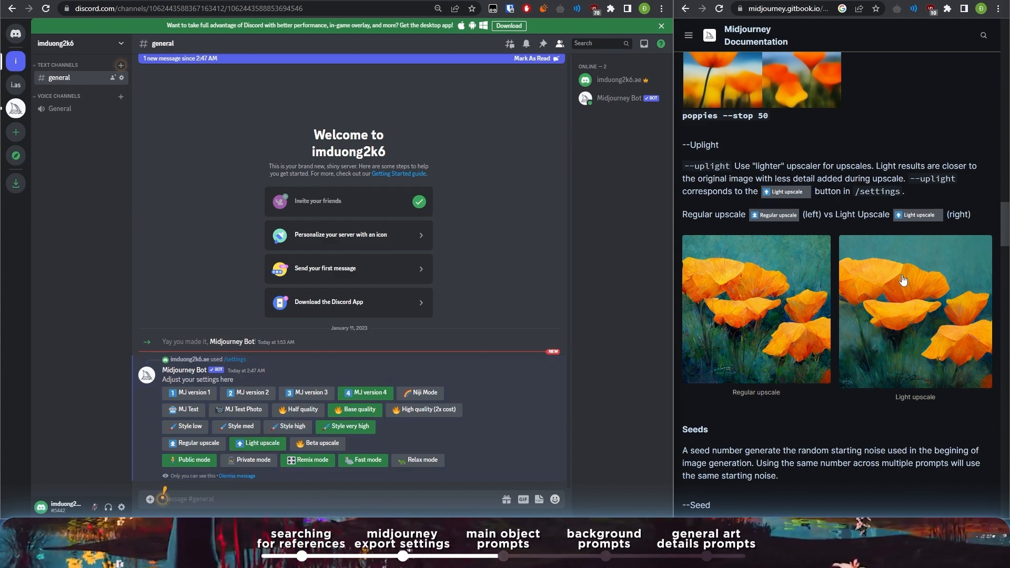
pyautogui.scroll(-10, 894, 289)
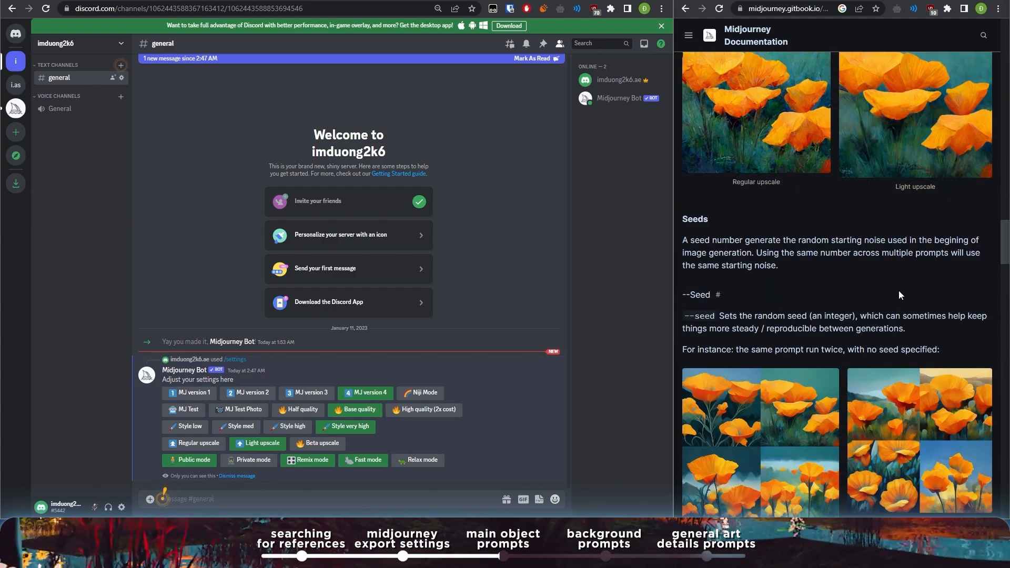
pyautogui.click(309, 465)
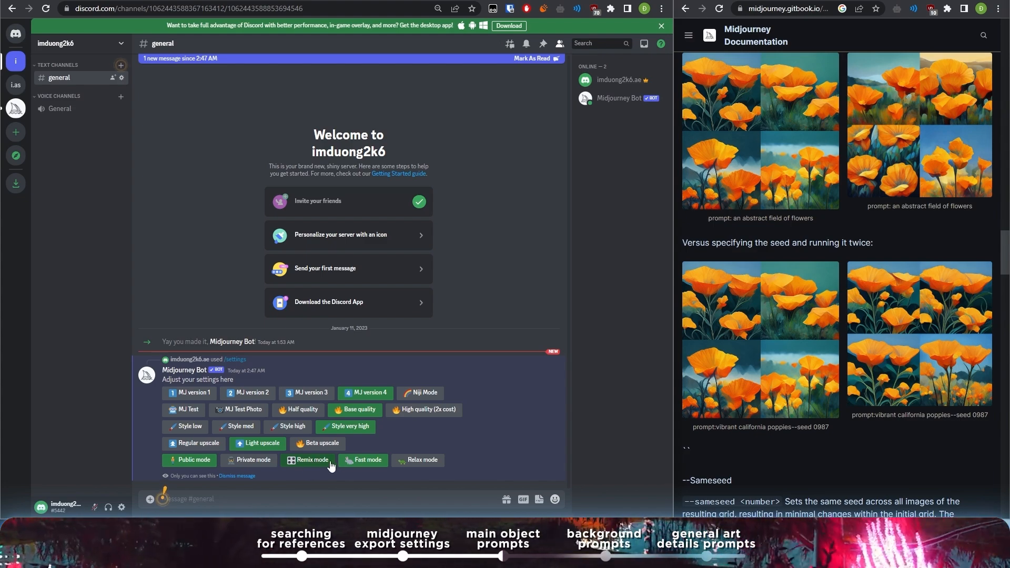
pyautogui.scroll(-15, 837, 335)
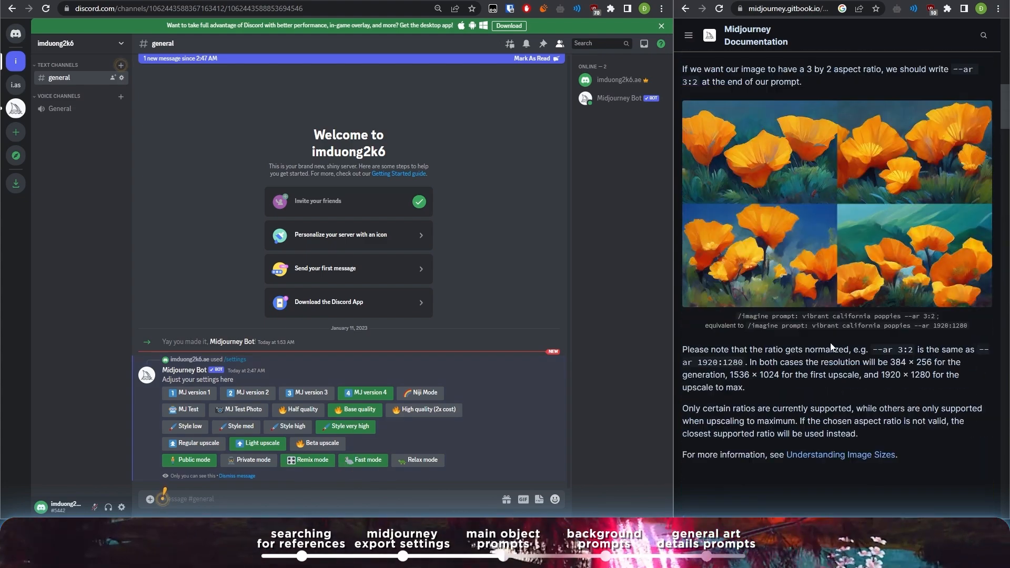
pyautogui.scroll(4, 829, 343)
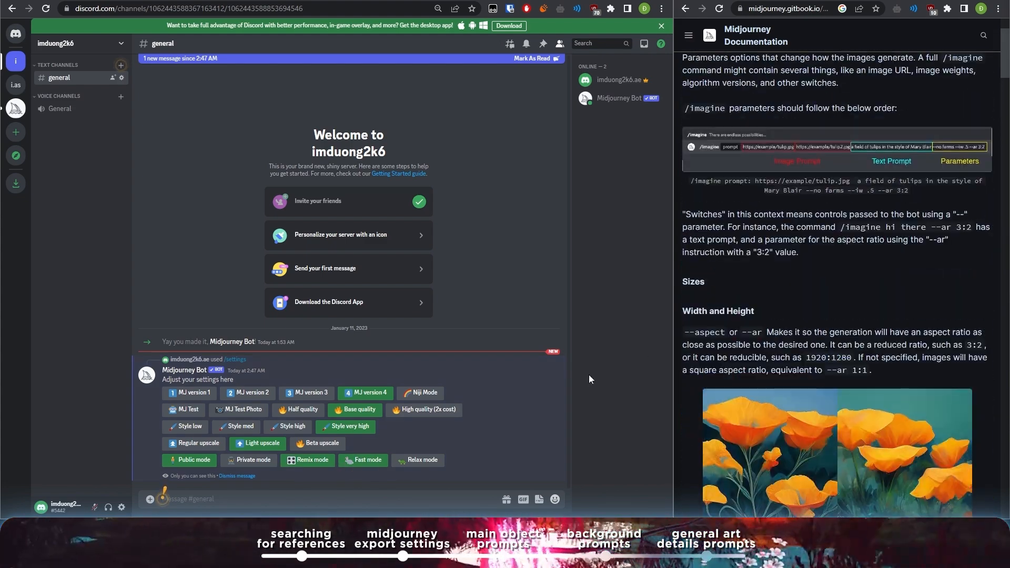
# Step: Dismiss the Discord app download banner and start the /imagine command with its prompt option in the general channel
pyautogui.click(212, 504)
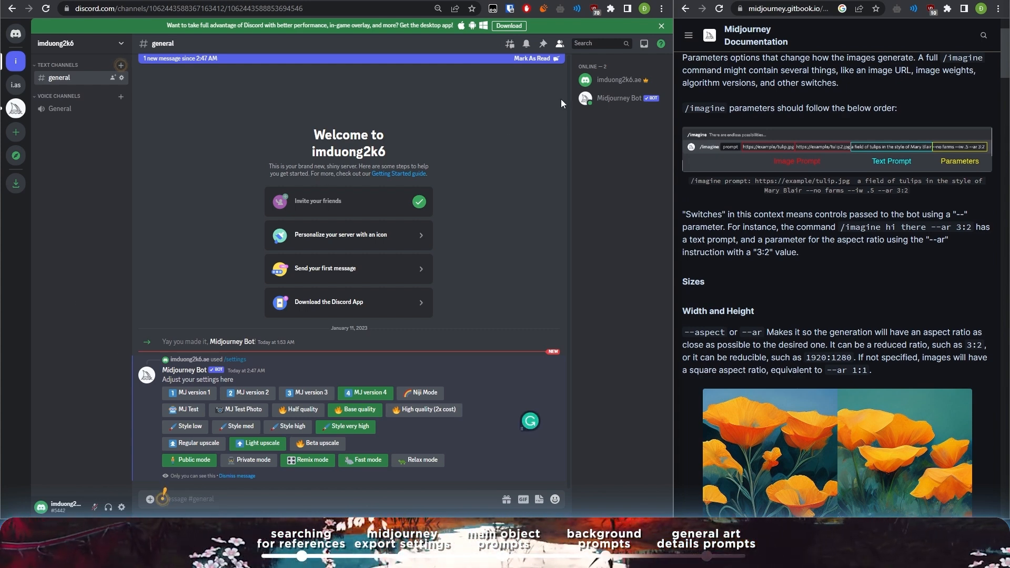
pyautogui.click(661, 26)
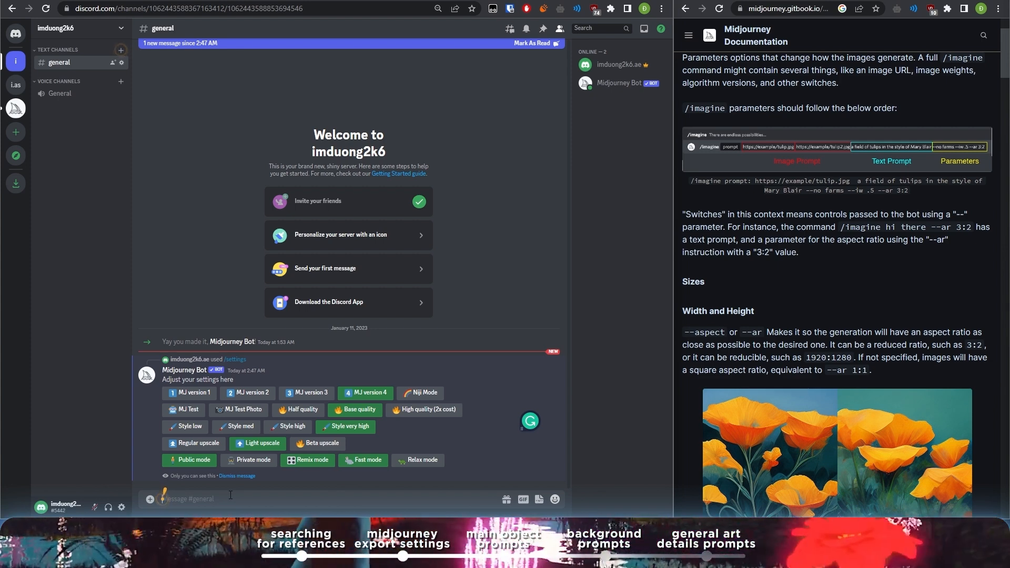
pyautogui.write('/im')
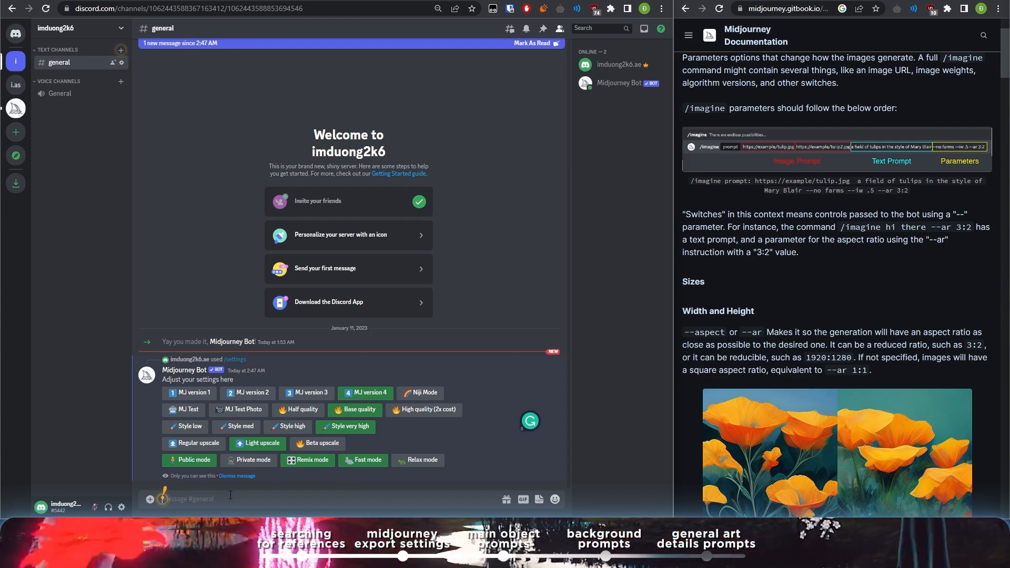
pyautogui.write('agine')
pyautogui.press('Return')
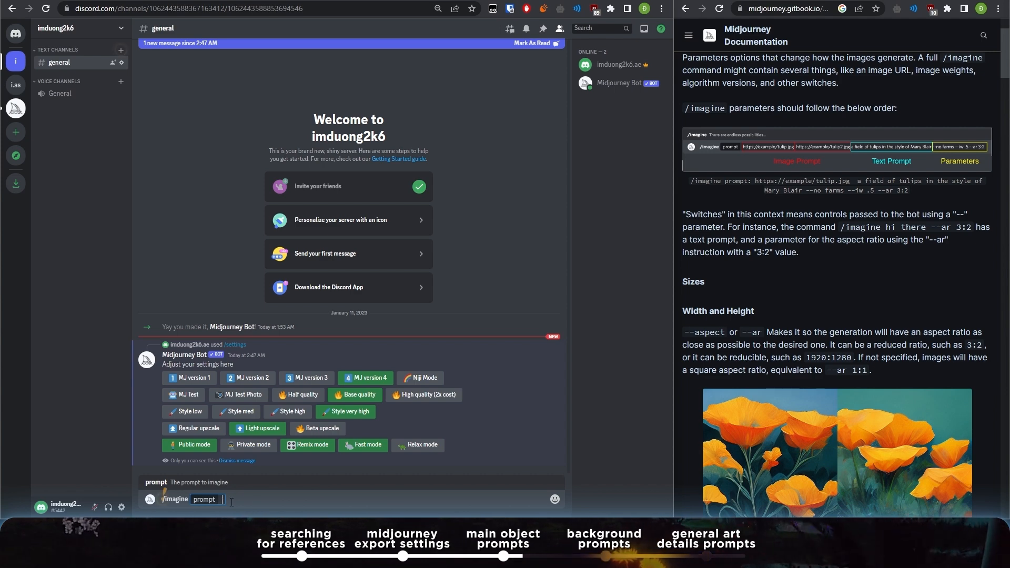
# Step: Add the three Miku Nakano reference image links, one from tincosplay.com and two from i.pinimg.com, separated by commas, and close the reference image window
pyautogui.write('https://tincosplay.com/wp-content/uploads/2019/07/nakano-miku-co-gai-tinh-cach-nang-mua-that-thuong-67331b.jpg')
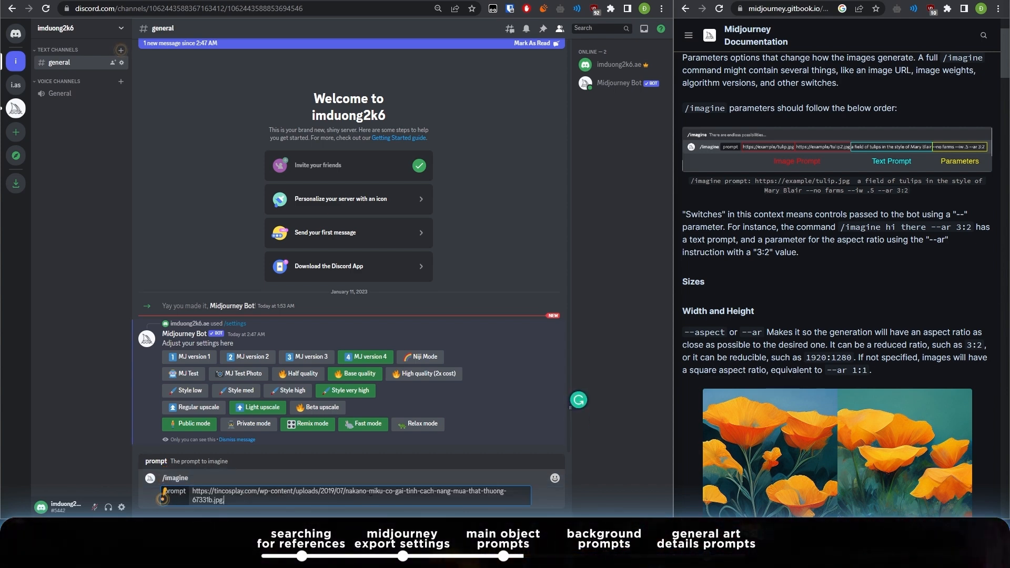
pyautogui.write(',')
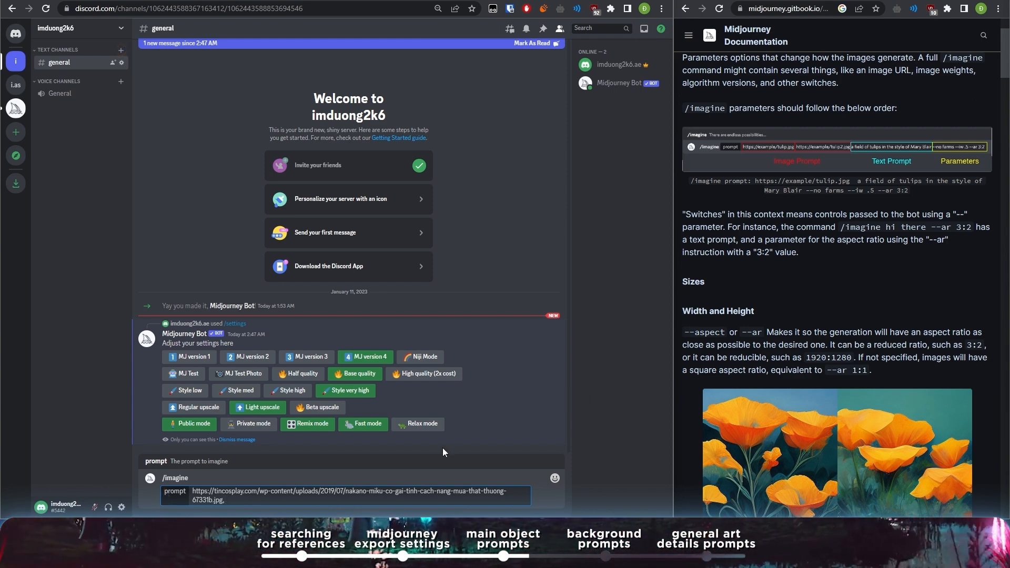
pyautogui.hotkey('ctrl', 'v')
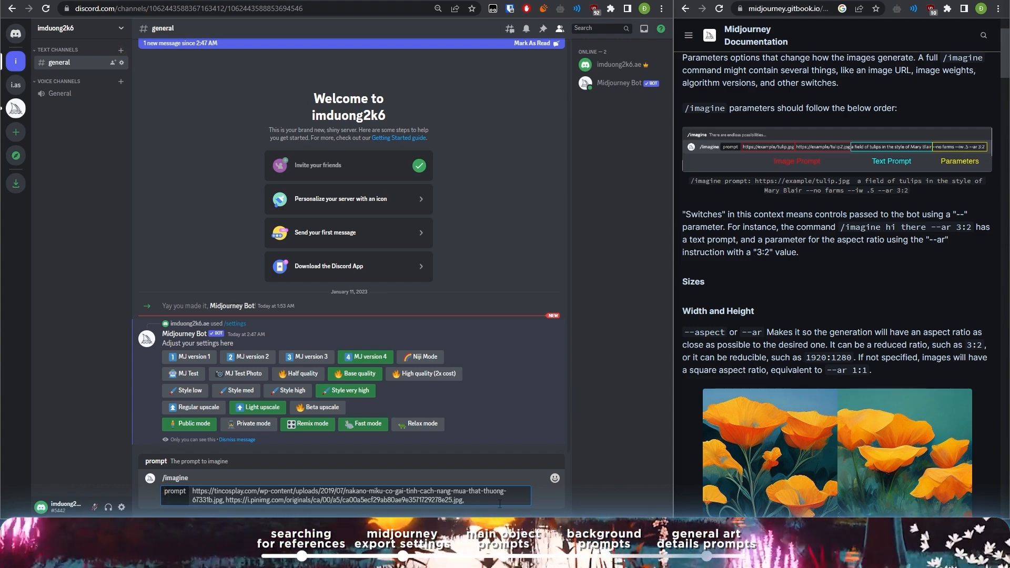
pyautogui.write('https://i.pinimg.com/550x/77/e3/cf/77e3cf4cabab5e1b968c067a9995b5.jpg')
pyautogui.moveTo(462, 513); pyautogui.dragTo(365, 22)
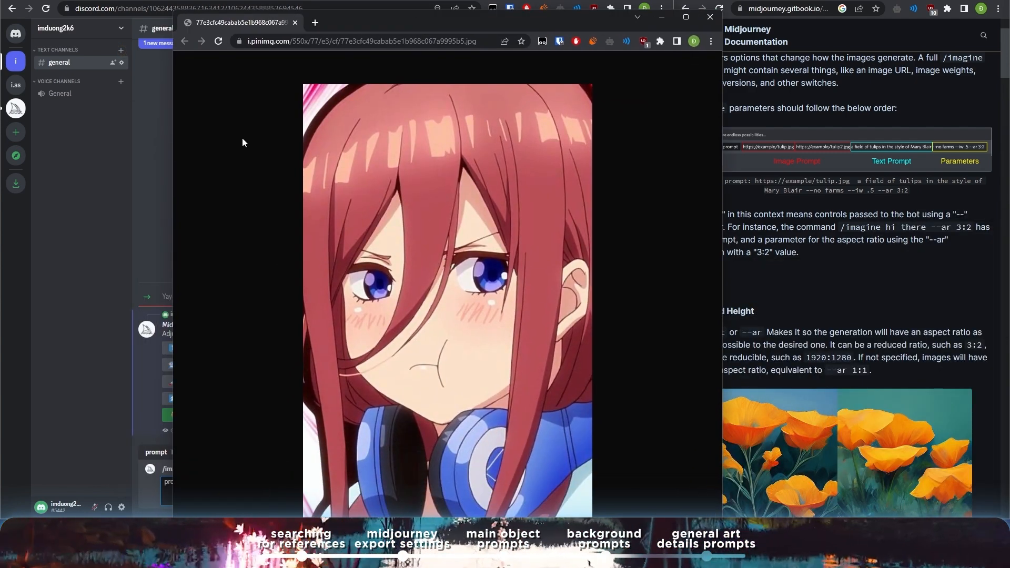
pyautogui.click(714, 19)
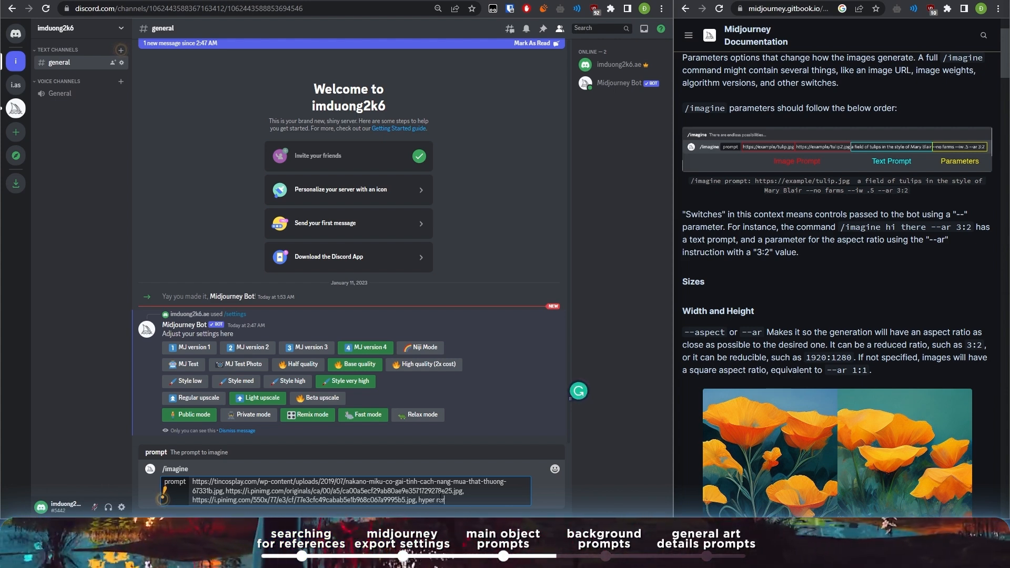
# Step: Describe the subject as "hyper realistic full body portrait of miku nakano, glowing eyes with high and sharp details, rain drops on the face,"
pyautogui.write('tic')
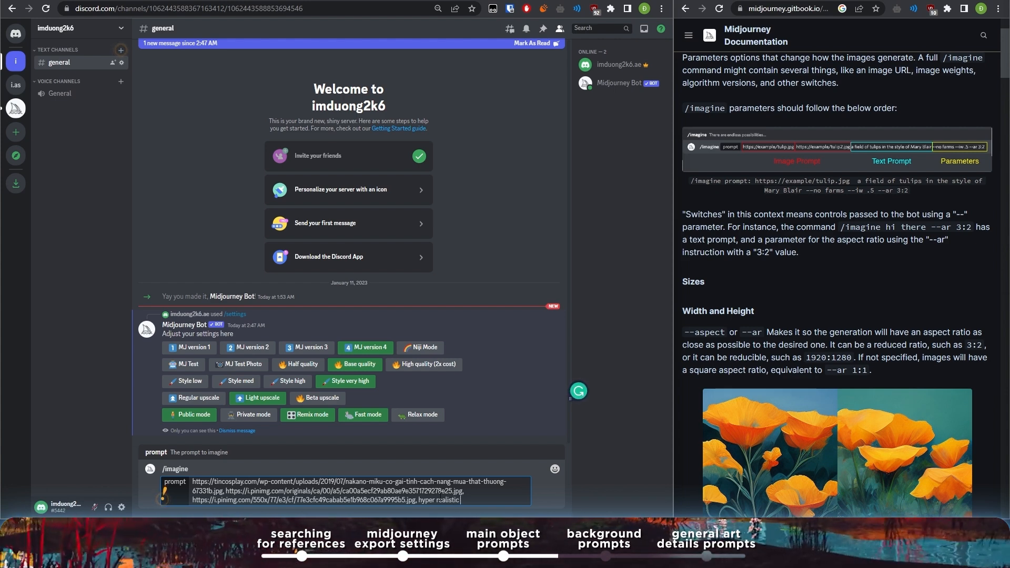
pyautogui.write(' full body port')
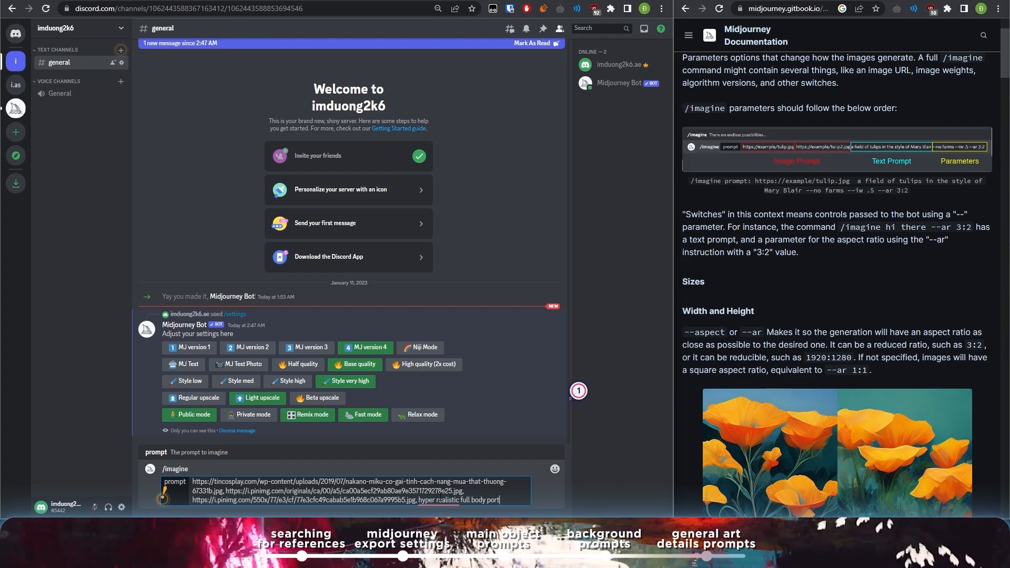
pyautogui.write('rait of miku nakano, glowing eyes with high and sharp details')
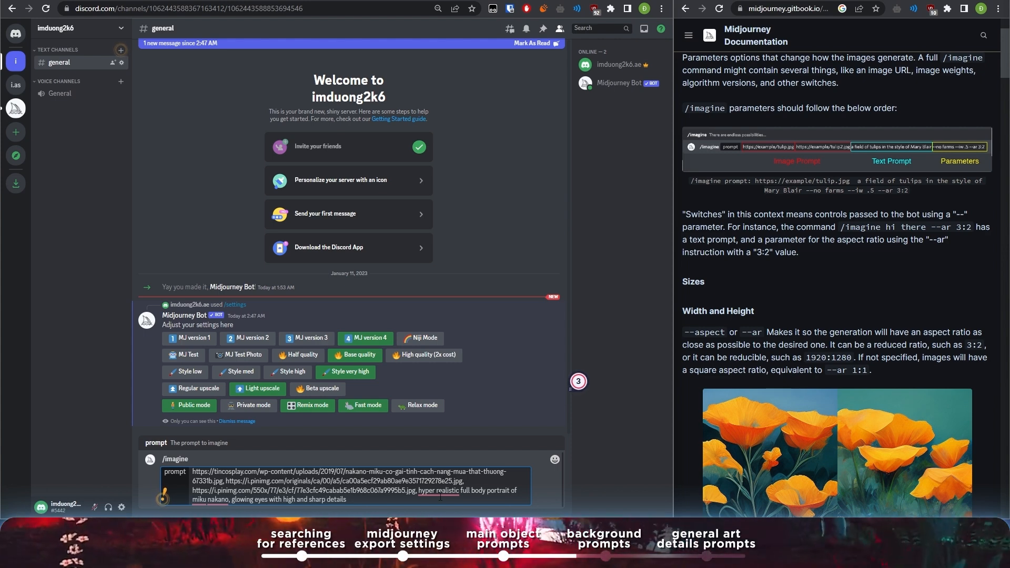
pyautogui.press('Right')
pyautogui.press('Right')
pyautogui.press('Right')
pyautogui.press('Right')
pyautogui.press('Right')
pyautogui.press('Right')
pyautogui.press('Right')
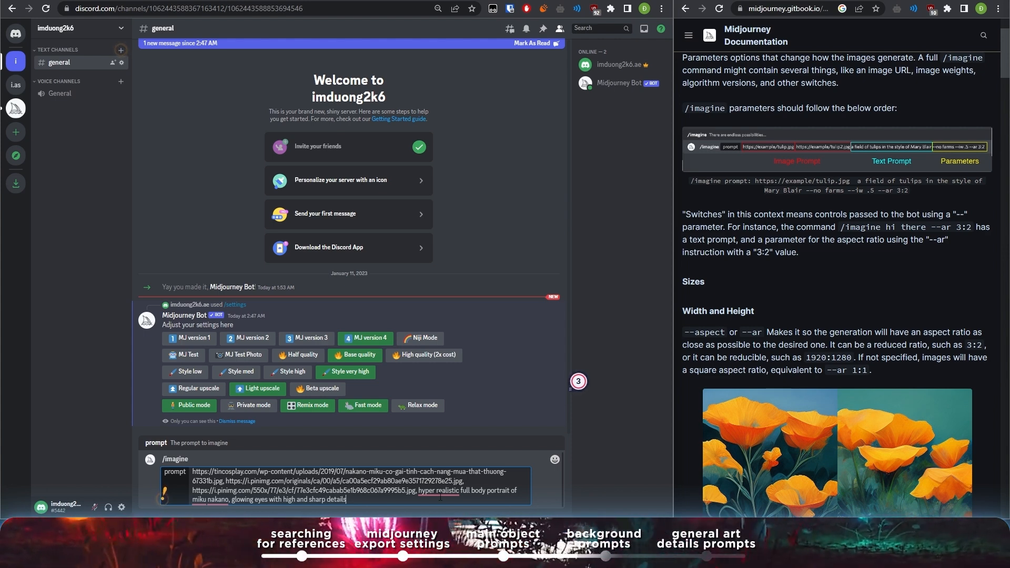
pyautogui.press('Left')
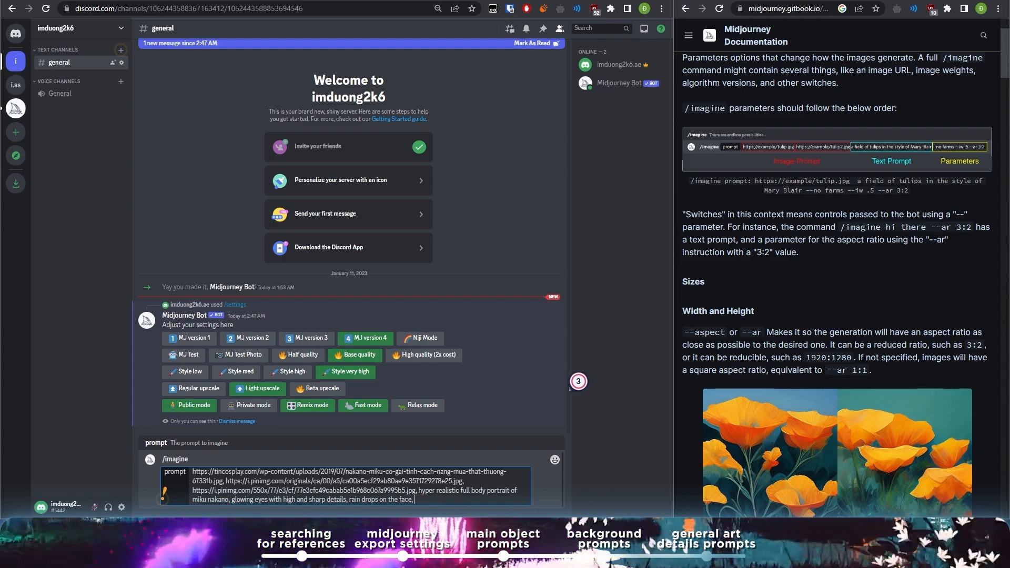
# Step: Search Google for "fierce face anime" in a new browser tab and browse the image results for expression references
pyautogui.hotkey('ctrl', 't')
pyautogui.write('fie')
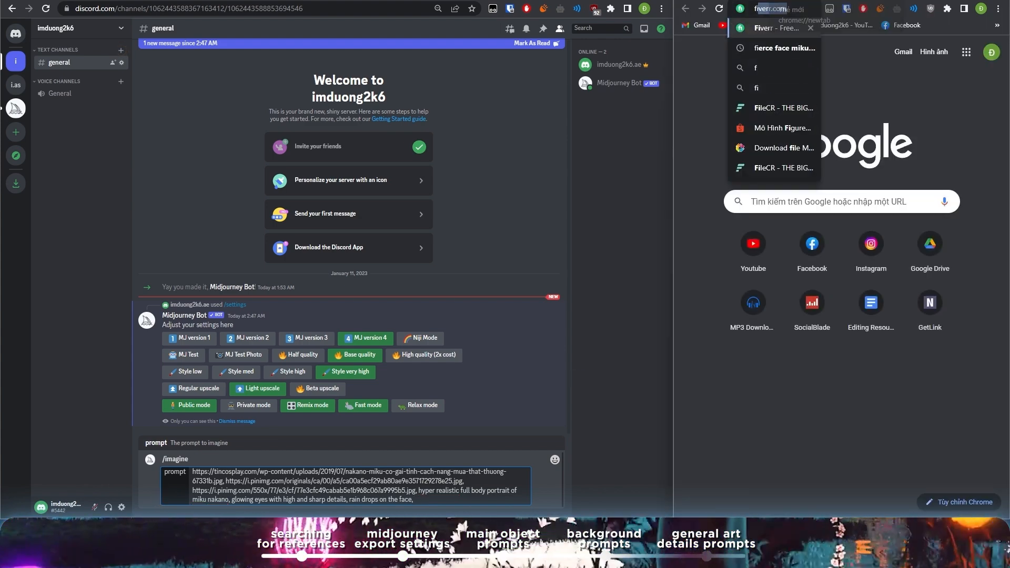
pyautogui.write('rce')
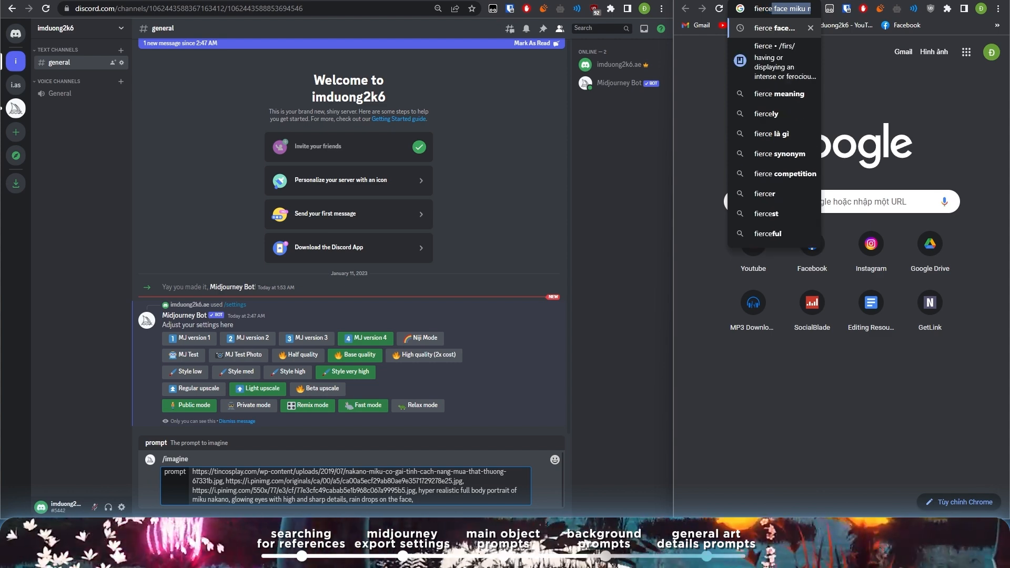
pyautogui.write(' fac')
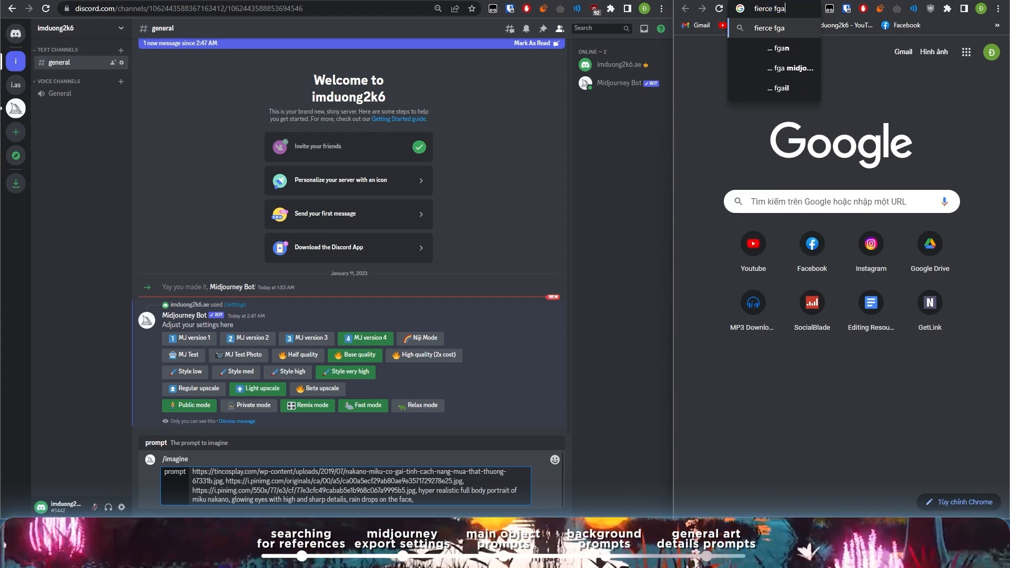
pyautogui.write('e anime')
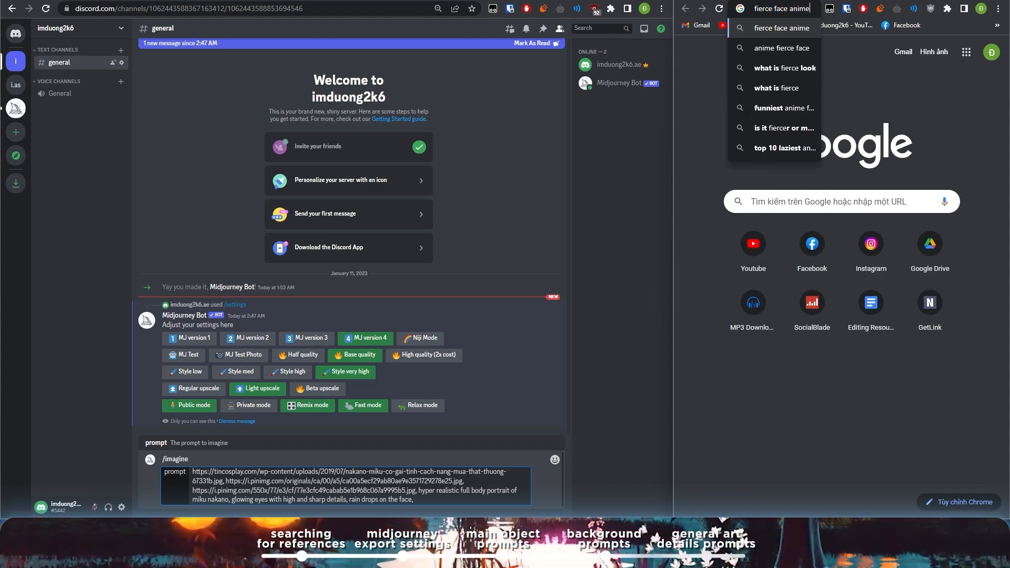
pyautogui.press('Return')
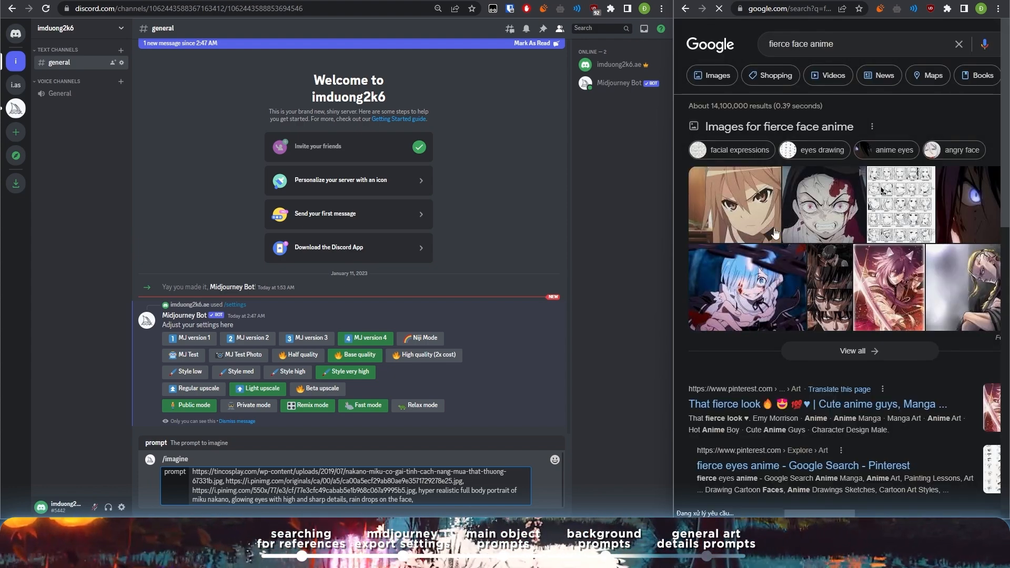
pyautogui.scroll(-5, 820, 245)
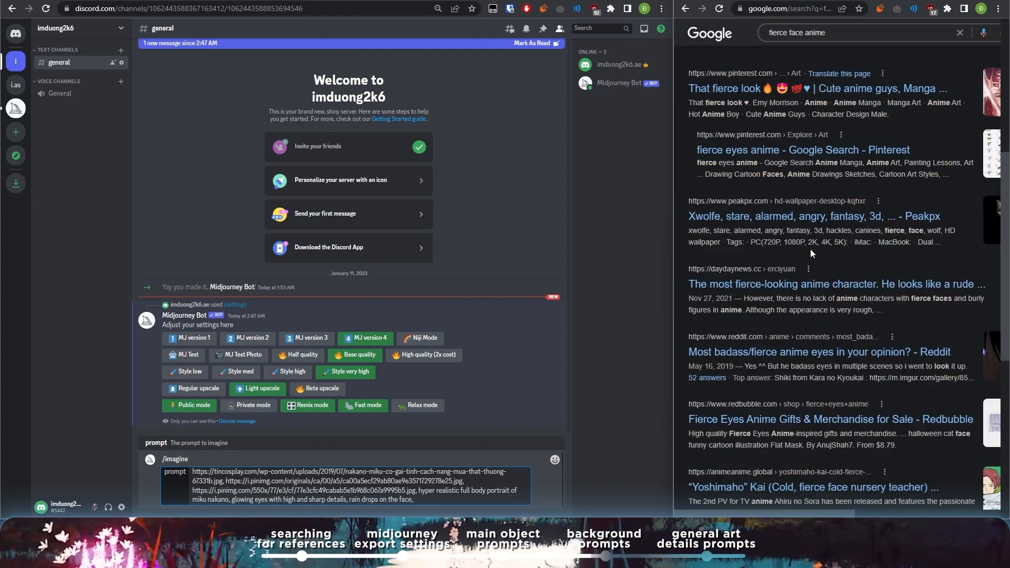
pyautogui.scroll(5, 795, 184)
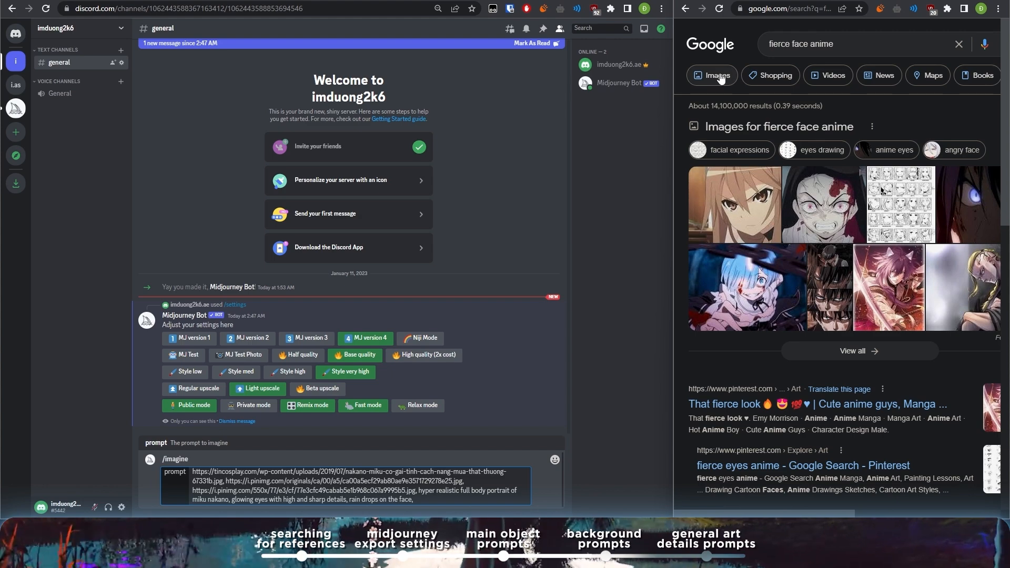
pyautogui.click(753, 166)
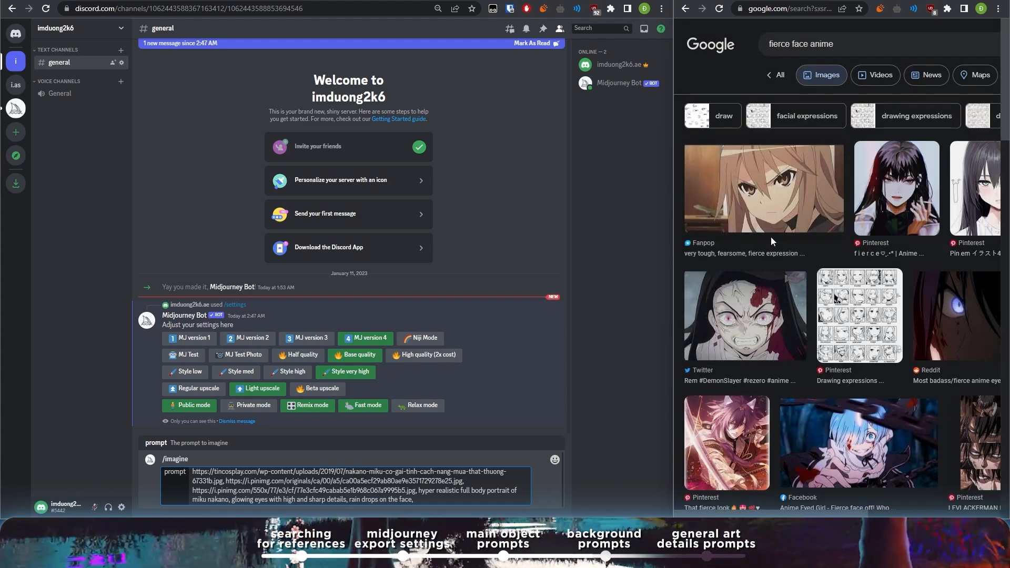
pyautogui.scroll(-8, 772, 234)
pyautogui.scroll(-4, 800, 381)
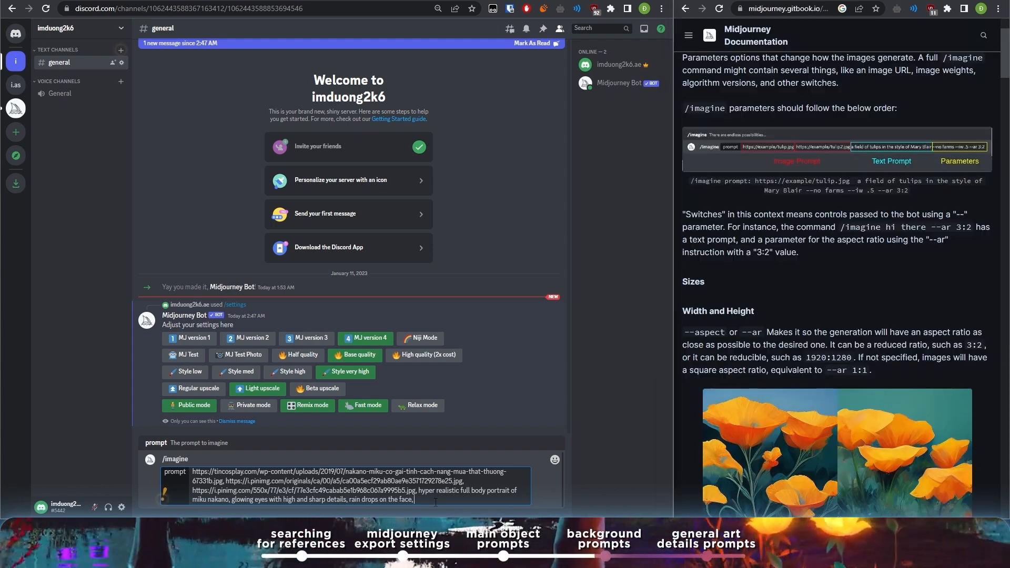
# Step: Extend the subject description in the prompt with "fierce face expression, adorable, 16 years old school girl,"
pyautogui.click(435, 502)
pyautogui.write('f')
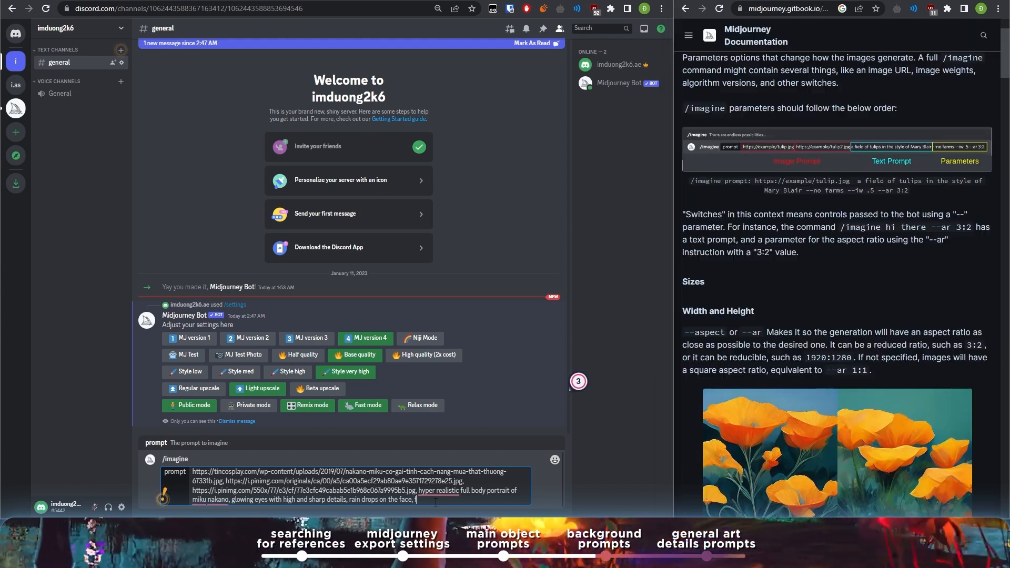
pyautogui.write('ierce')
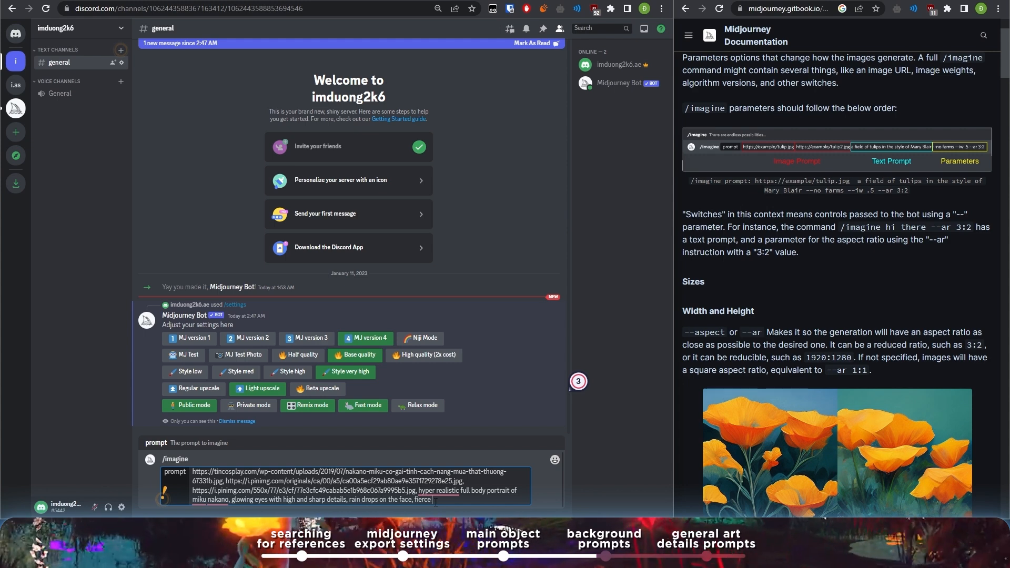
pyautogui.write(' face expres')
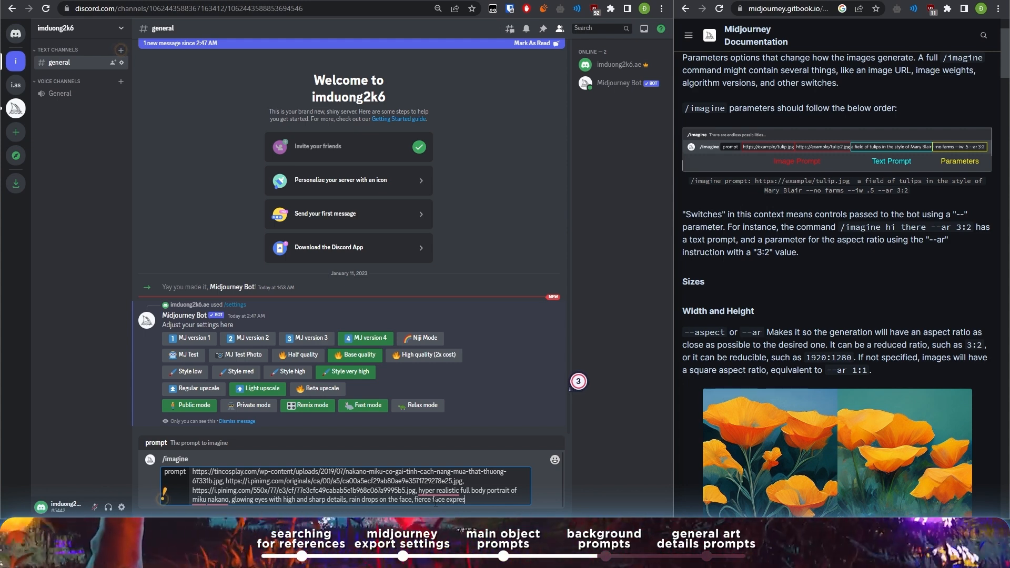
pyautogui.write('sion')
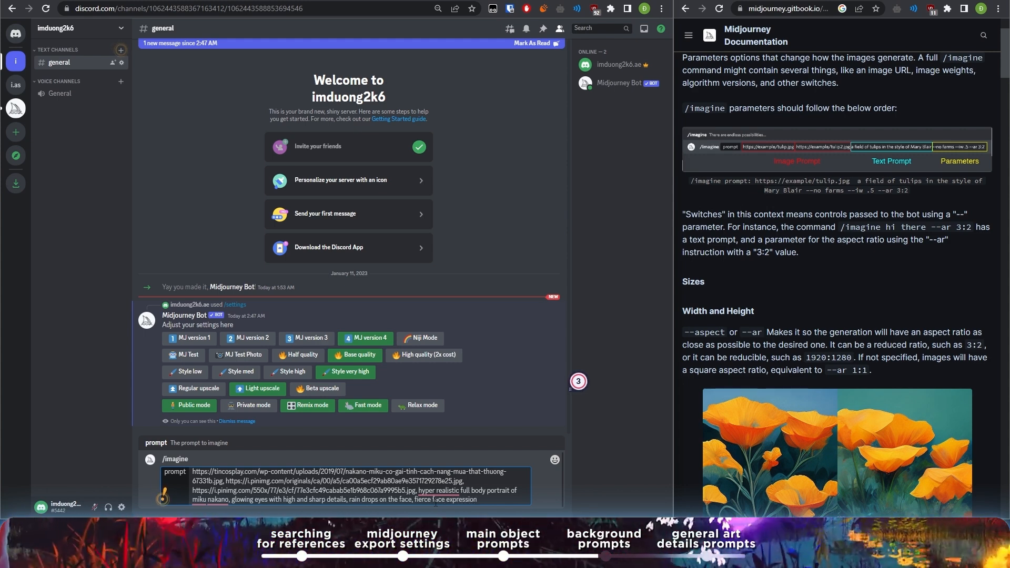
pyautogui.write(', adio')
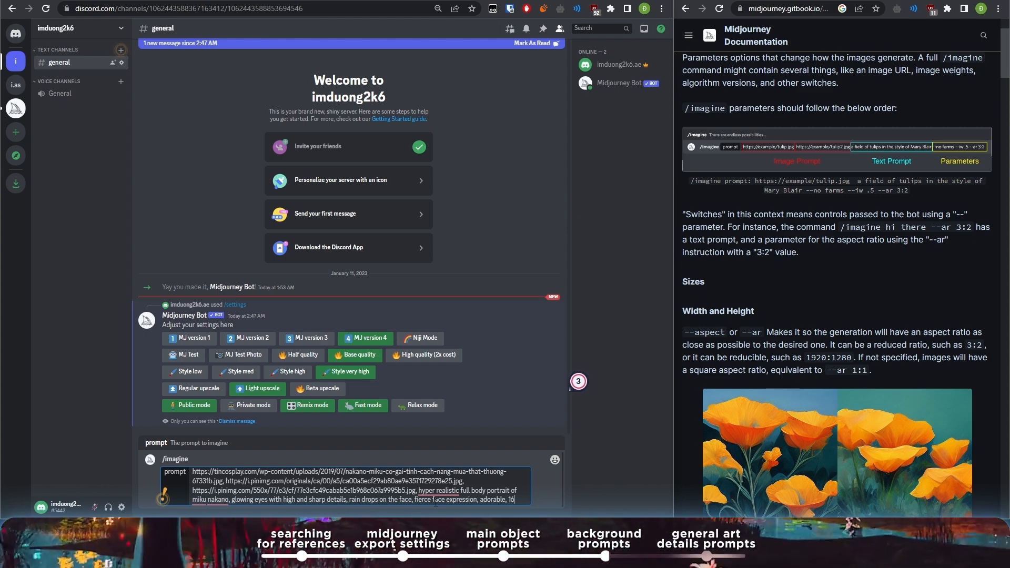
pyautogui.write('ars old school girl, realistic')
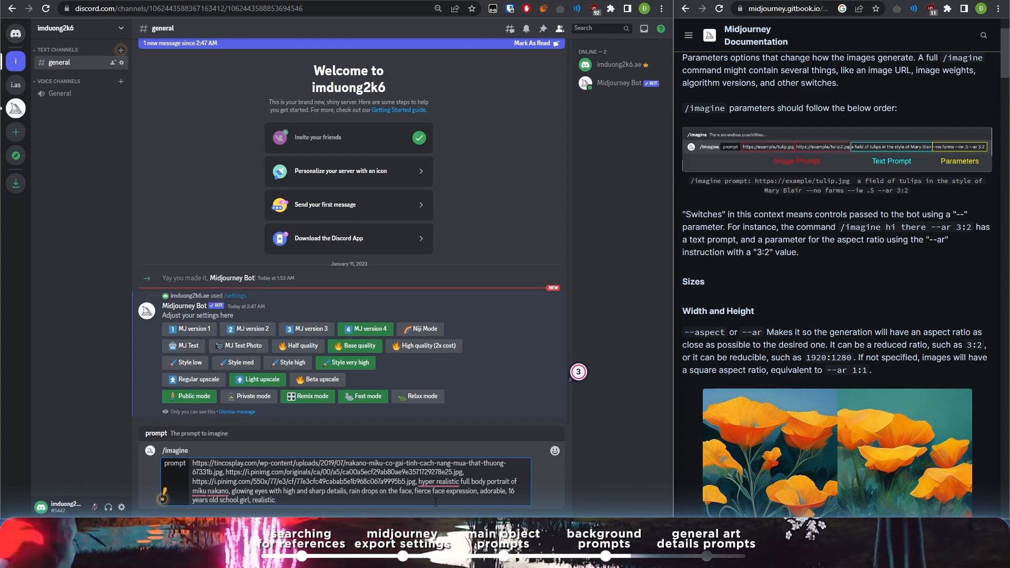
# Step: Add the background description "realistic futuristic city in the background," to the prompt
pyautogui.write('utu')
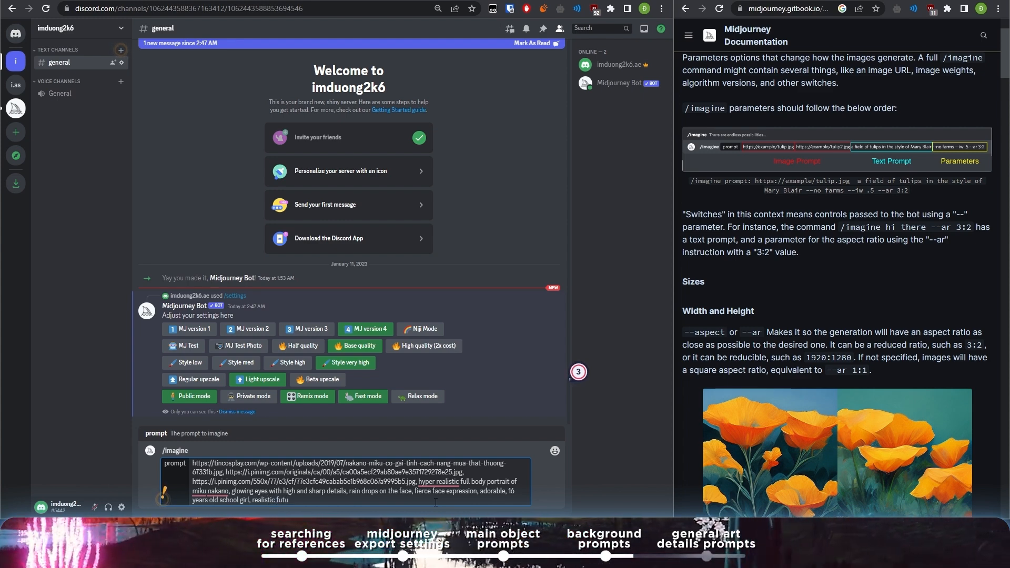
pyautogui.write('ristic city')
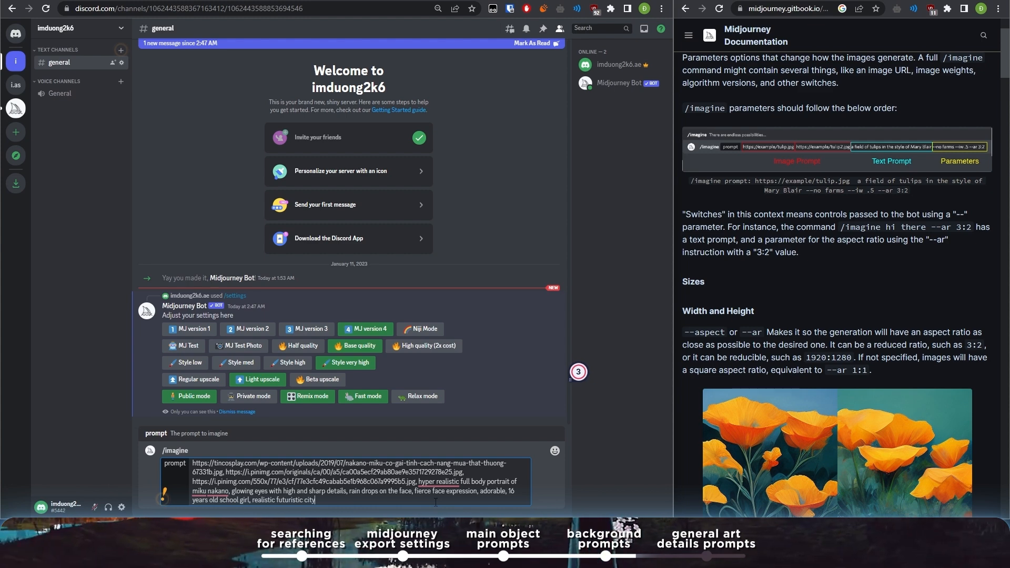
pyautogui.write(' in the')
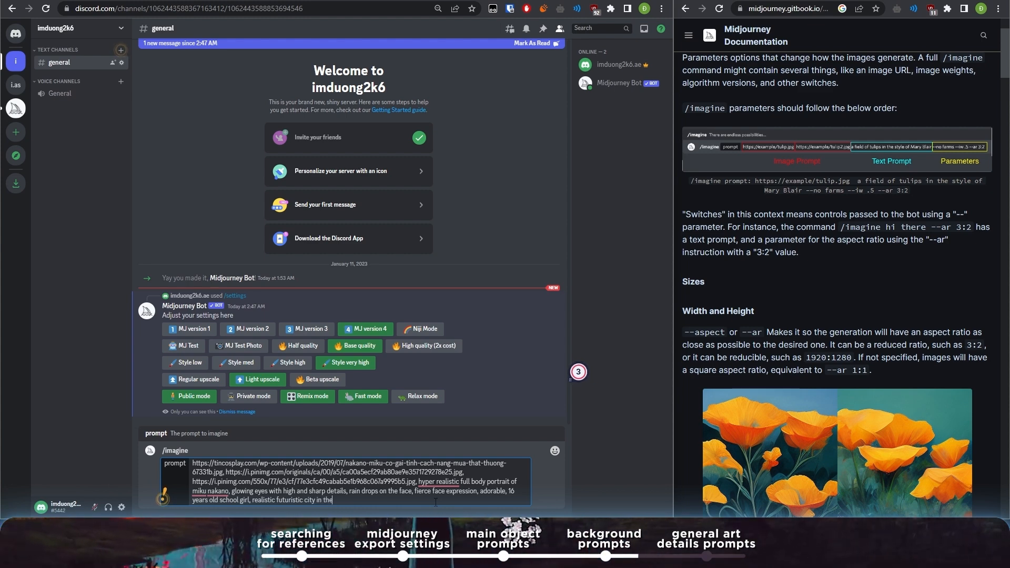
pyautogui.write(' background,')
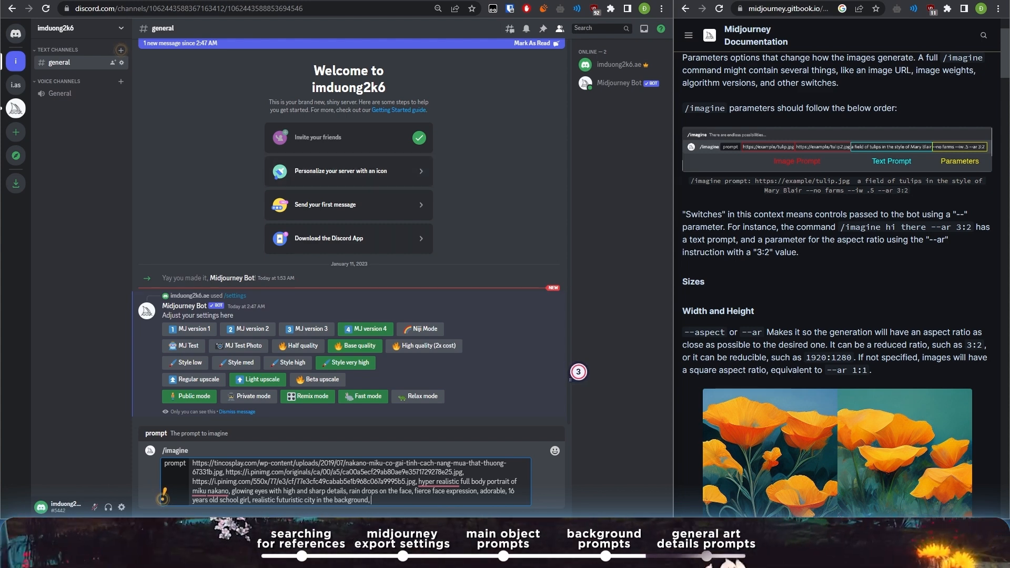
# Step: Consult the lighting samples on the image reference board and add "cold temperate lighting" to the prompt
pyautogui.moveTo(777, 75); pyautogui.dragTo(340, 76)
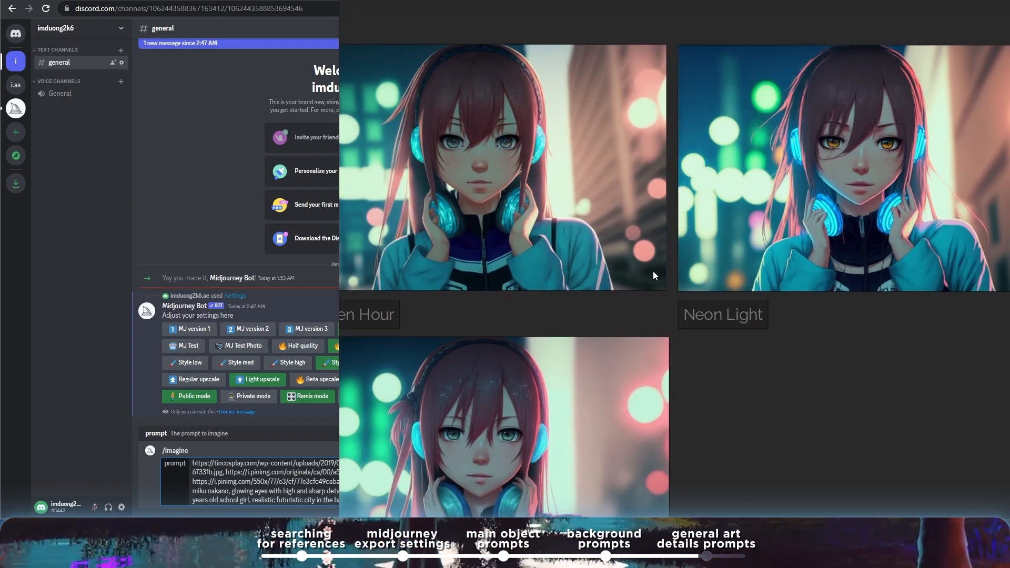
pyautogui.rightClick(773, 154)
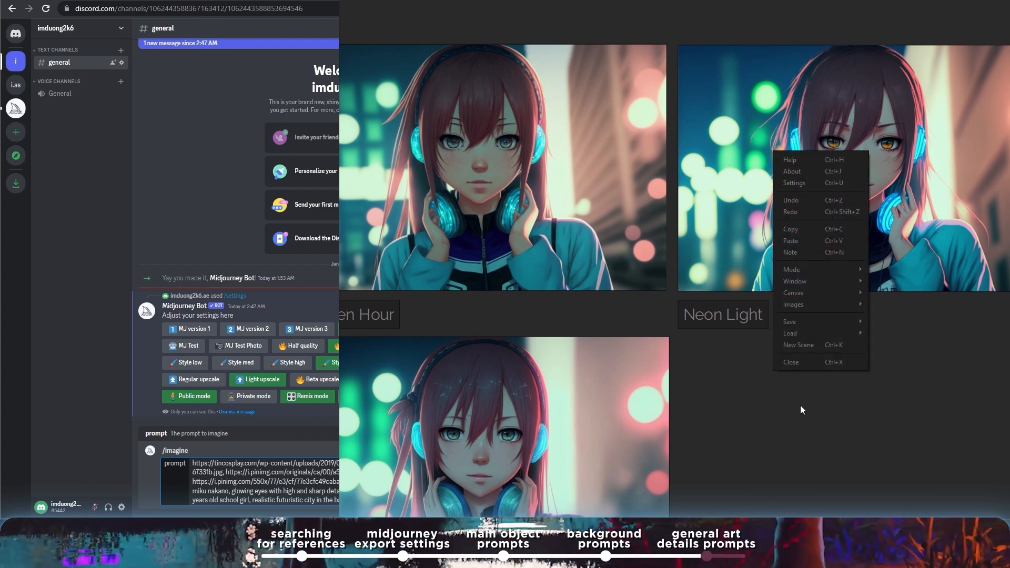
pyautogui.moveTo(845, 282)
pyautogui.click(885, 288)
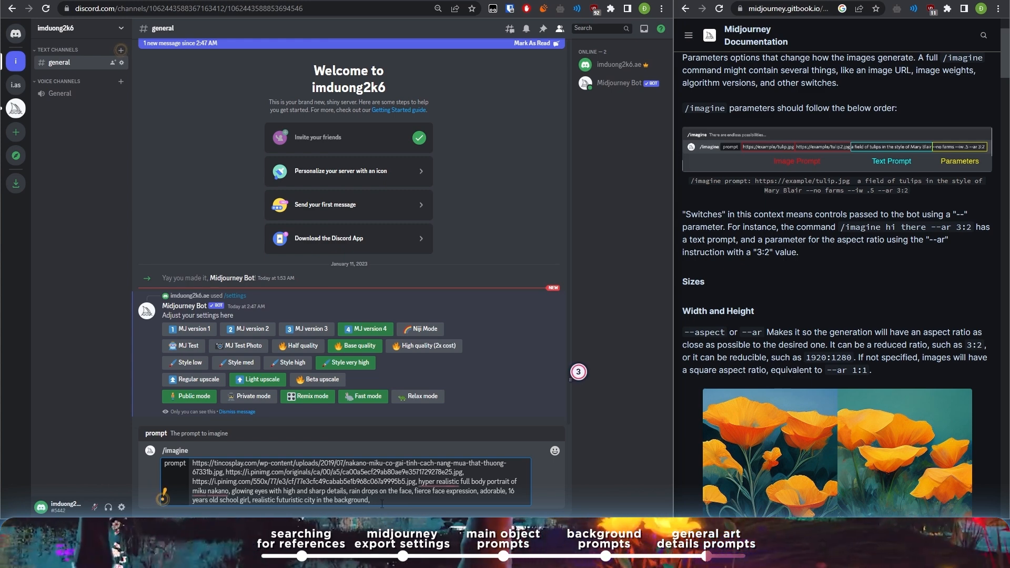
pyautogui.write('temp')
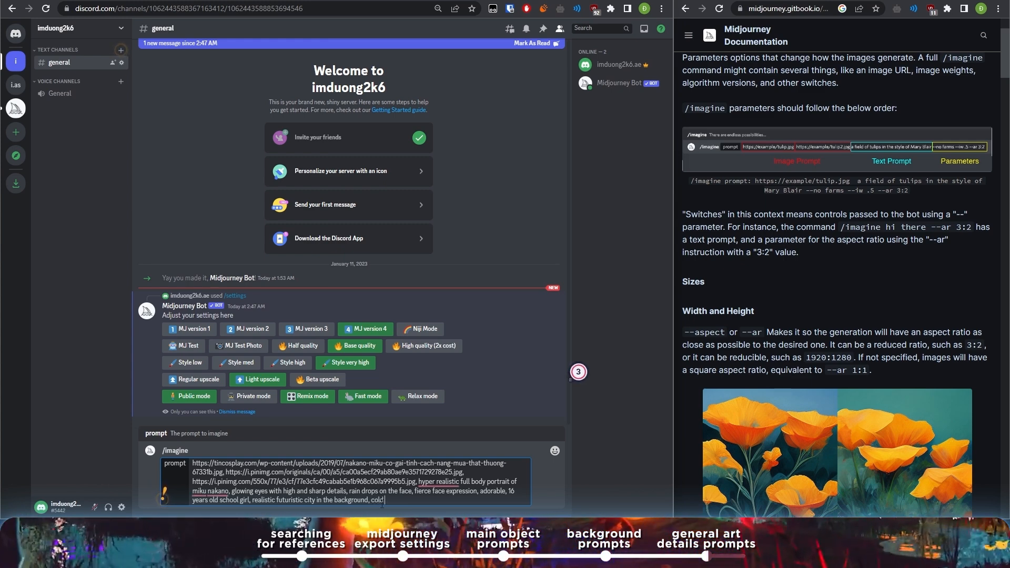
pyautogui.write('er')
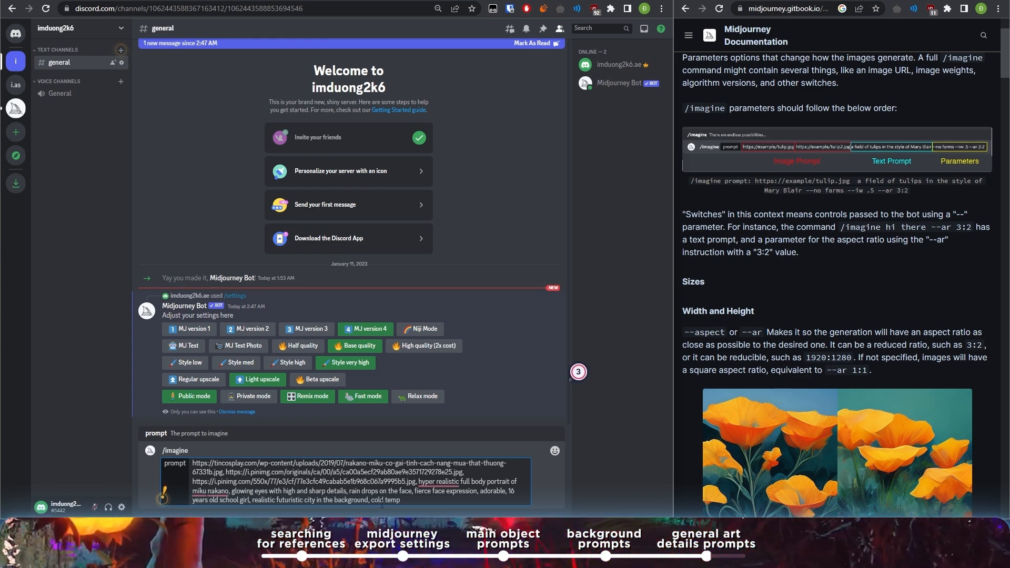
pyautogui.write('ate')
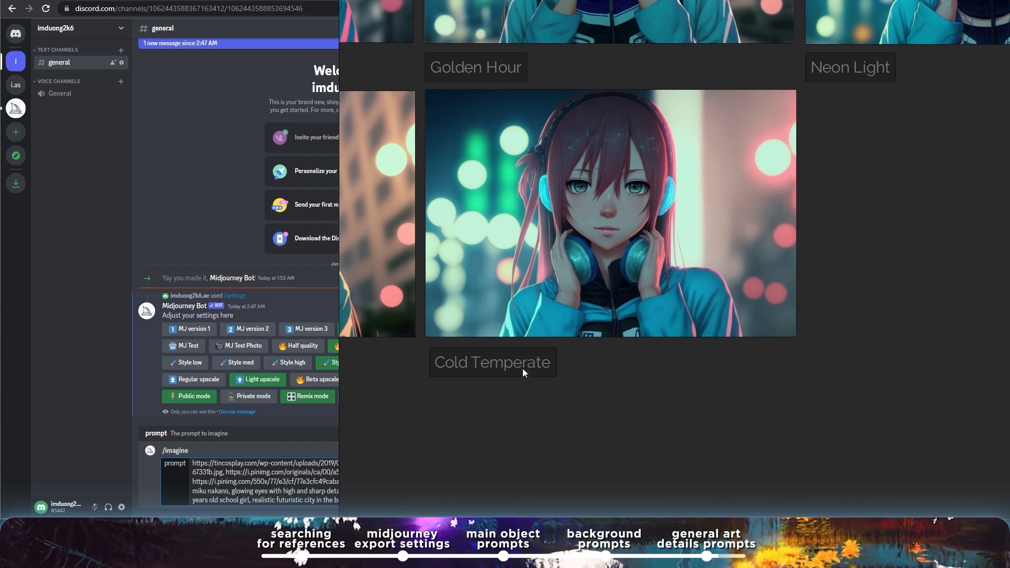
pyautogui.rightClick(504, 379)
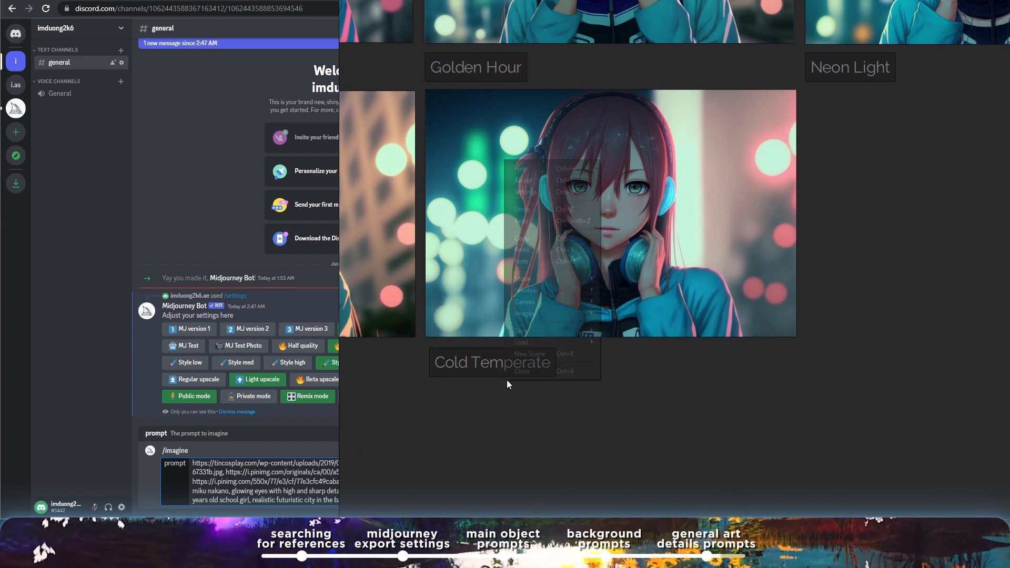
pyautogui.moveTo(548, 290)
pyautogui.click(647, 306)
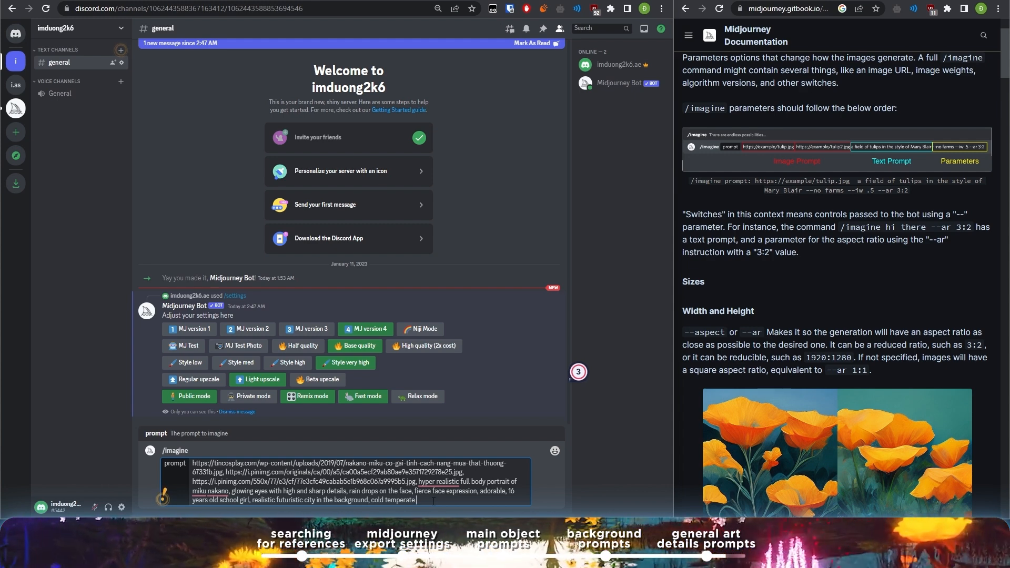
pyautogui.write('lighting')
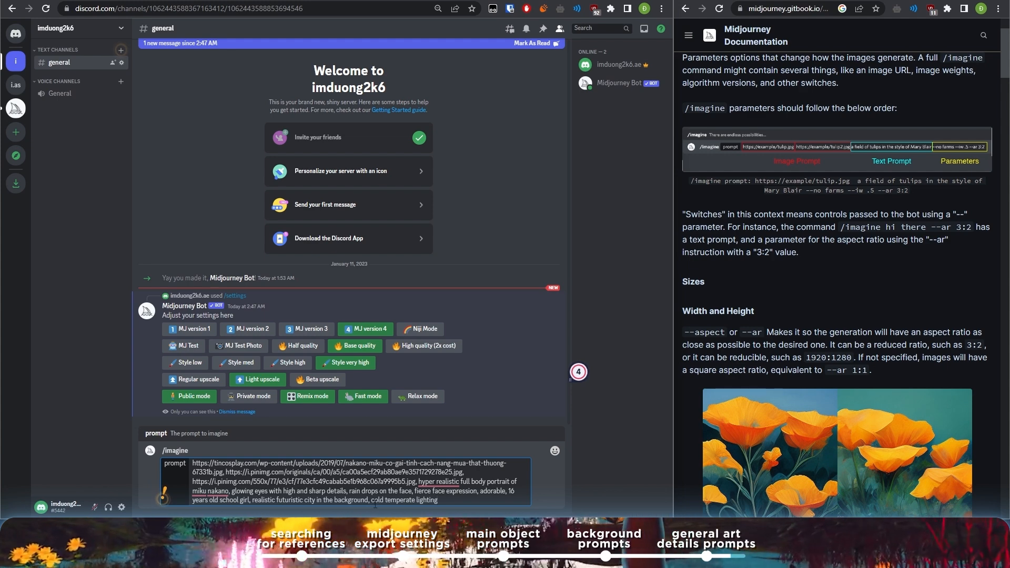
# Step: Insert "cinematic" before "cold temperate lighting" in the prompt and continue the lighting description with "backlight, light rays,"
pyautogui.moveTo(439, 500); pyautogui.dragTo(369, 500)
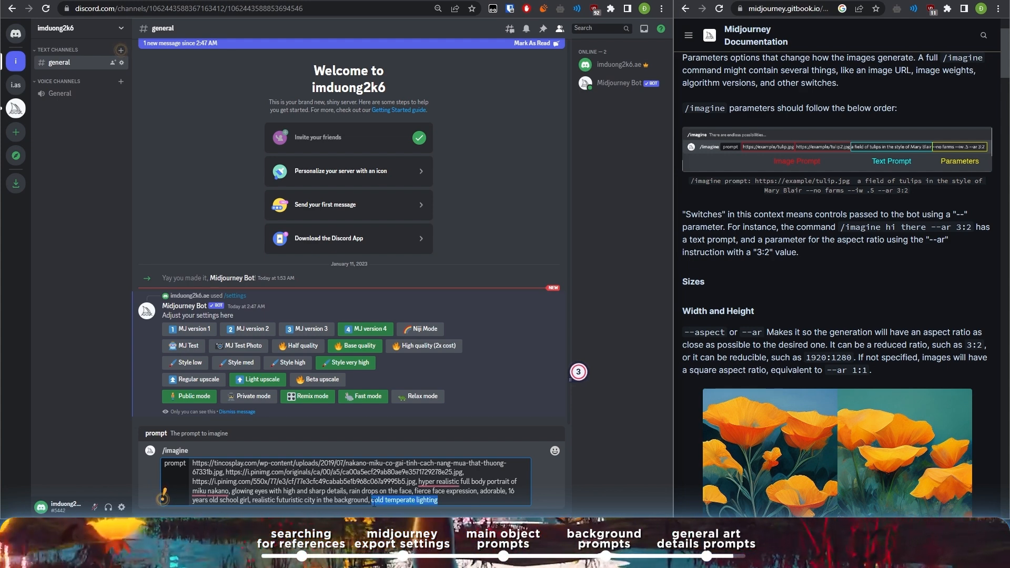
pyautogui.click(370, 505)
pyautogui.write('realit')
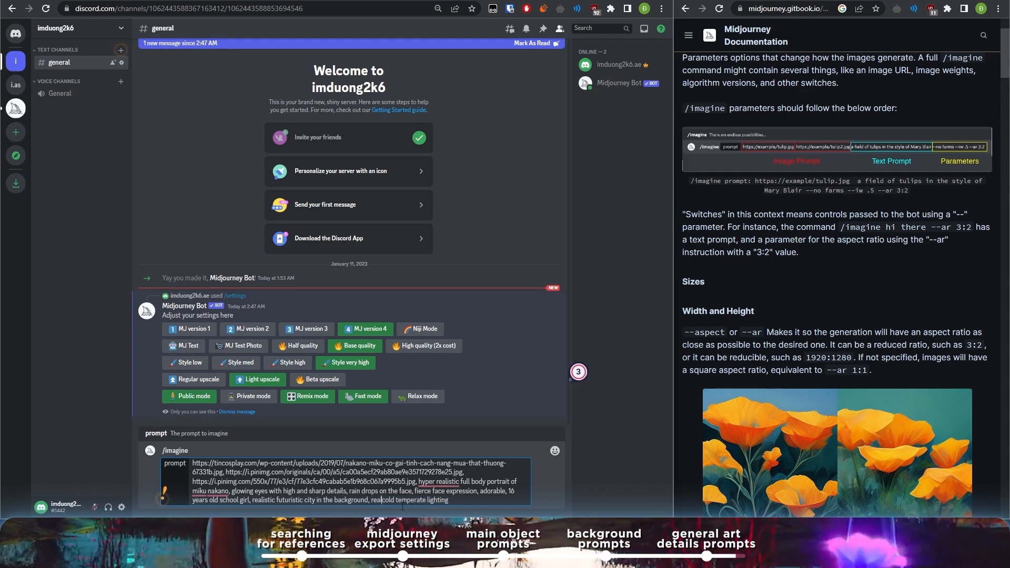
pyautogui.press('BackSpace')
pyautogui.press('BackSpace')
pyautogui.press('BackSpace')
pyautogui.press('BackSpace')
pyautogui.press('BackSpace')
pyautogui.press('BackSpace')
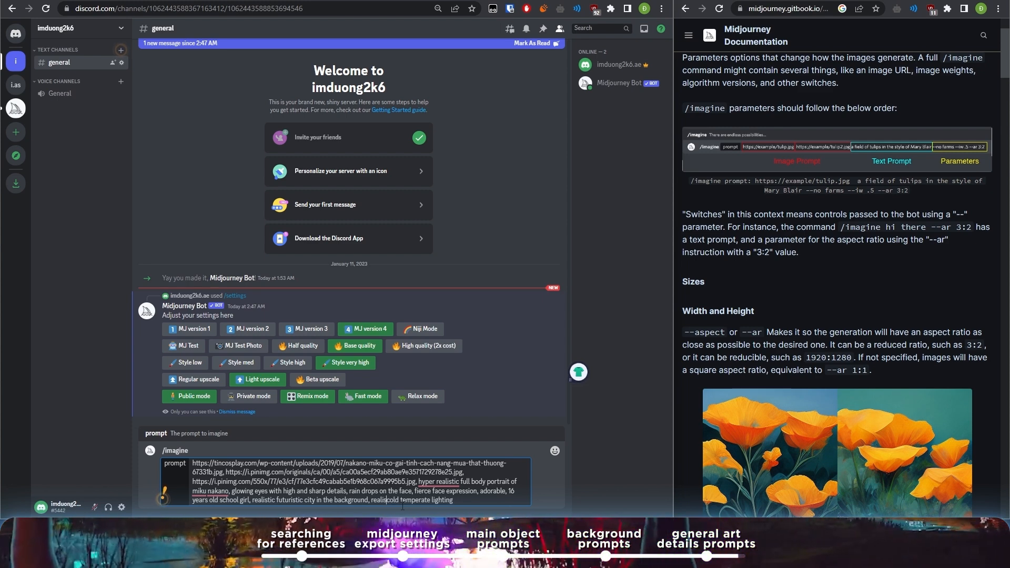
pyautogui.write('co')
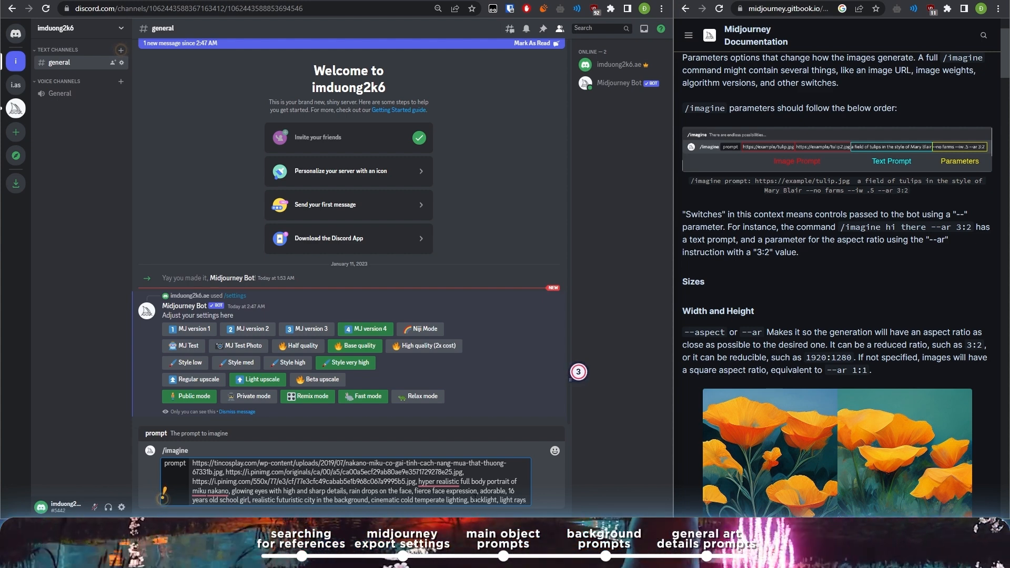
pyautogui.write(',')
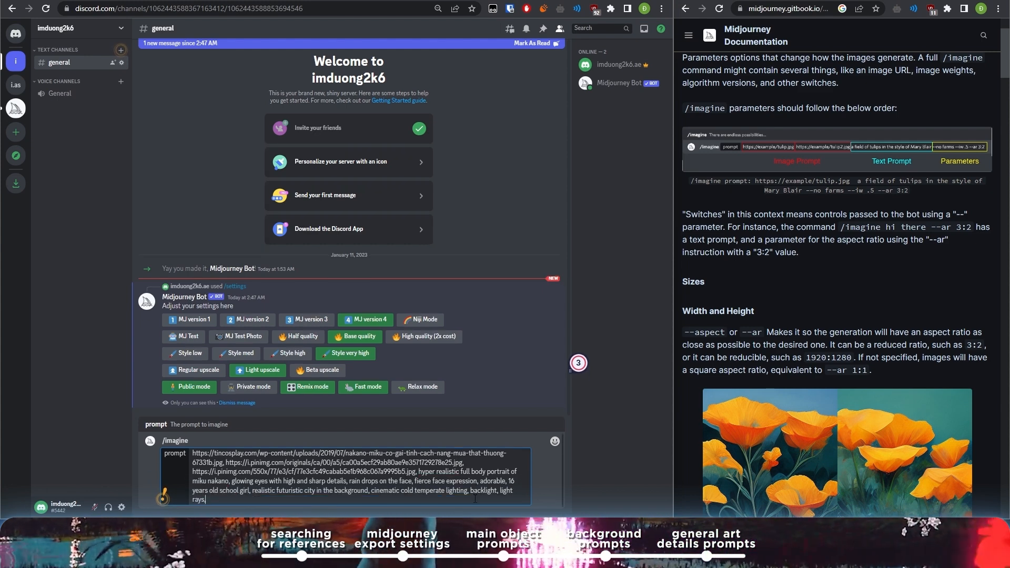
# Step: Compare focal length images from a Google search for "camera lens explained" and add "30mm camera lens," to the Discord prompt
pyautogui.click(143, 1)
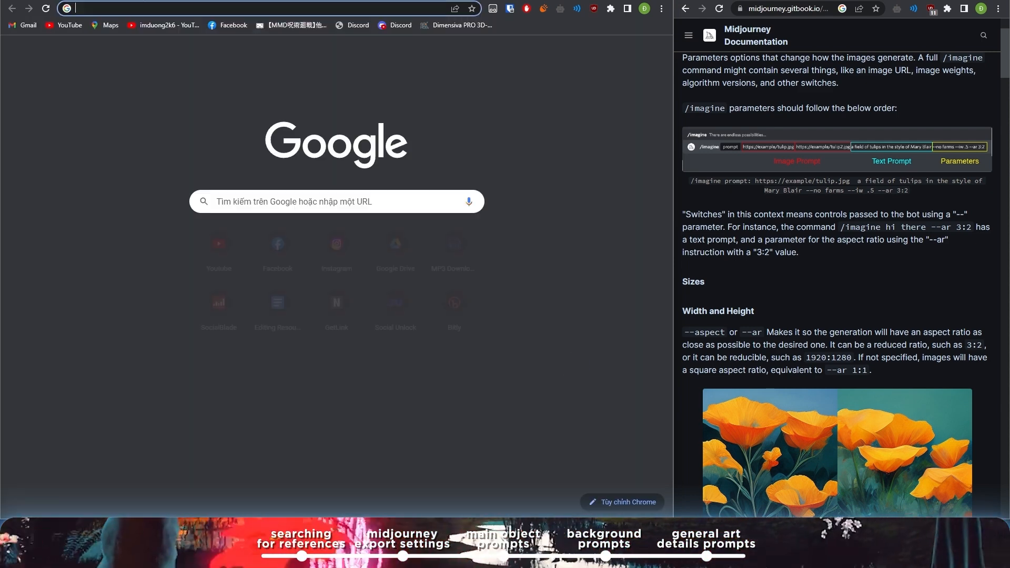
pyautogui.write('camera+lens+explained&oq=camera&aqs=chrome.0.69i59l2j69i57j0i131i433i512l2j69i6...')
pyautogui.press('Return')
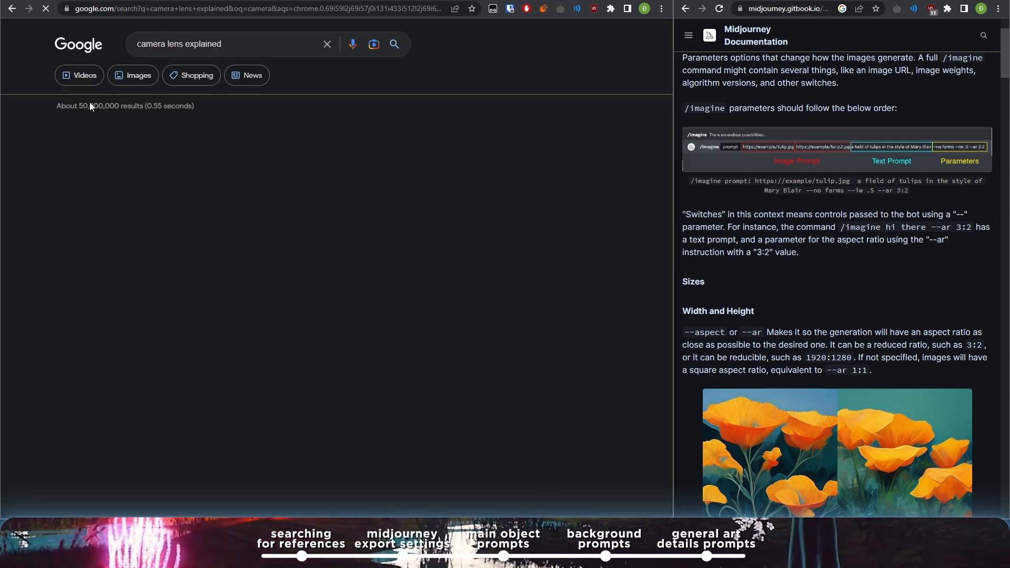
pyautogui.click(135, 74)
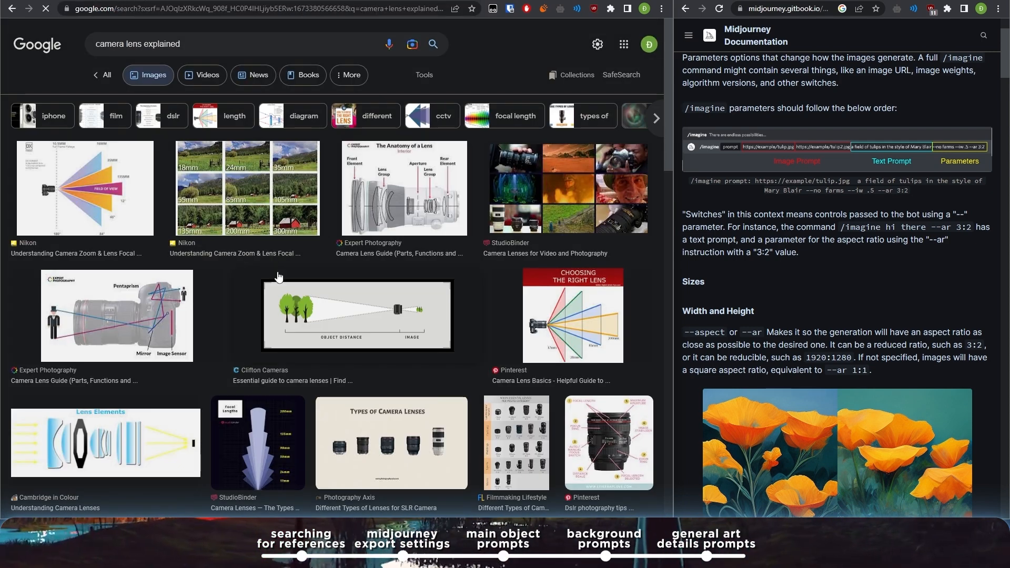
pyautogui.click(262, 212)
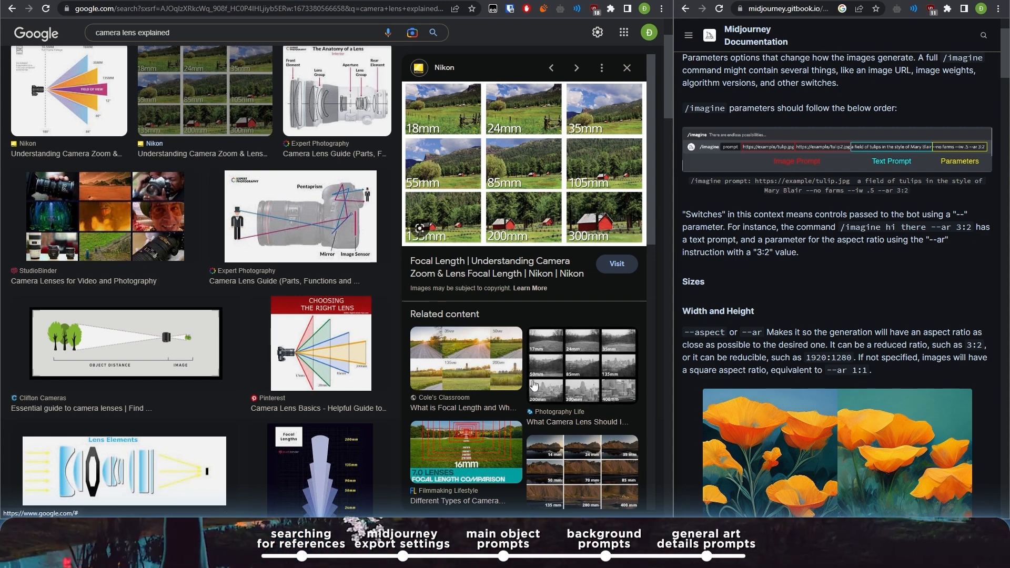
pyautogui.click(579, 377)
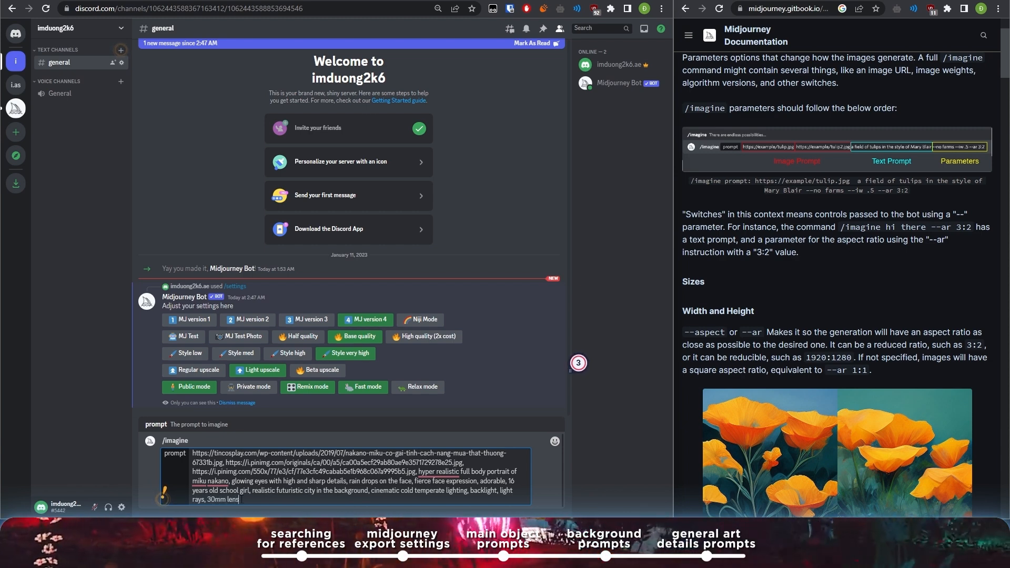
pyautogui.press('BackSpace')
pyautogui.press('BackSpace')
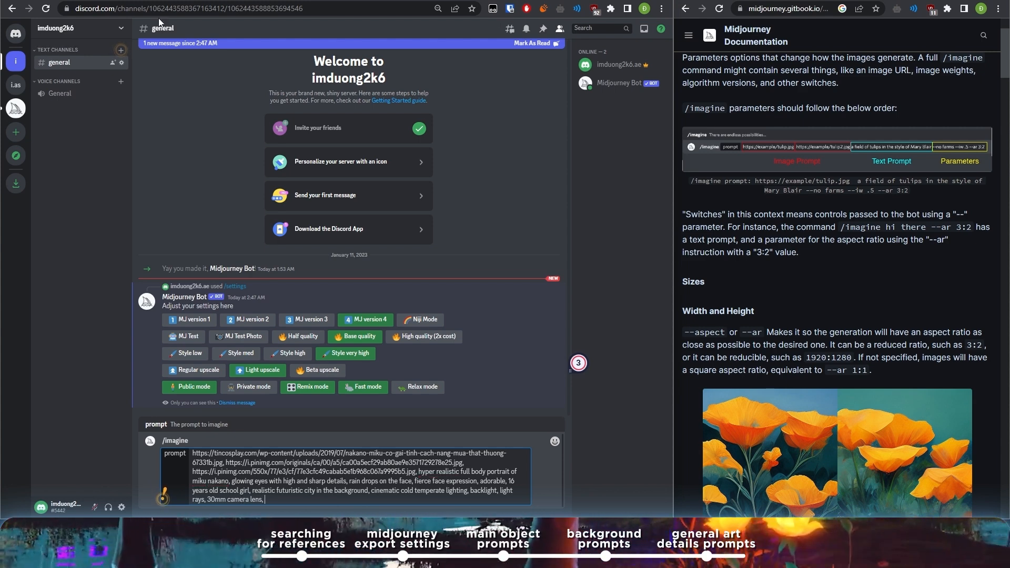
# Step: Search Google for "unreal engine arts" as a rendering style reference for the prompt
pyautogui.hotkey('ctrl', 't')
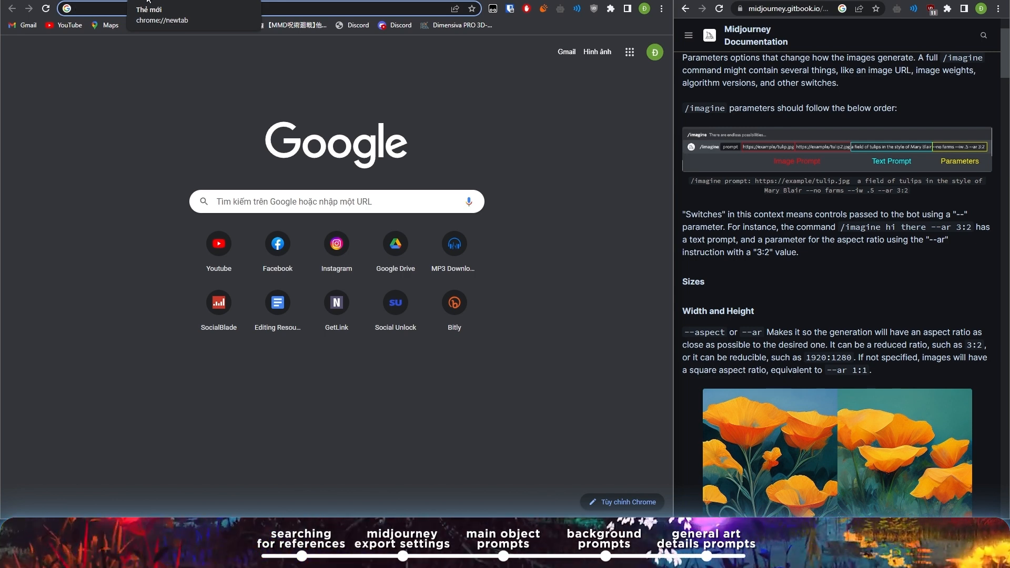
pyautogui.write('unreal')
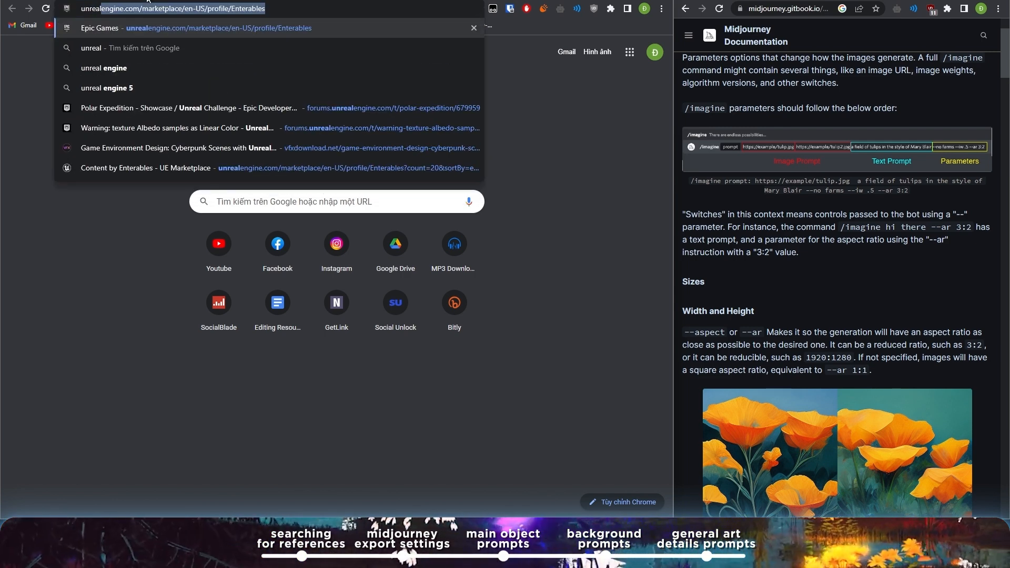
pyautogui.write(' engine arts')
pyautogui.press('Return')
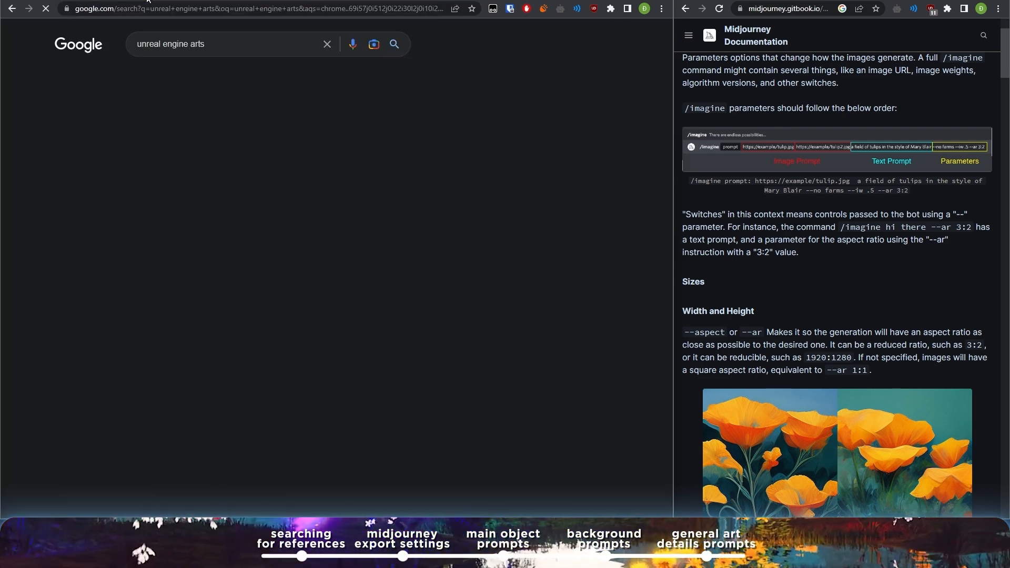
pyautogui.click(97, 75)
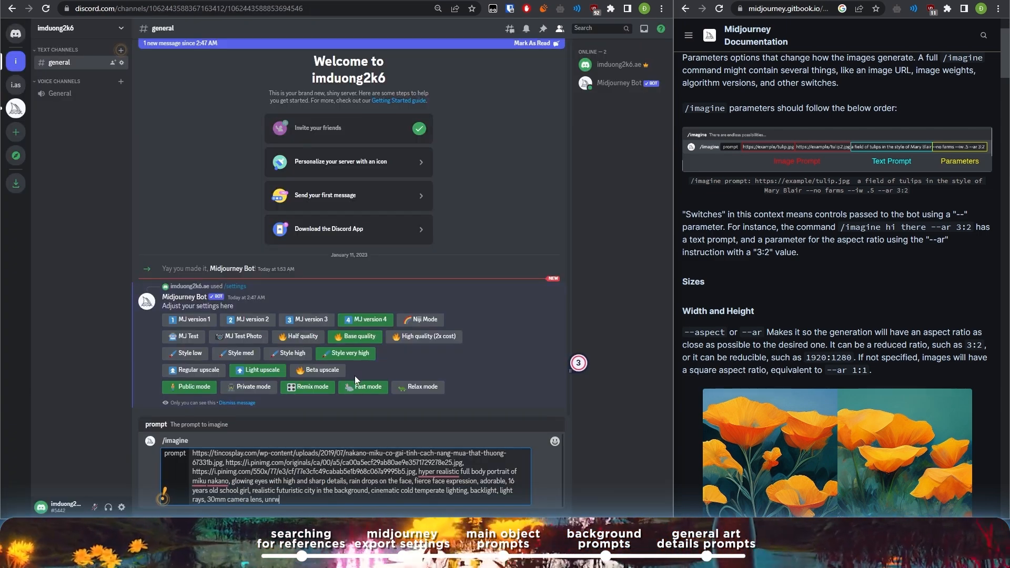
# Step: Append "unreal engine, rendered in octane, very detailed, cinematic, 3d rendered art, 8k photo realistic, photography, ray tracing, real life details" to the prompt
pyautogui.press('BackSpace')
pyautogui.write('eal engine, rendered in octane, very detailed, cinema')
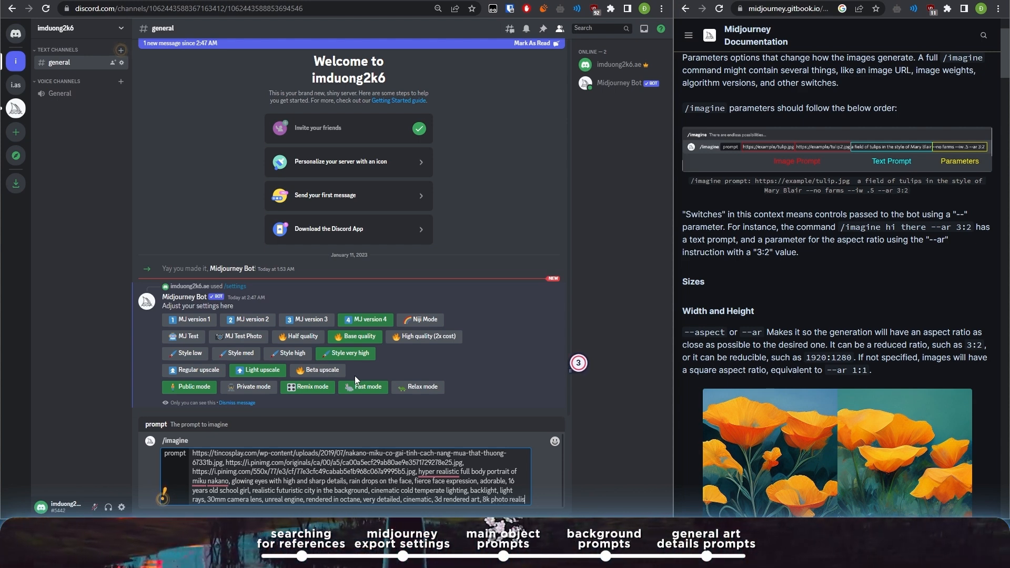
pyautogui.write('tic,')
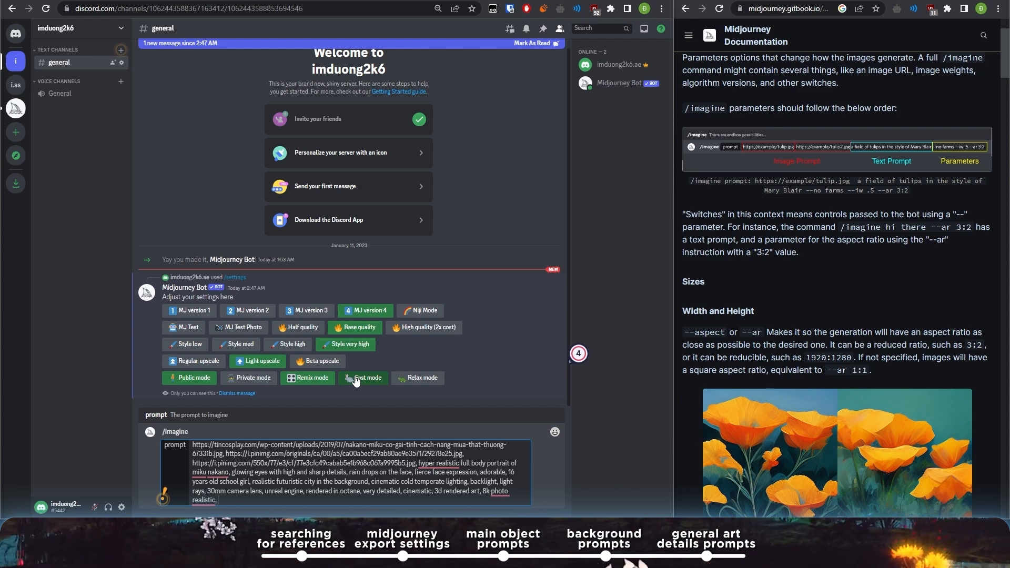
pyautogui.moveTo(204, 500)
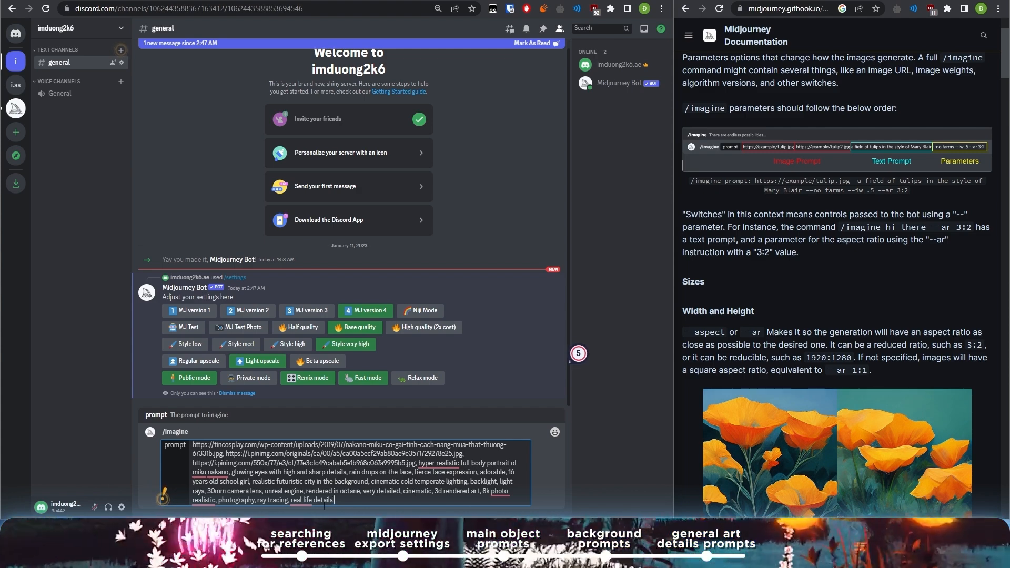
# Step: Consult the width and height section of the Midjourney documentation and add the aspect ratio parameter "--ar 3:2" to the prompt
pyautogui.scroll(2, 753, 258)
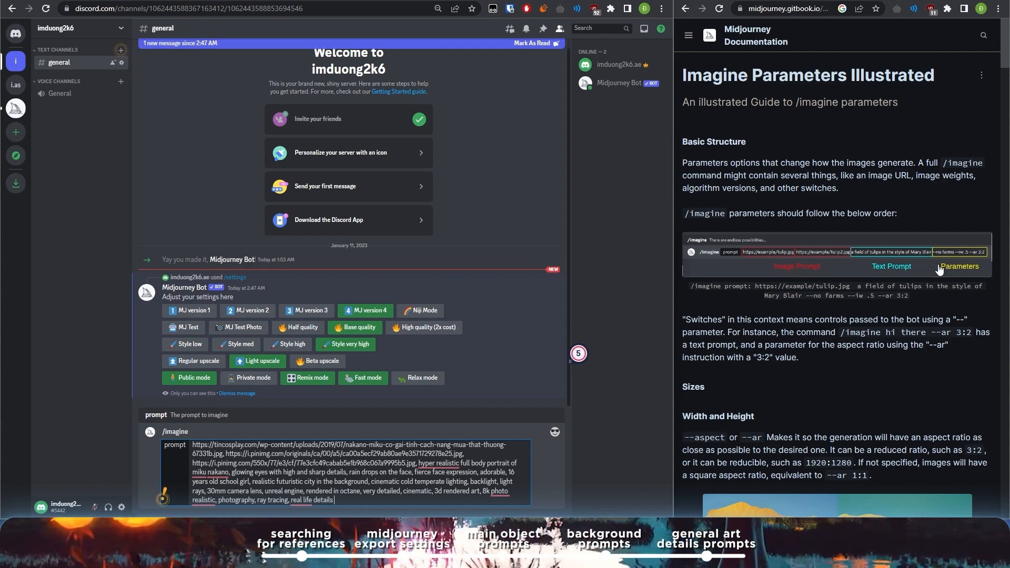
pyautogui.scroll(-5, 876, 351)
pyautogui.scroll(-3, 837, 216)
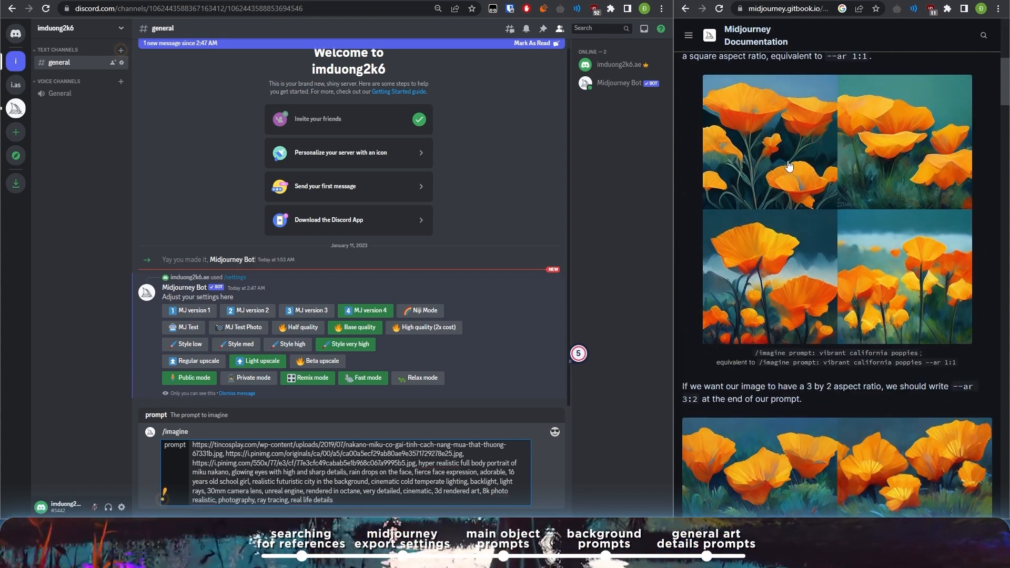
pyautogui.scroll(2, 719, 118)
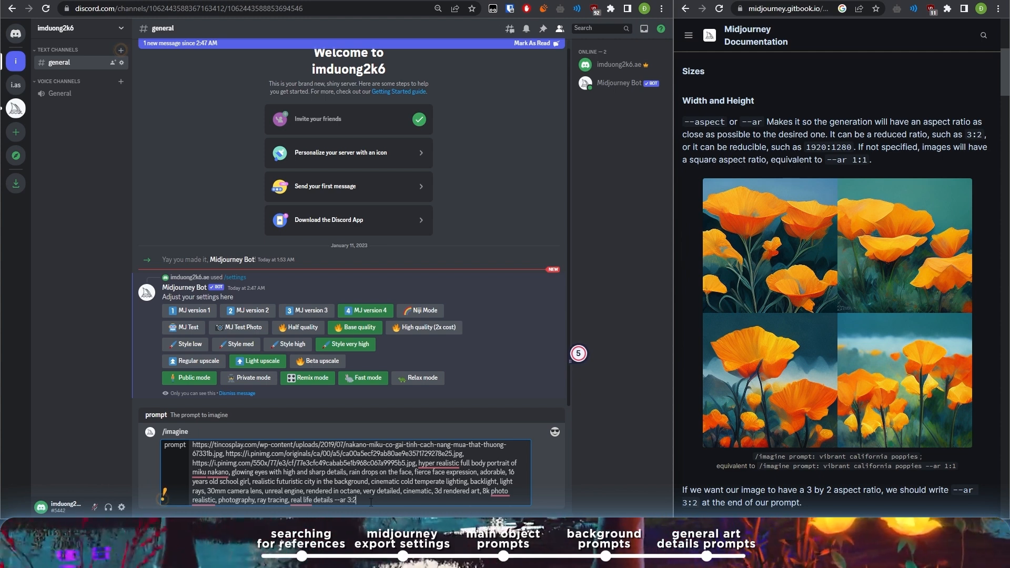
pyautogui.moveTo(851, 161); pyautogui.dragTo(863, 160)
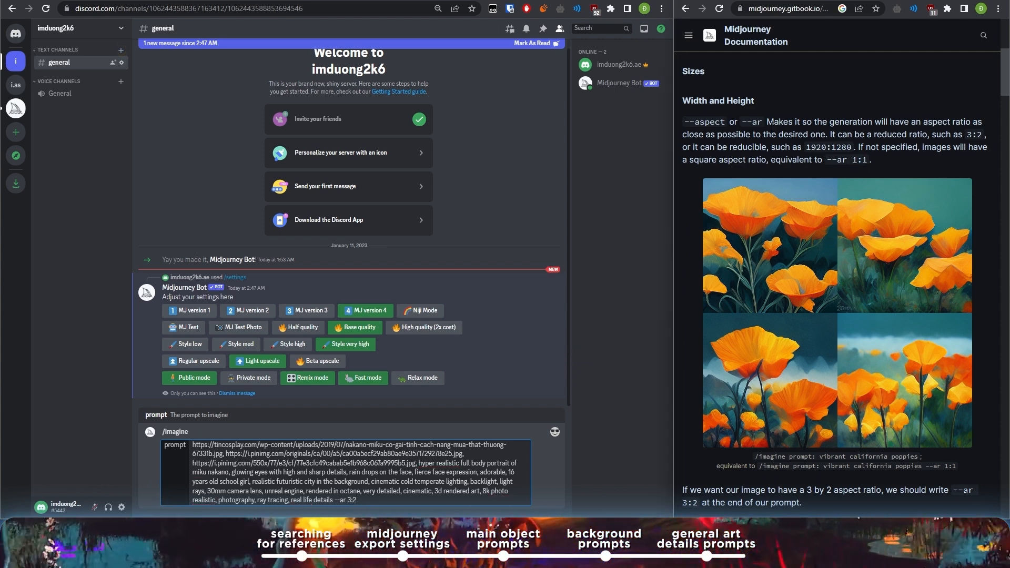
pyautogui.moveTo(811, 147); pyautogui.dragTo(852, 148)
pyautogui.click(818, 147)
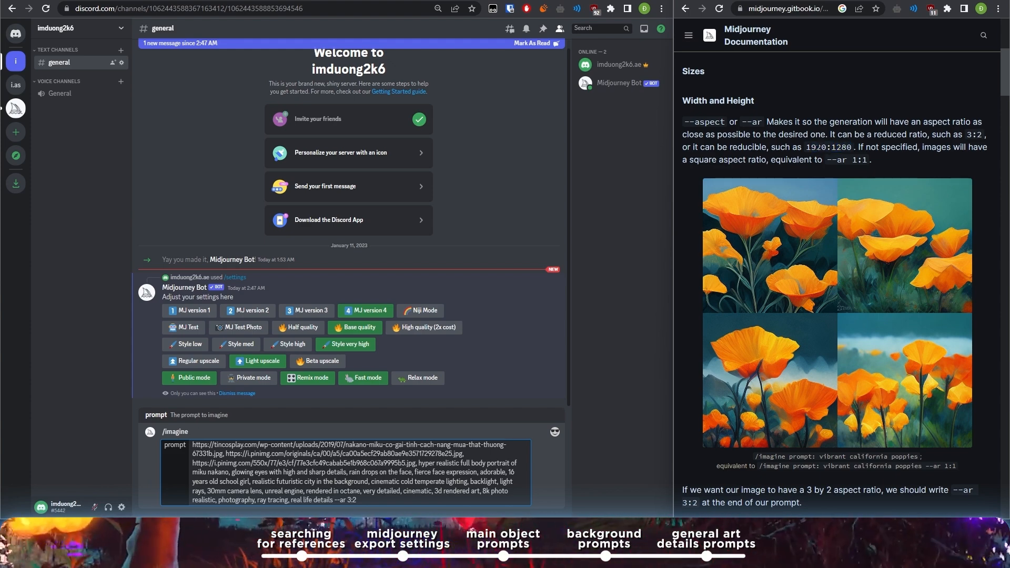
pyautogui.click(822, 148)
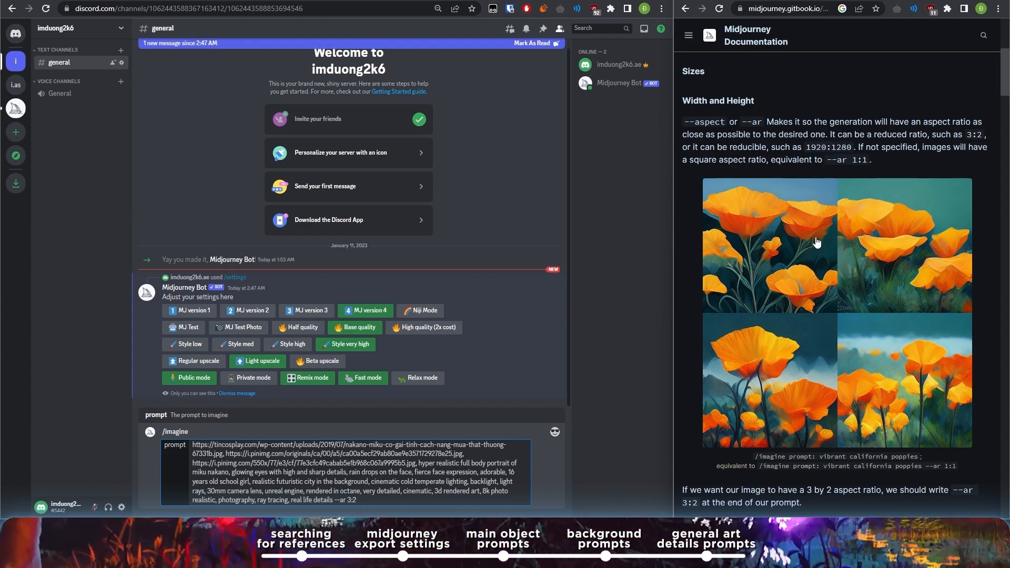
# Step: Read through the algorithm modifiers in the documentation and add the version parameter "--v 4" after the aspect ratio in the prompt
pyautogui.scroll(-10, 811, 245)
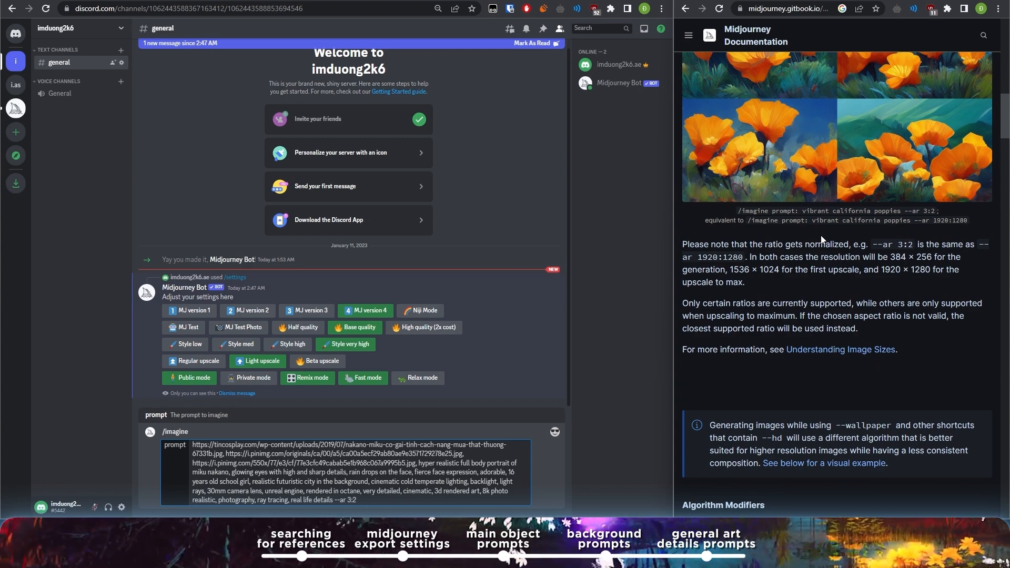
pyautogui.scroll(-6, 836, 284)
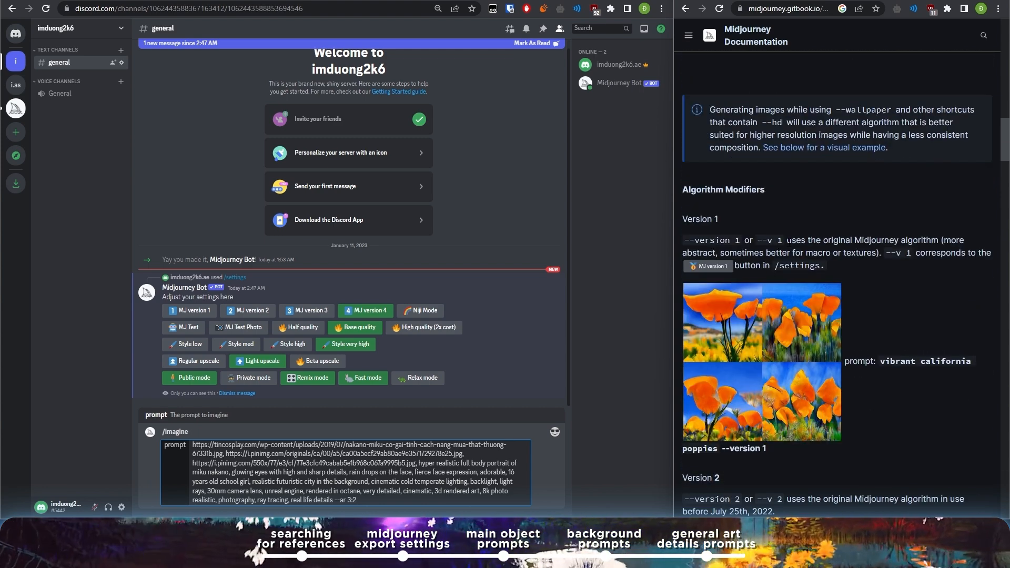
pyautogui.scroll(-2, 789, 247)
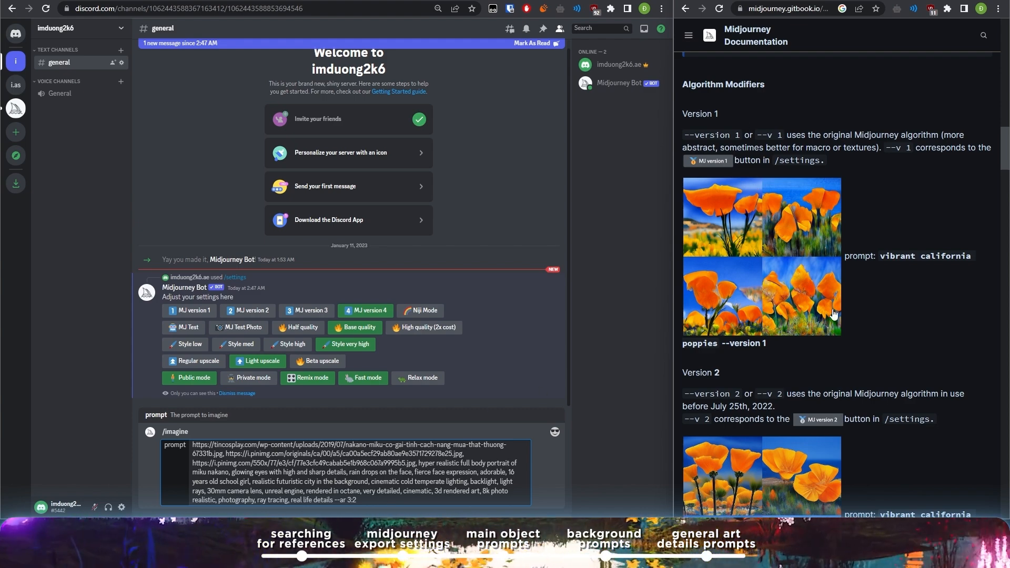
pyautogui.scroll(-4, 833, 322)
pyautogui.scroll(-8, 789, 237)
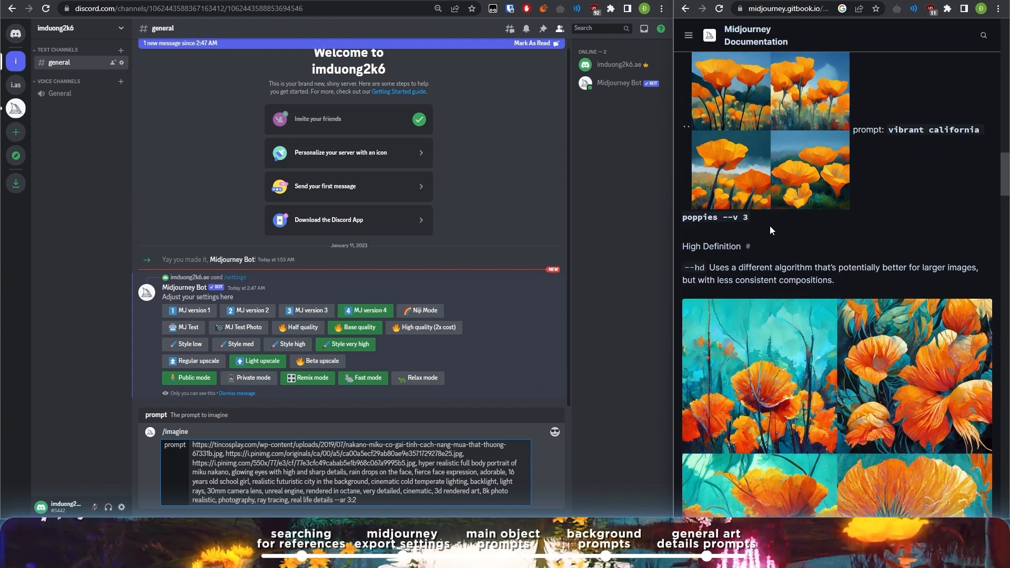
pyautogui.scroll(-4, 770, 237)
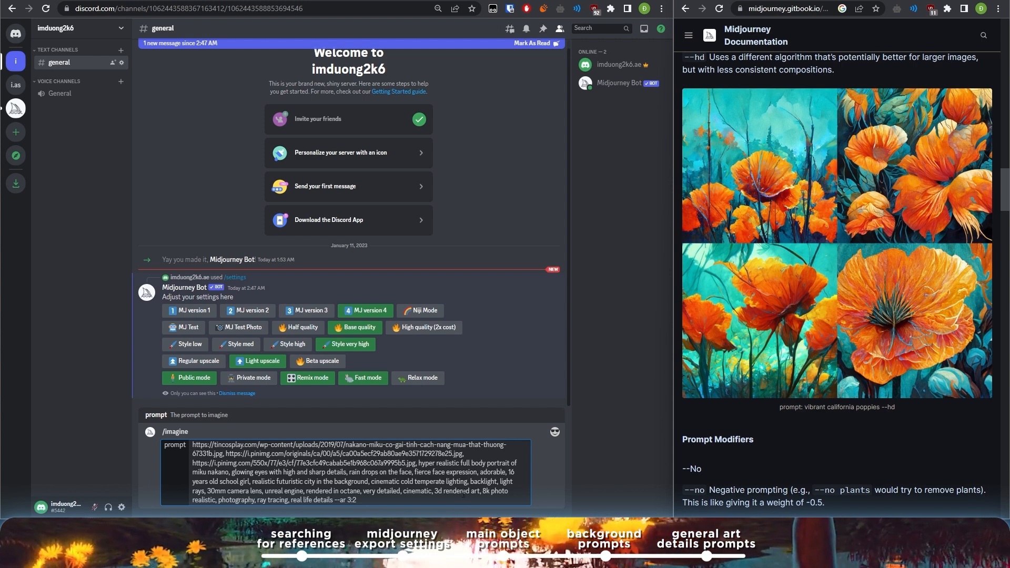
pyautogui.click(380, 500)
pyautogui.write('--v 4')
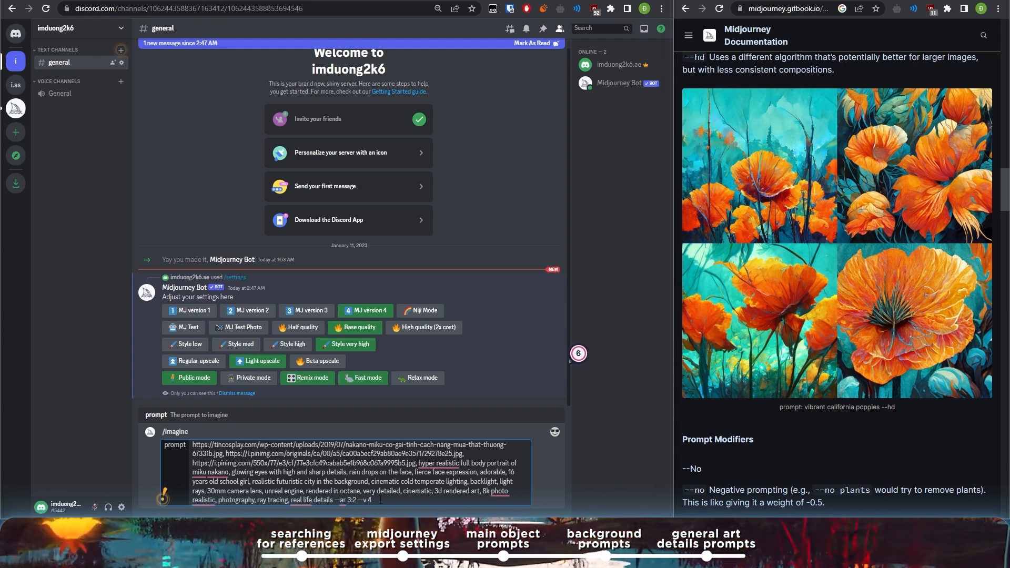
# Step: Review the prompt and detail modifiers in the documentation and add the light upscaler parameter "--uplight" to the prompt
pyautogui.scroll(-6, 702, 387)
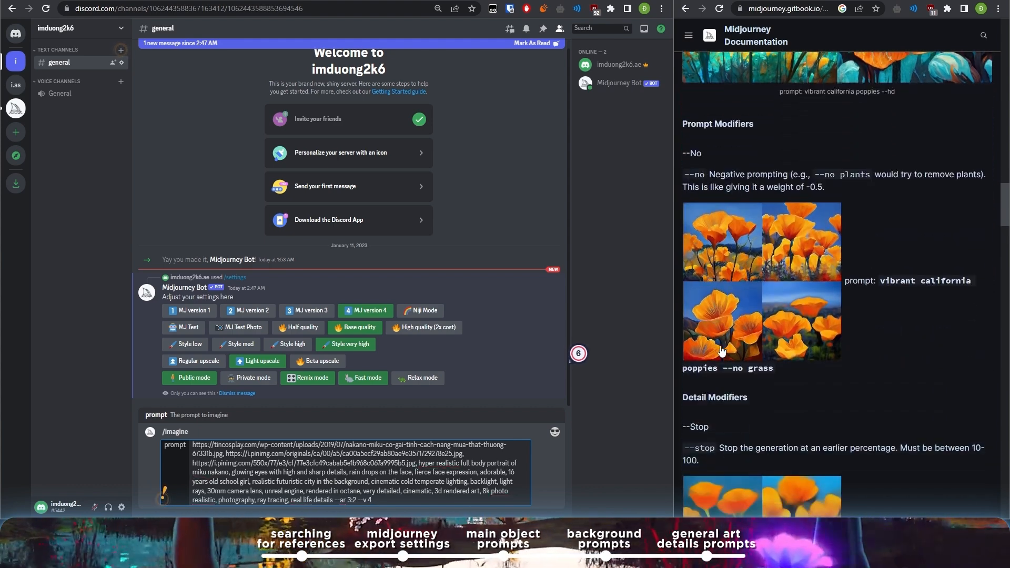
pyautogui.moveTo(682, 124); pyautogui.dragTo(731, 126)
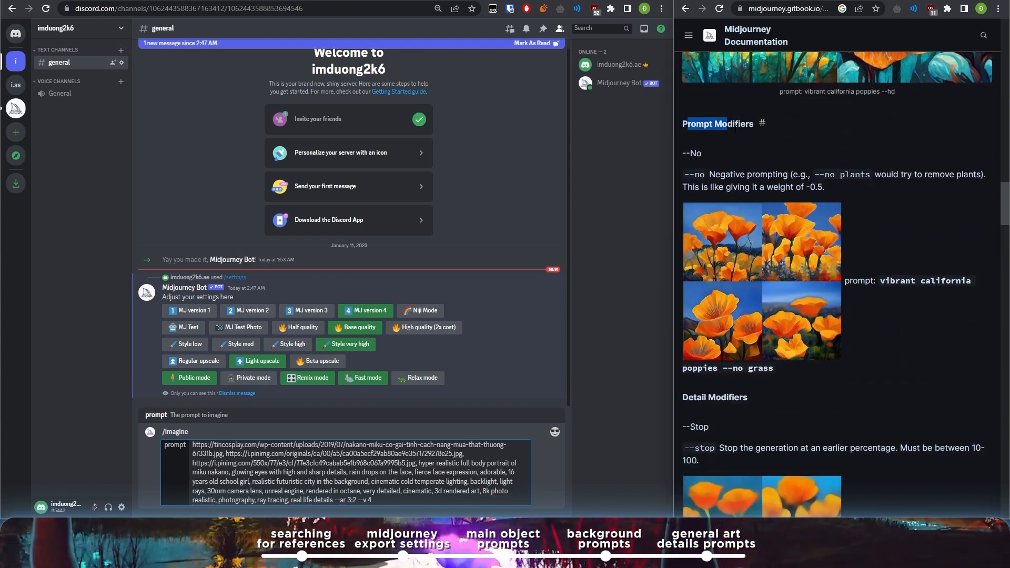
pyautogui.click(736, 134)
pyautogui.scroll(-8, 882, 312)
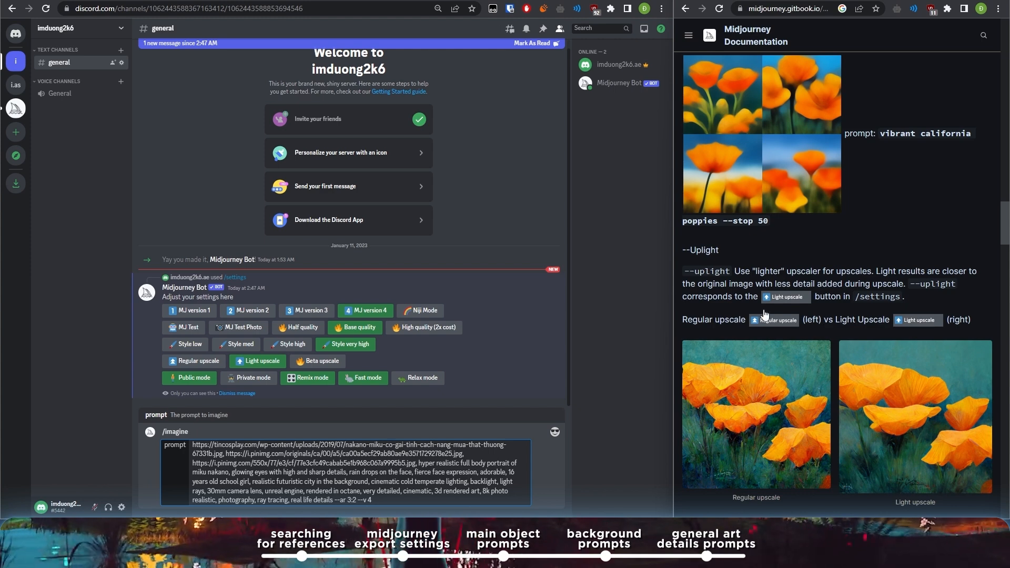
pyautogui.scroll(-2, 852, 235)
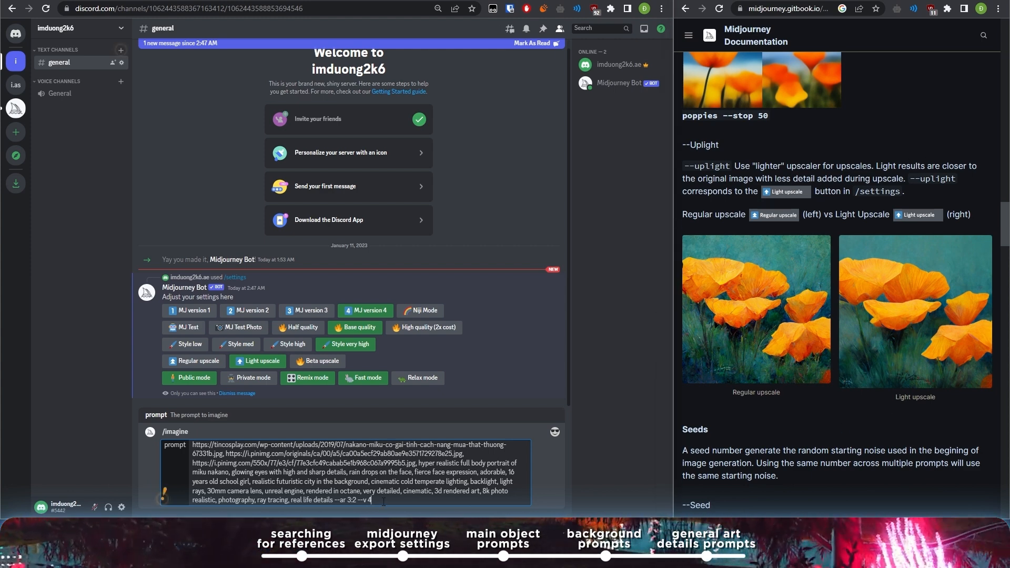
pyautogui.click(384, 501)
pyautogui.write('--uplight')
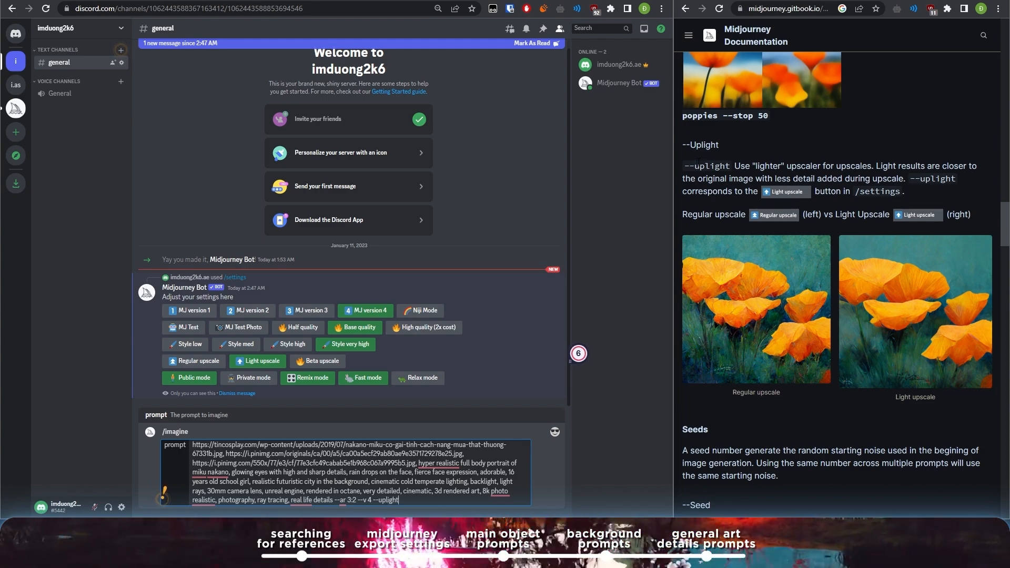
# Step: Read the stylize section of the documentation and add "--stylize 1000" to the end of the prompt
pyautogui.scroll(-5, 849, 297)
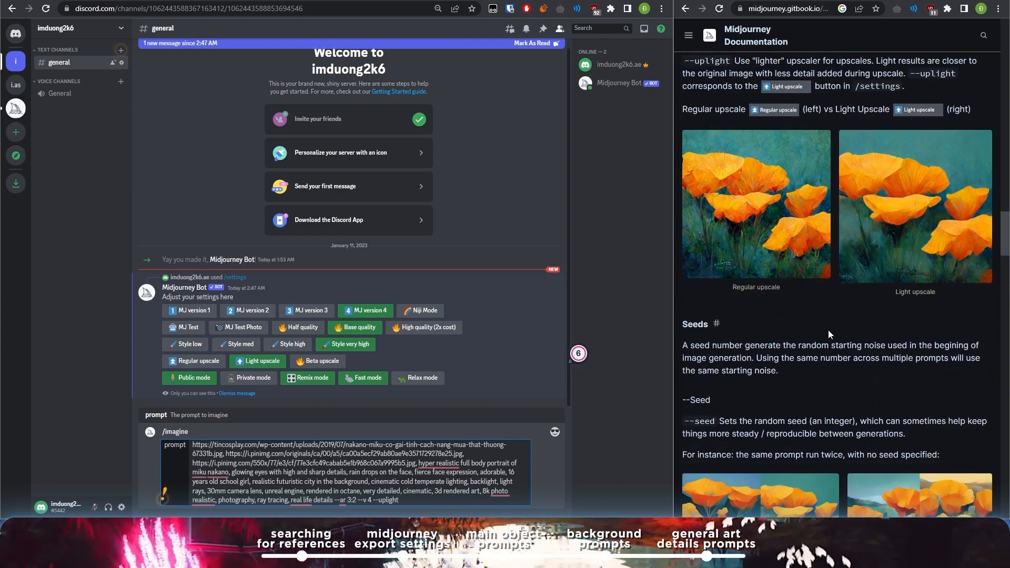
pyautogui.scroll(-14, 797, 345)
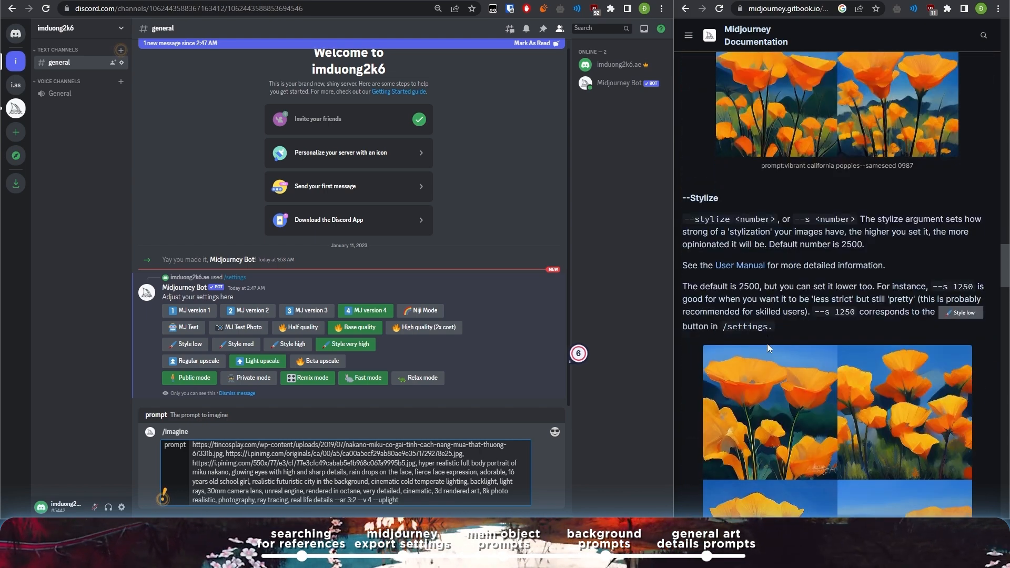
pyautogui.scroll(-4, 775, 407)
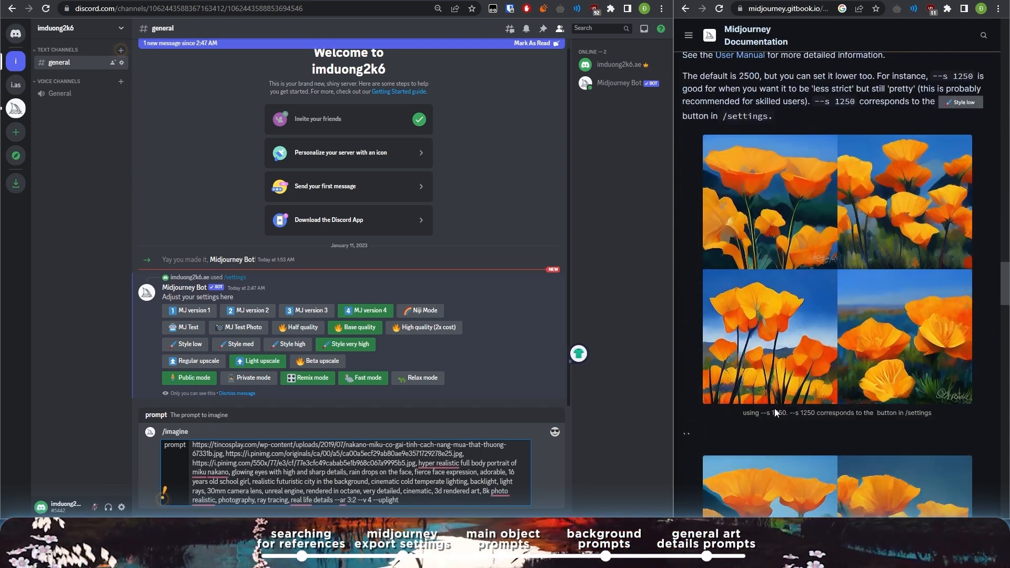
pyautogui.scroll(2, 838, 366)
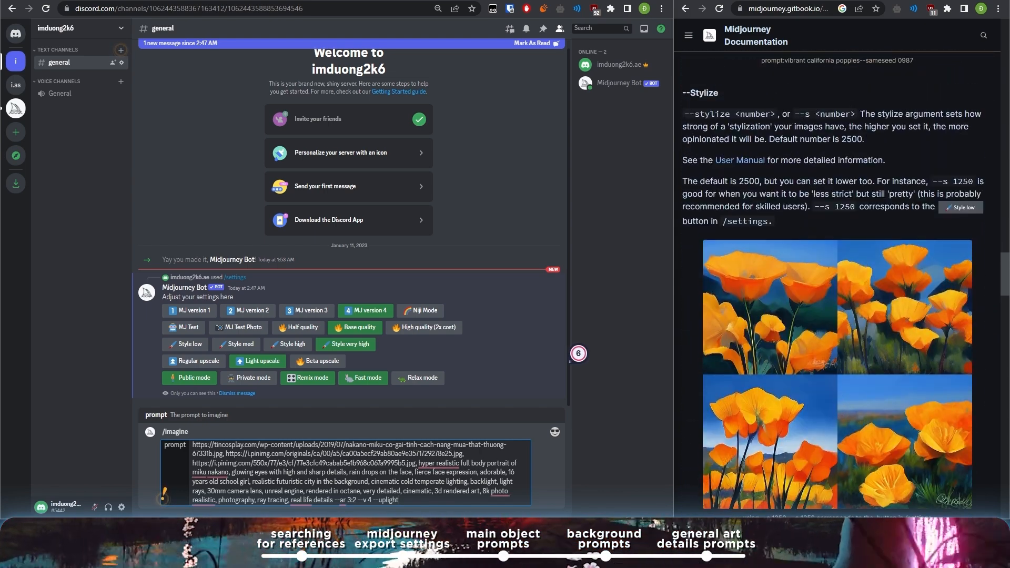
pyautogui.moveTo(861, 114); pyautogui.dragTo(863, 139)
pyautogui.click(888, 134)
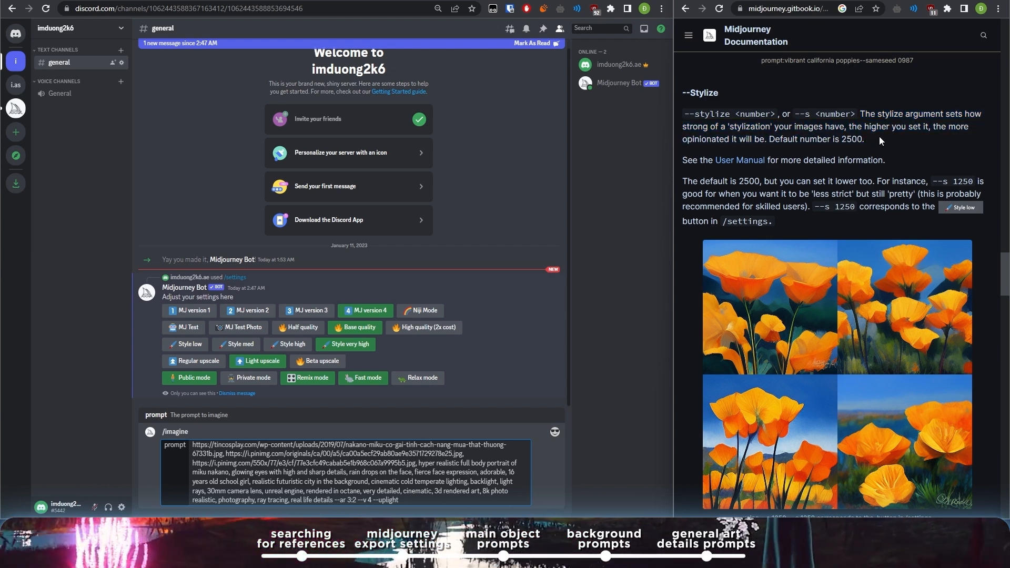
pyautogui.moveTo(707, 139); pyautogui.dragTo(831, 148)
pyautogui.click(860, 143)
pyautogui.click(431, 498)
pyautogui.scroll(-4, 751, 370)
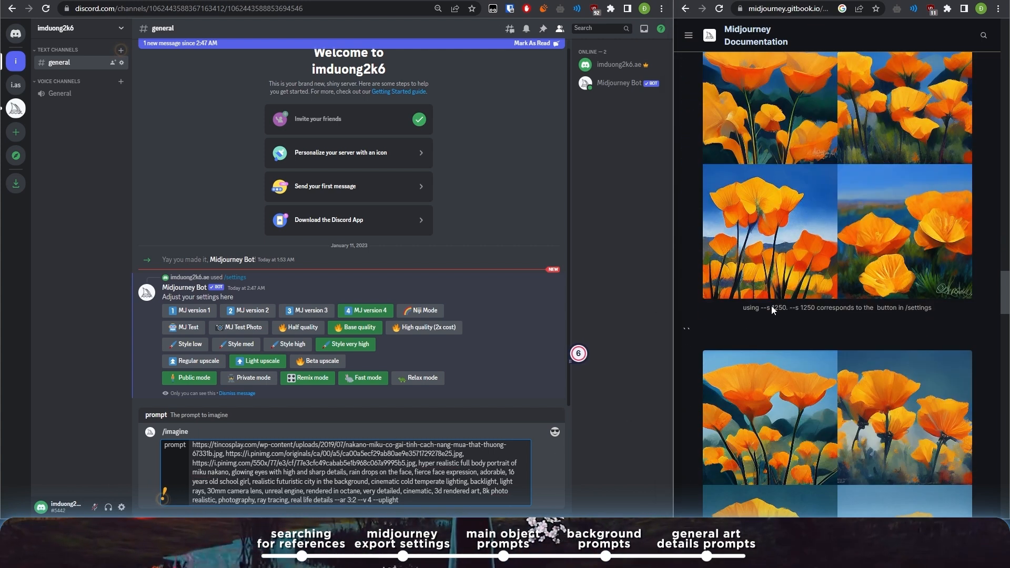
pyautogui.scroll(2, 809, 306)
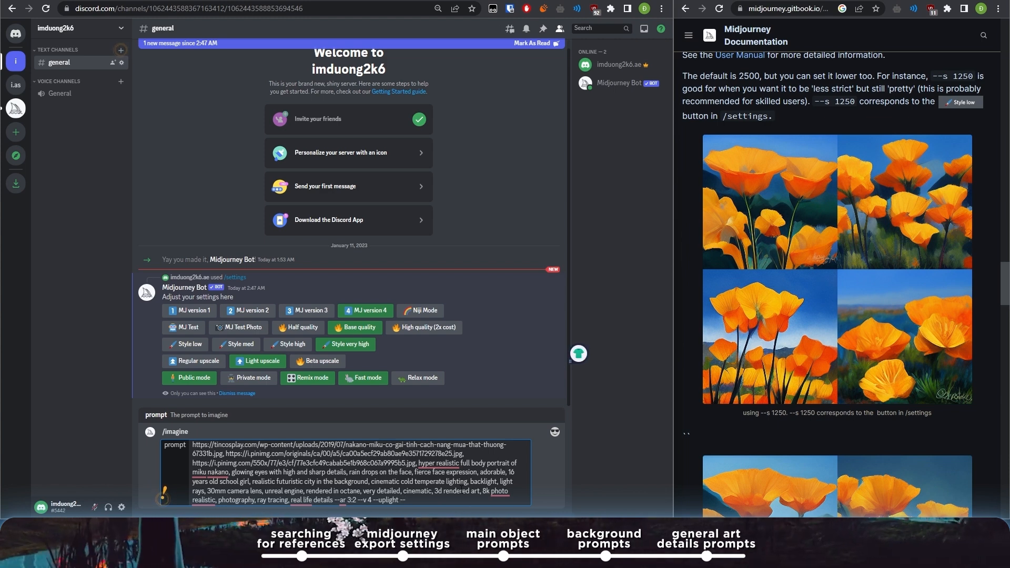
pyautogui.write('--styl')
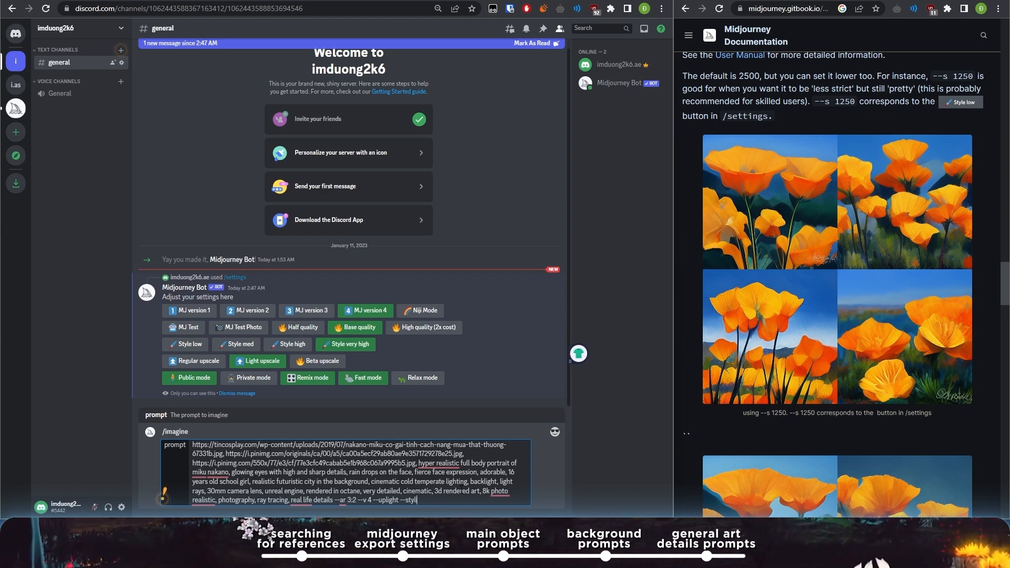
pyautogui.write('ize 1000')
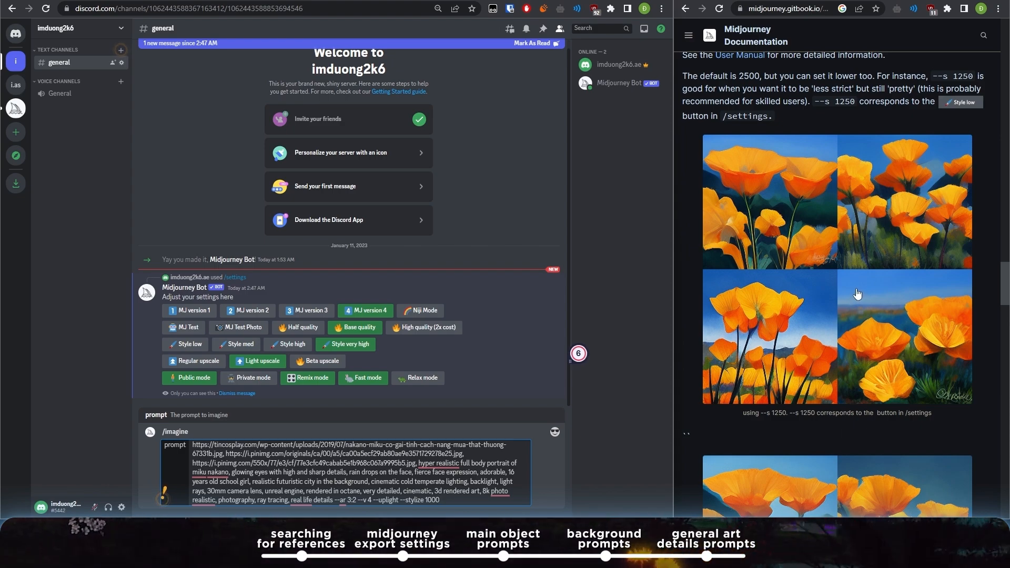
# Step: Read the quality section of the documentation and add the quality parameter "--q 5" after "--stylize 1000" in the prompt
pyautogui.scroll(-10, 852, 293)
pyautogui.scroll(5, 709, 220)
pyautogui.scroll(-10, 728, 161)
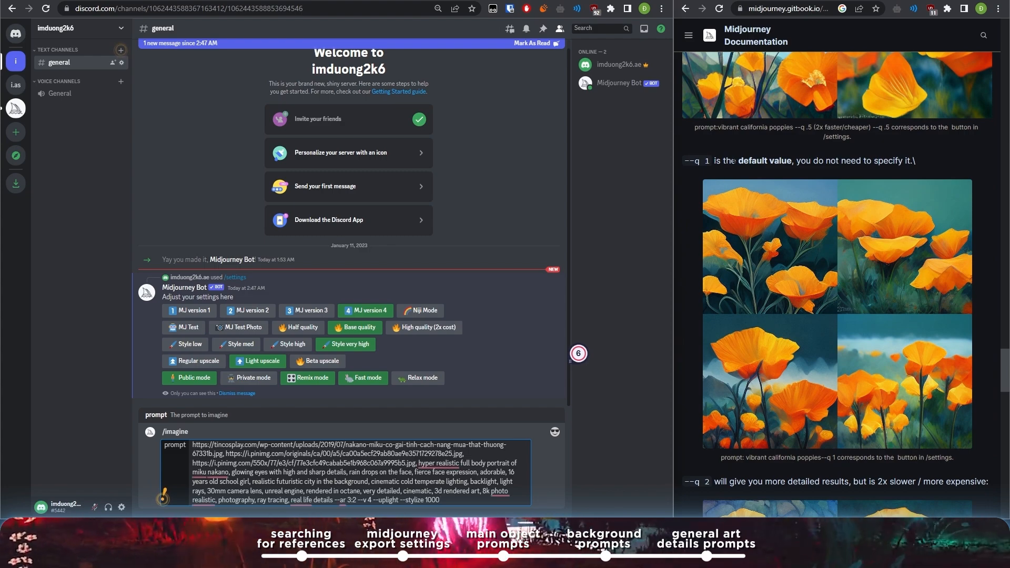
pyautogui.scroll(-10, 755, 178)
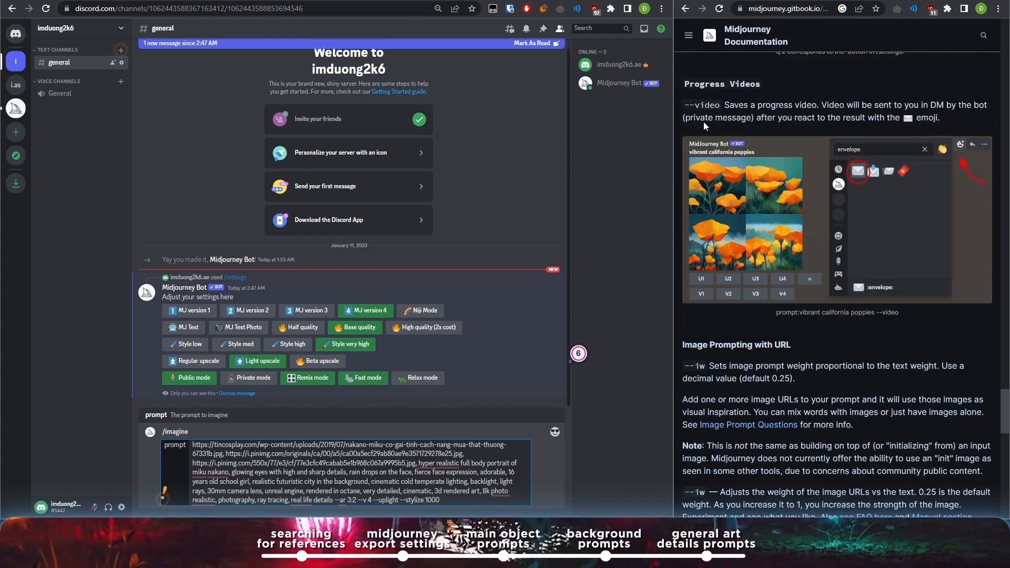
pyautogui.scroll(10, 842, 174)
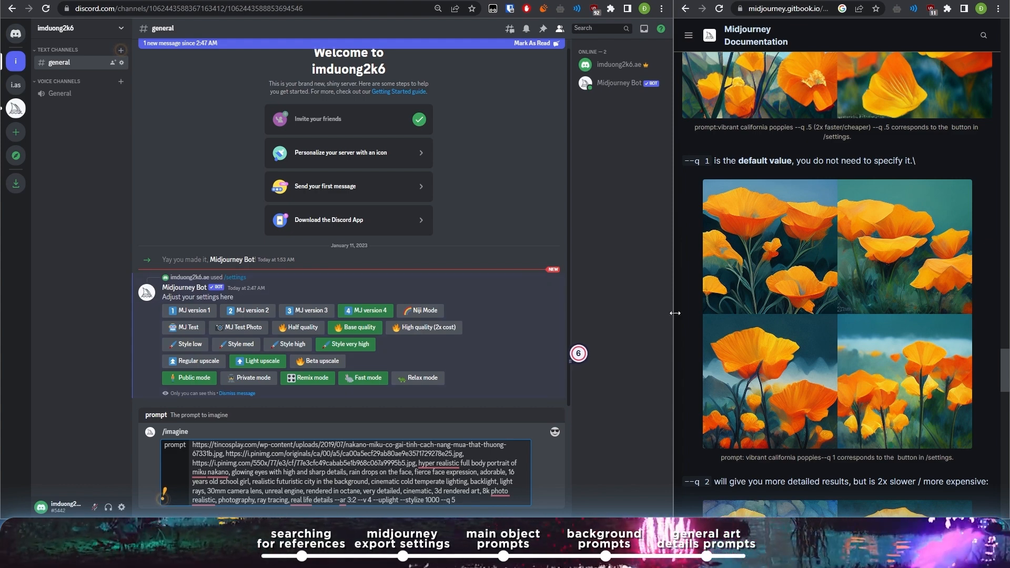
# Step: Review the remaining documentation down to the settings section, add "--s 750" to the end of the prompt and submit it
pyautogui.scroll(-10, 773, 283)
pyautogui.scroll(-20, 774, 283)
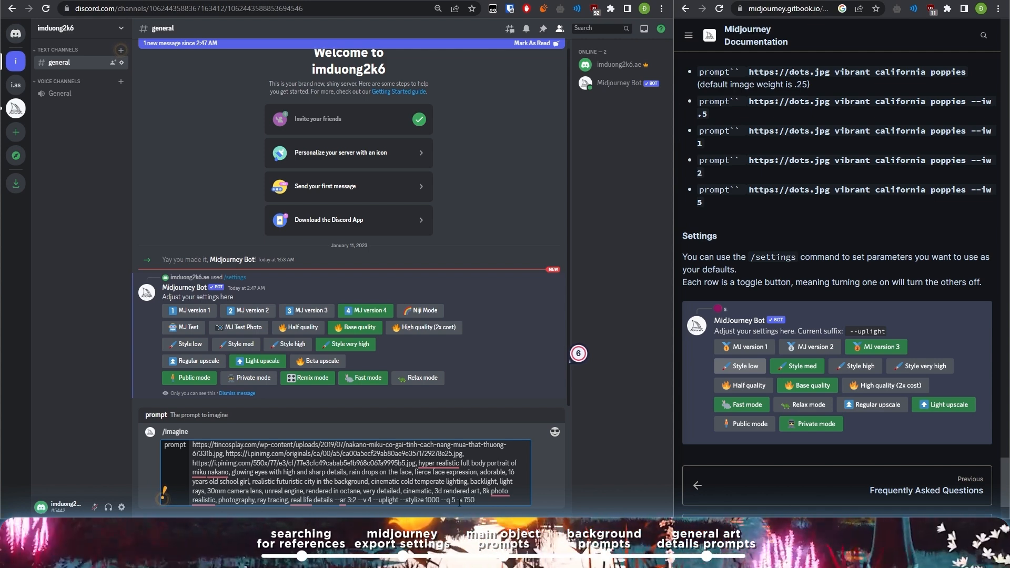
pyautogui.press('Return')
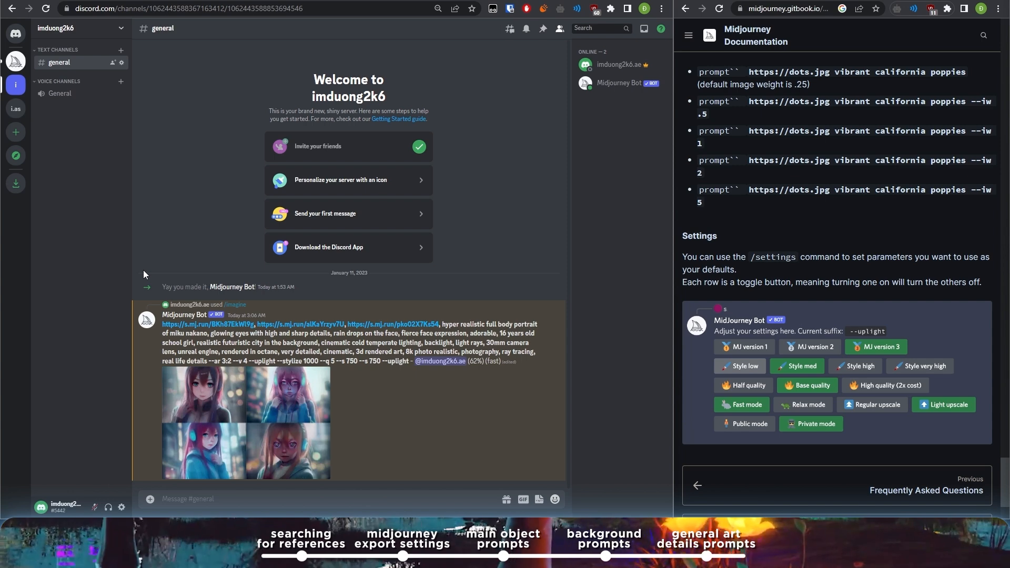
# Step: Inspect the generated four-image grid at enlarged size, both during rendering and once it is complete, and close the preview
pyautogui.click(196, 375)
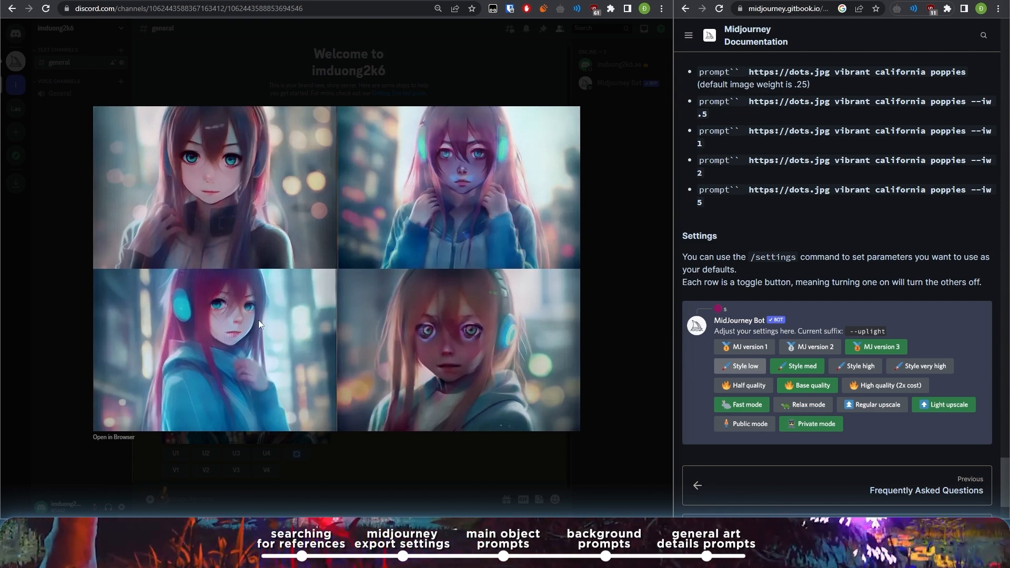
pyautogui.click(325, 473)
pyautogui.click(226, 343)
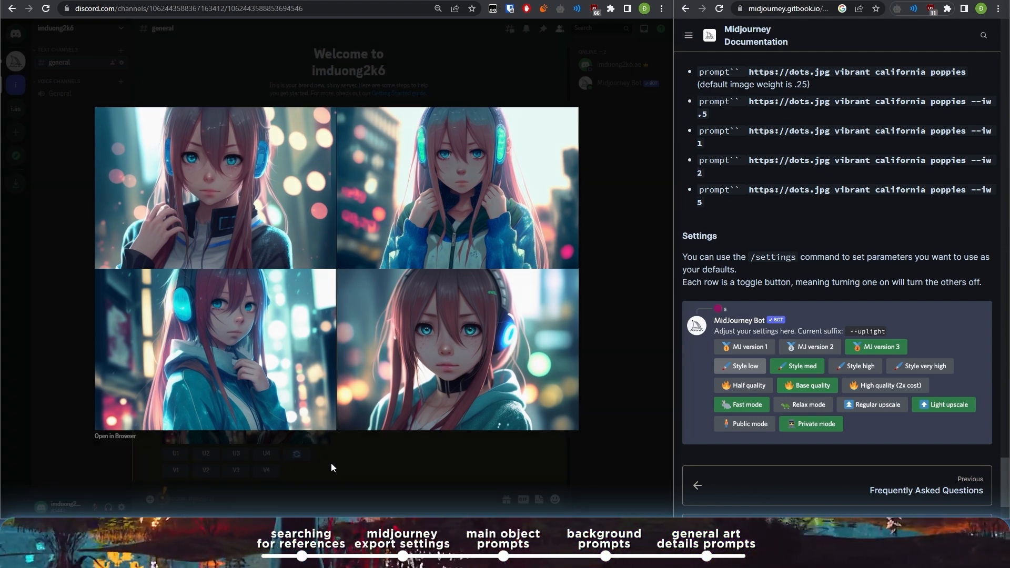
pyautogui.click(331, 463)
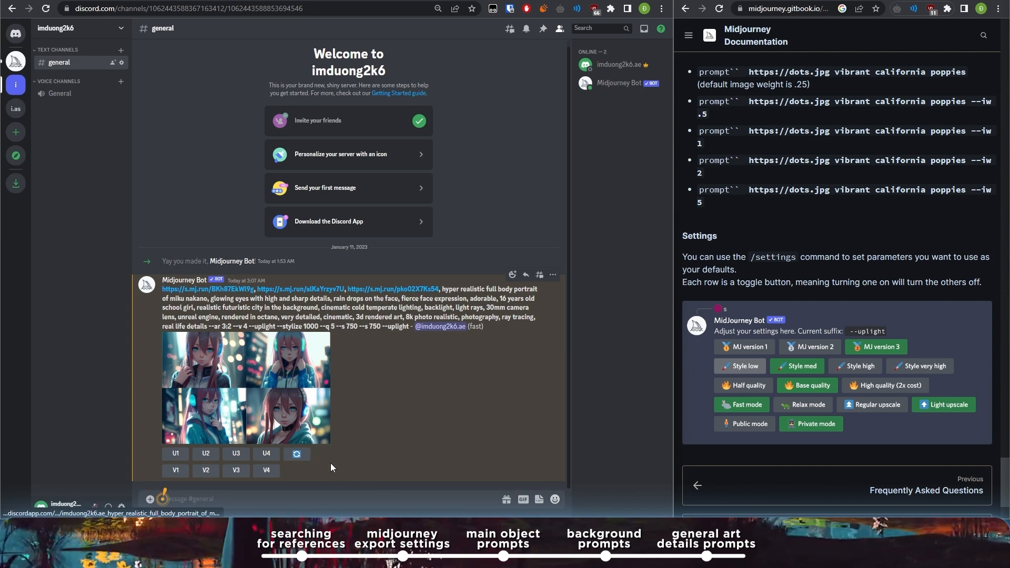
# Step: Try to upscale the second image of the generated grid
pyautogui.click(208, 458)
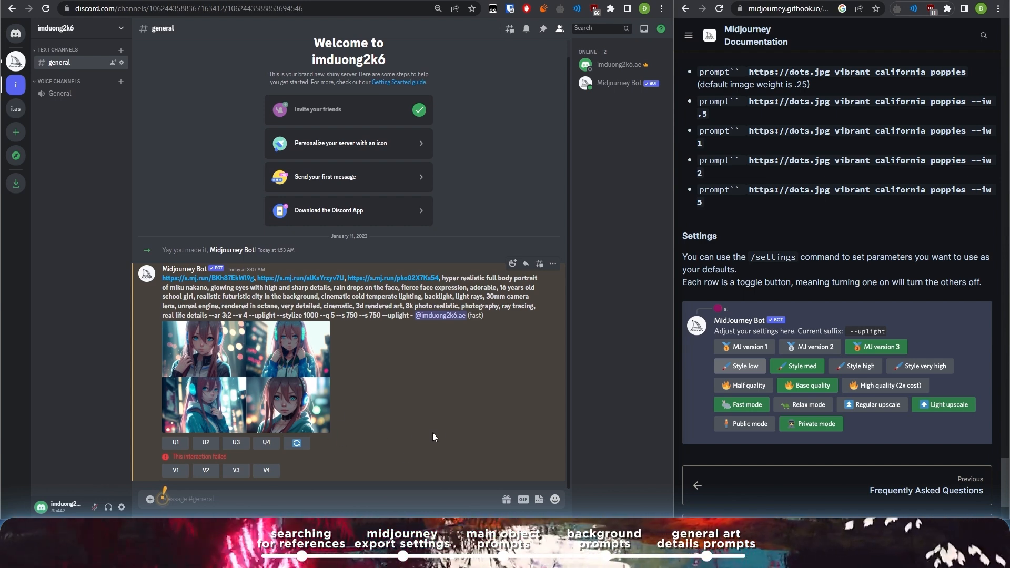
pyautogui.tripleClick(176, 457)
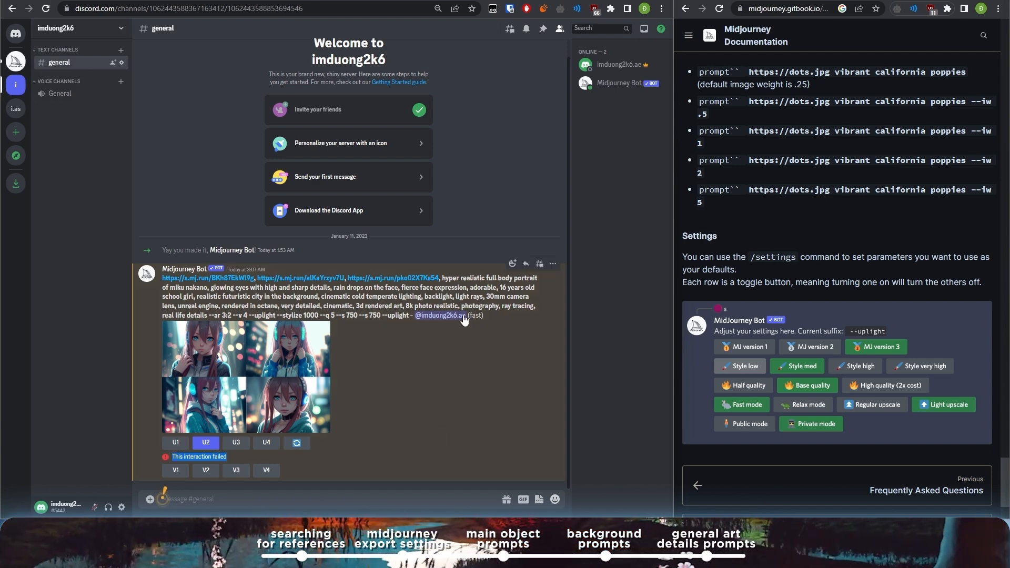
pyautogui.moveTo(442, 279); pyautogui.dragTo(485, 278)
pyautogui.click(478, 283)
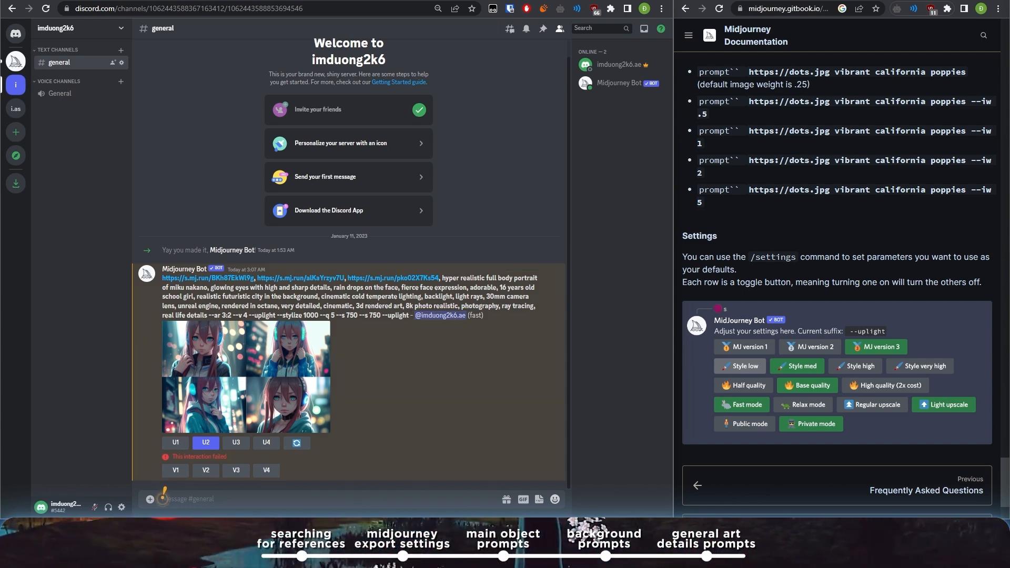
# Step: Try to submit a new /imagine prompt with the three s.mj.run reference links and the "hyper full body portrait" wording
pyautogui.click(238, 502)
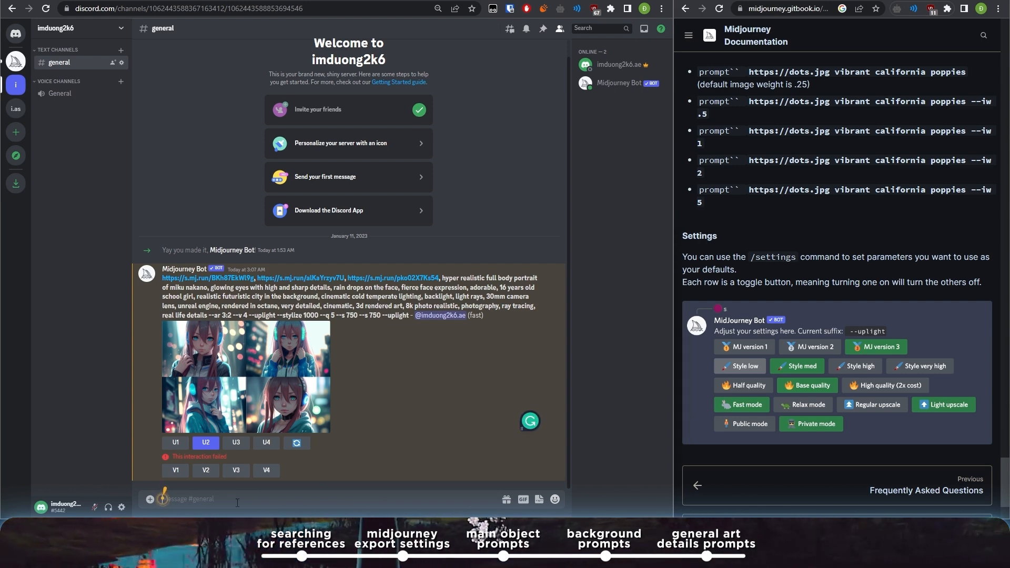
pyautogui.write('/')
pyautogui.press('Tab')
pyautogui.write('https://s.mj.run/BKh87EkWl9g, https://s.mj.run/alKaYrzyv7U, https://s.mj.run/pko02X7Ks54, hyper  full body portrait of miku nakano, glowing eyes with high and sharp details, rain drops on the face, fierce face expression, adorable, 16 years old school girl,  futuristic city in the background, cinematic cold temperate lighting, backlight, light rays, 30mm camera lens, unreal engine, rendered in octane, very , cinematic, 3d rendered art, 8k photo , photography, ray tracing, real life details --ar 3:2 --v 4 --uplight --stylize 1000 --q 5 --s 750 --s 750 --uplight')
pyautogui.press('Return')
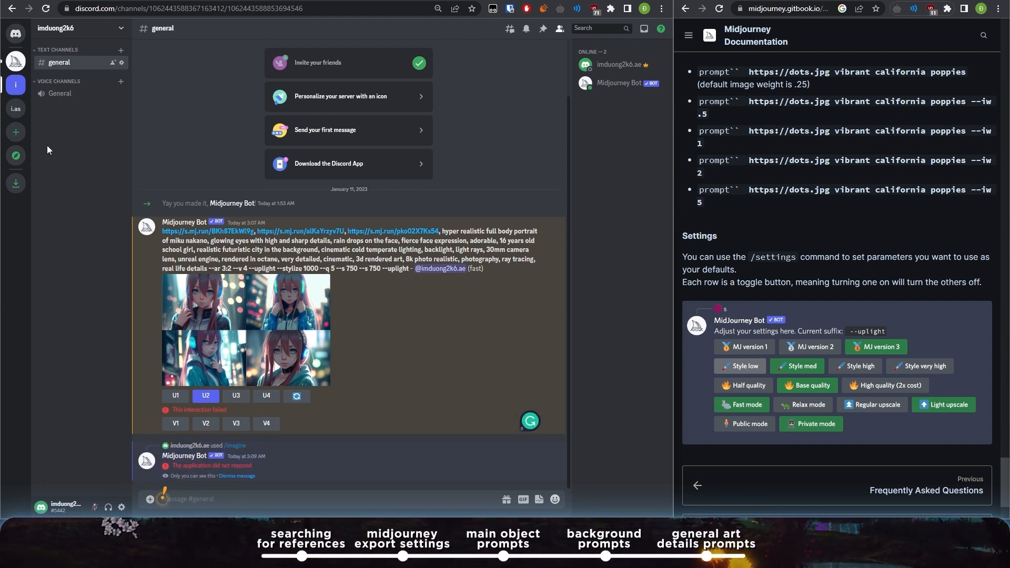
# Step: Visit the Midjourney server, return to the personal server's general channel and dismiss the bot's error message
pyautogui.click(17, 71)
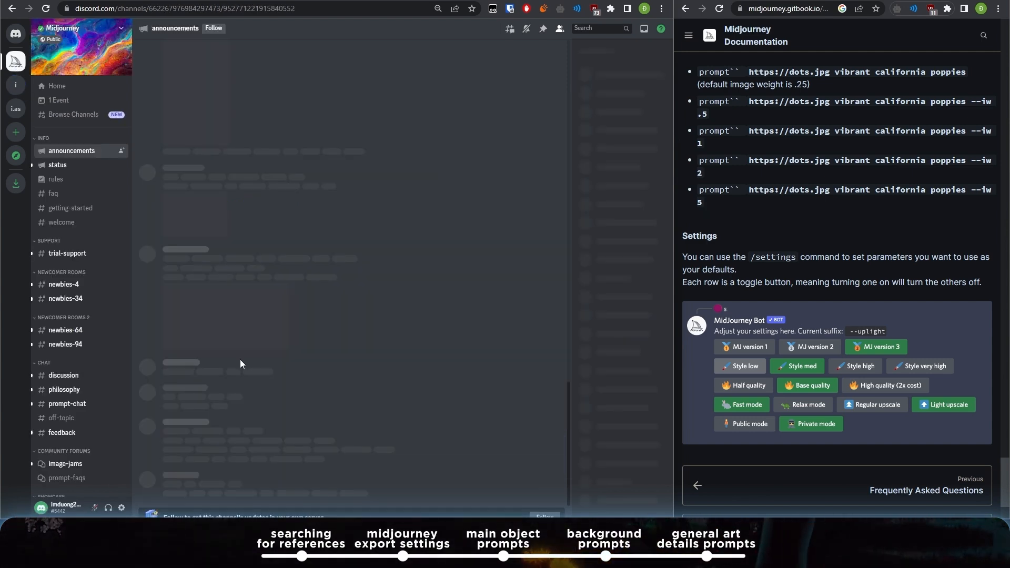
pyautogui.click(16, 86)
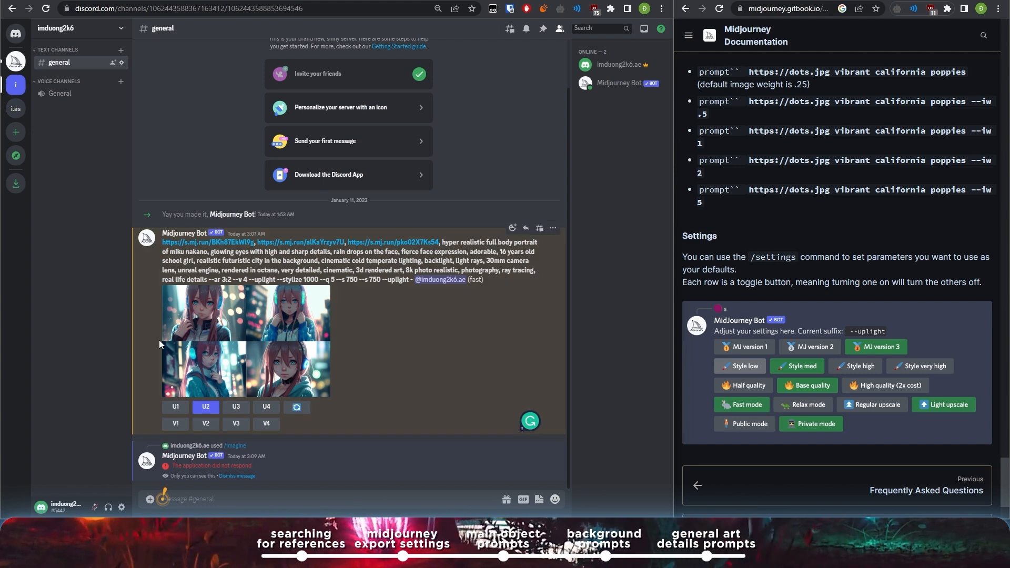
pyautogui.click(238, 477)
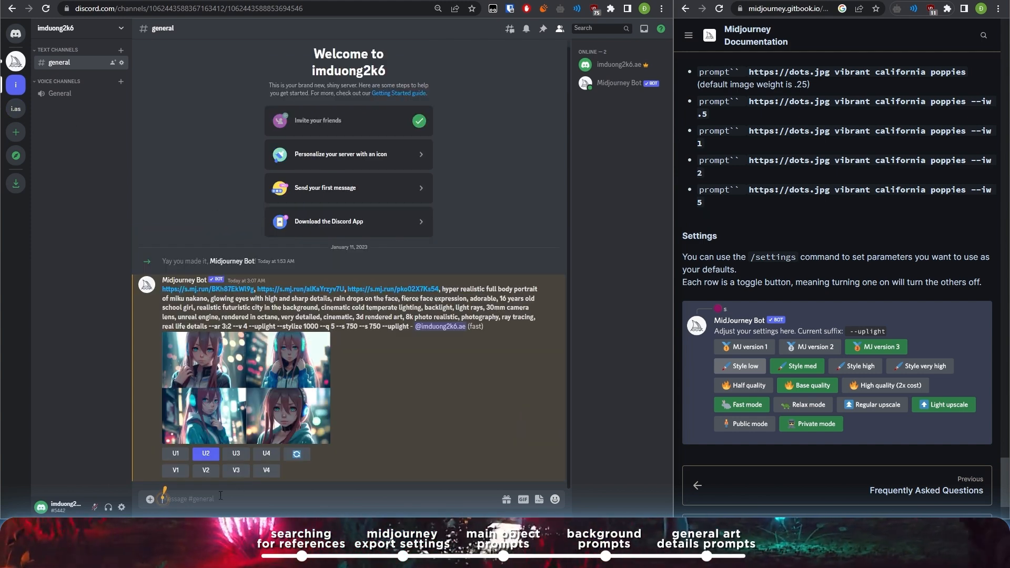
# Step: Submit an /imagine prompt with the three s.mj.run reference links, the "hyper full body portrait" description and the same parameters
pyautogui.write('/ima')
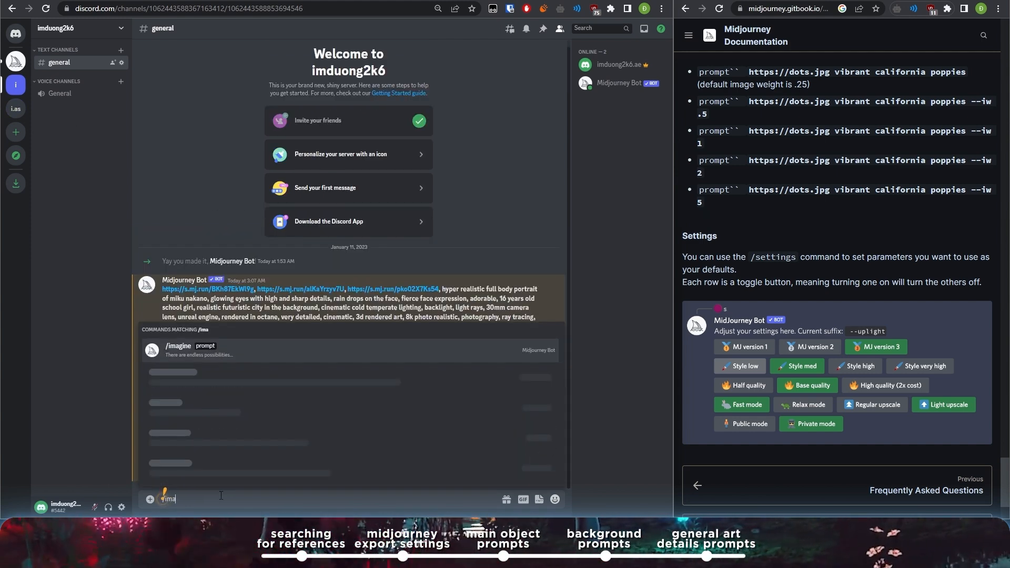
pyautogui.press('Tab')
pyautogui.write('https://s.mj.run/BKh87EkWl9g, https://s.mj.run/alKaYrzyv7U, https://s.mj.run/pko02X7Ks54, hyper  full body portrait of miku nakano, glowing eyes with high and sharp details, rain drops on the face, fierce face expression, adorable, 16 years old school girl,  futuristic city in the background, cinematic cold temperate lighting, backlight, light rays, 30mm camera lens, unreal engine, rendered in octane, very , cinematic, 3d rendered art, 8k photo , photography, ray tracing, real life details --ar 3:2 --v 4 --uplight --stylize 1000 --q 5 --s 750 --s 750 --uplight')
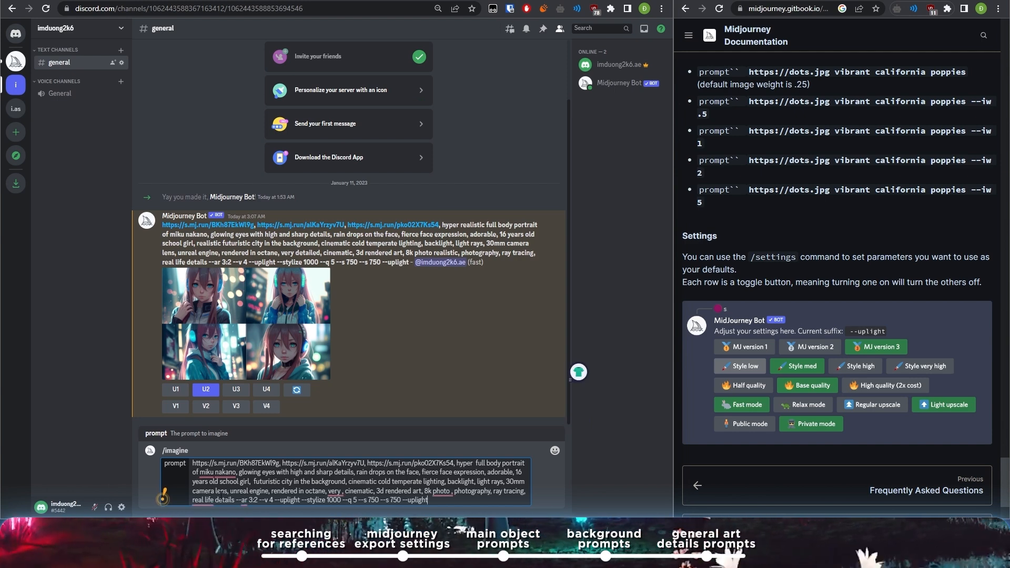
pyautogui.press('Return')
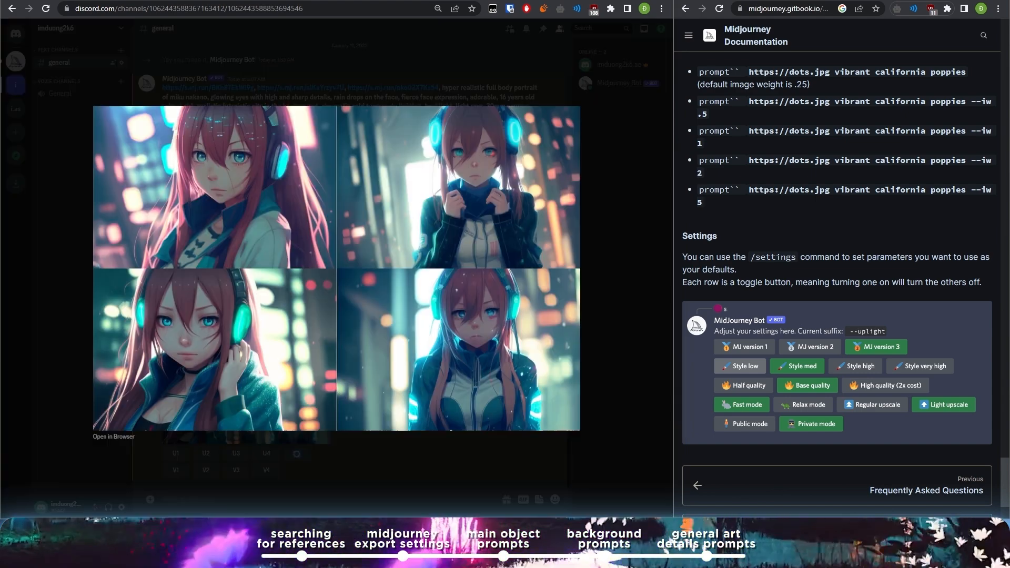
# Step: Inspect the second prompt's four-image grid at enlarged size and close the preview
pyautogui.click(638, 256)
pyautogui.click(281, 368)
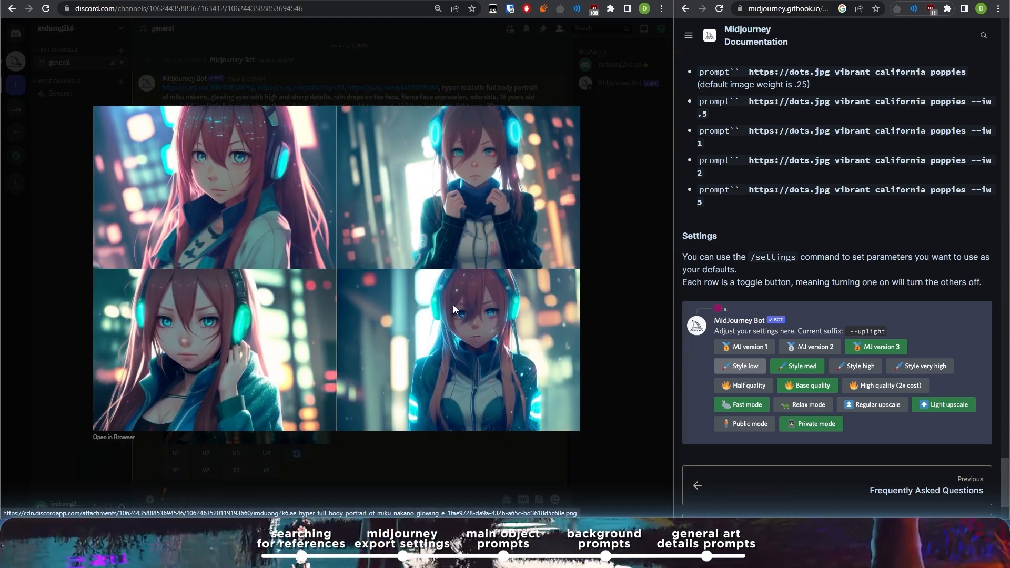
pyautogui.click(329, 488)
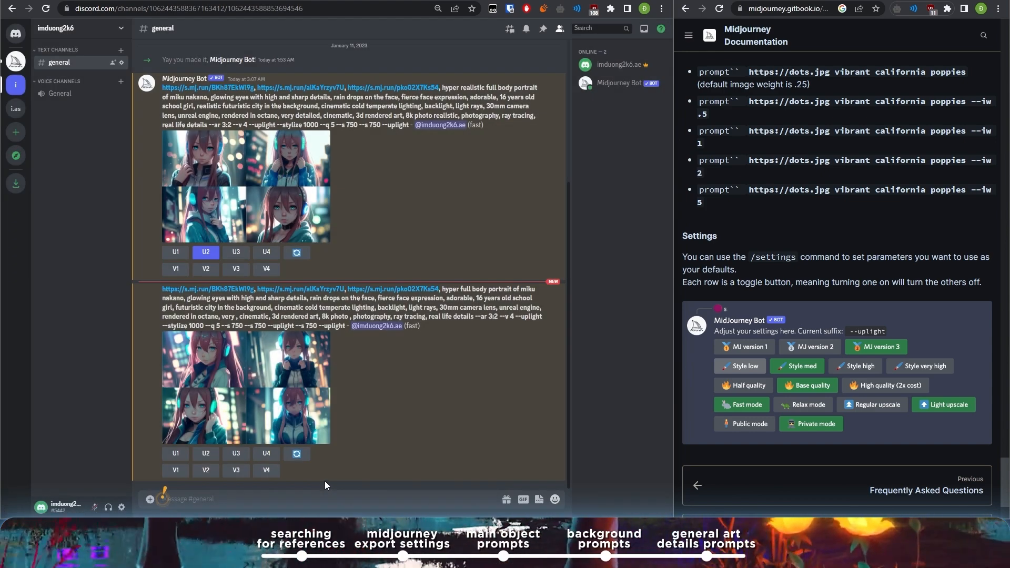
# Step: Request upscales of the second and fourth images from the first generated grid
pyautogui.click(206, 254)
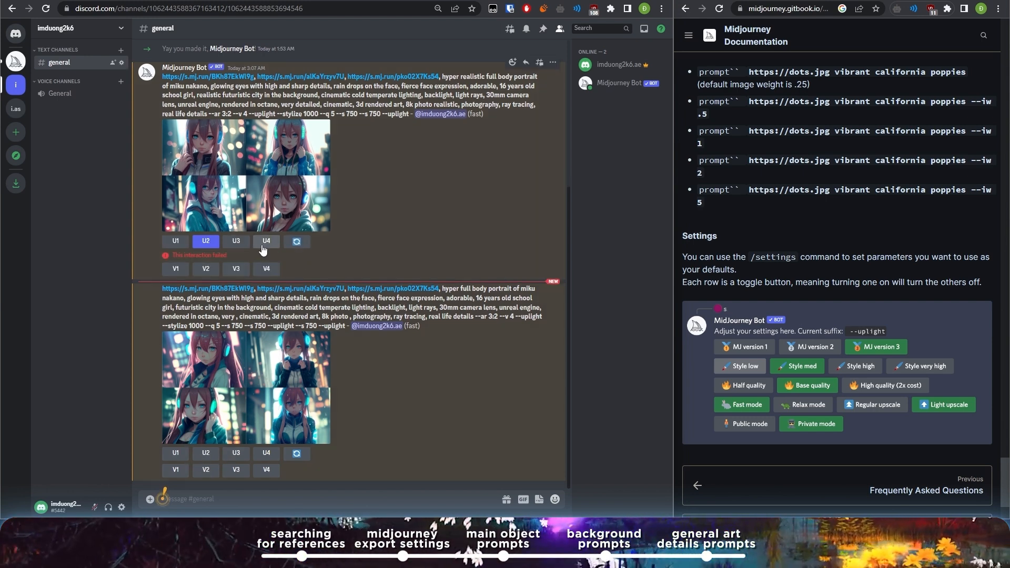
pyautogui.scroll(2, 409, 228)
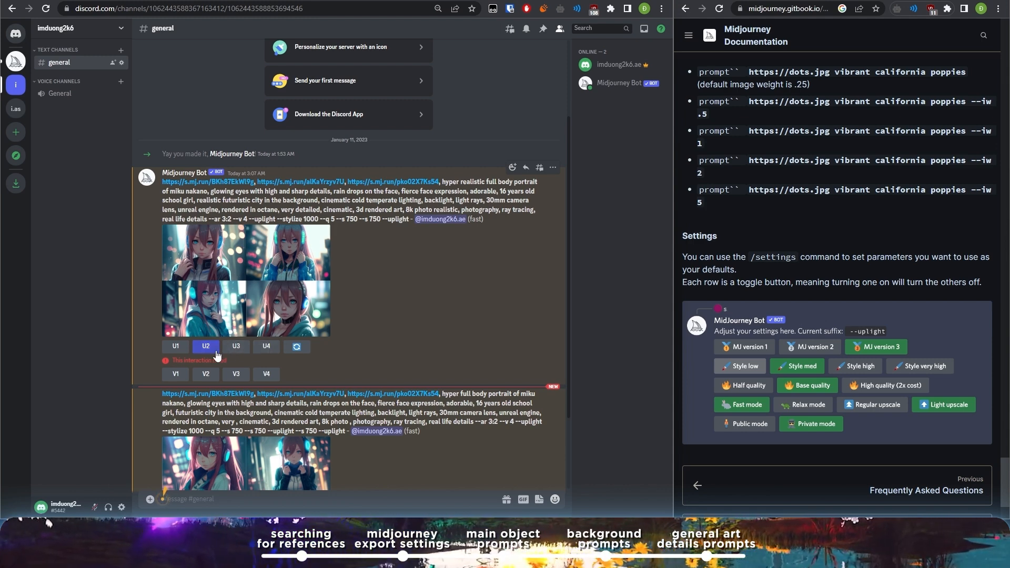
pyautogui.click(268, 348)
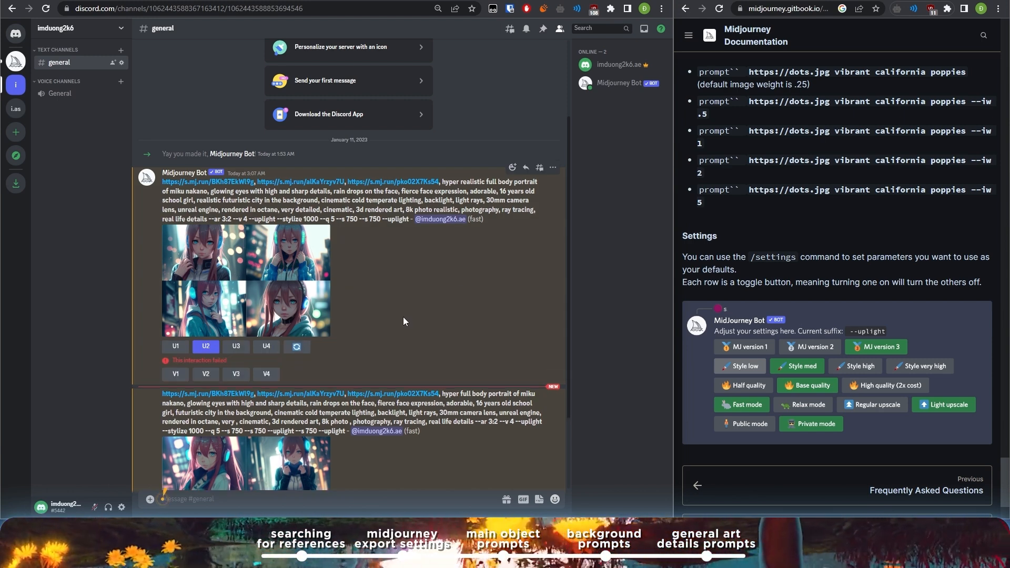
pyautogui.scroll(-2, 403, 317)
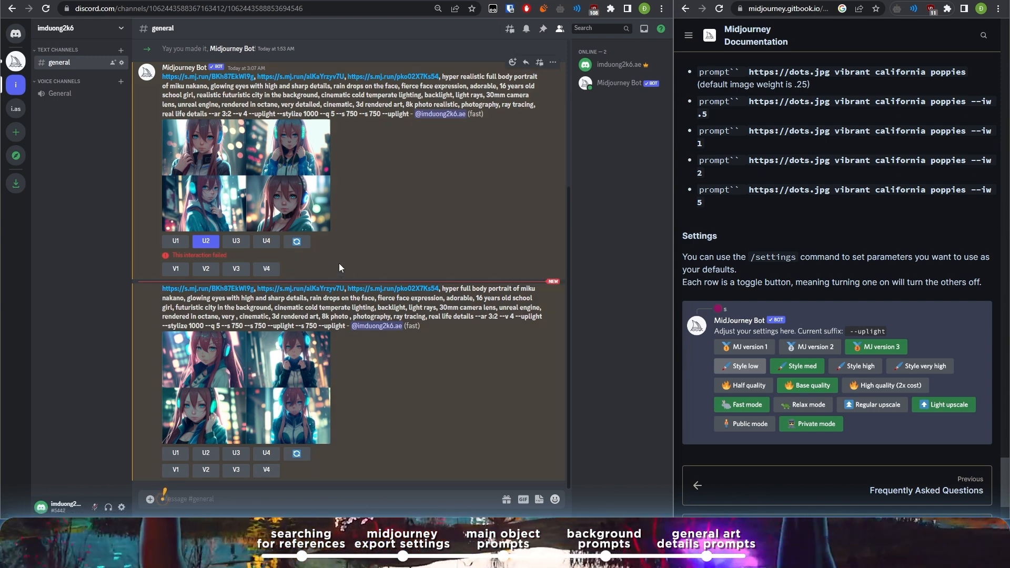
pyautogui.click(267, 241)
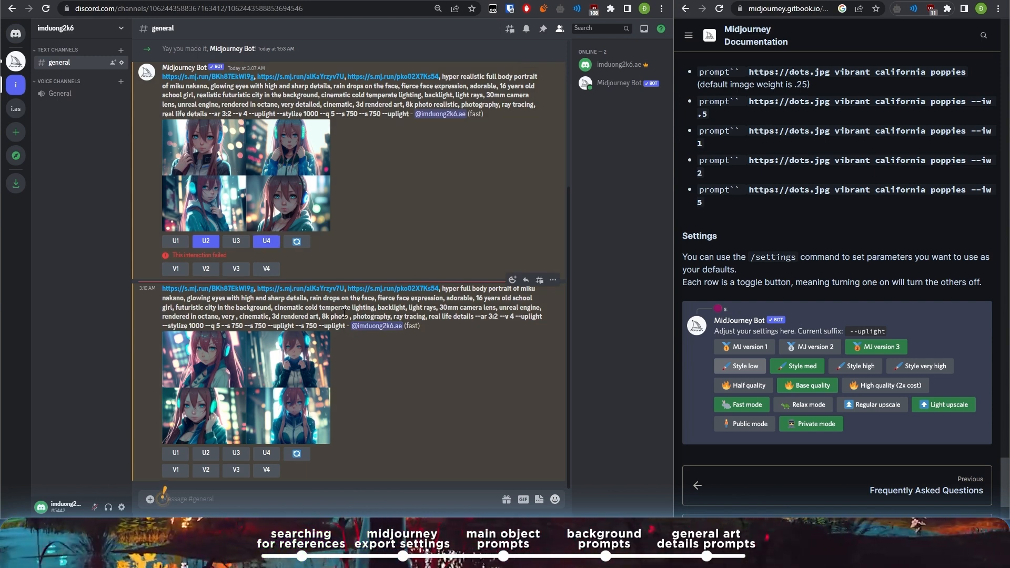
# Step: Copy the first grid's full prompt into a new /imagine command and change its aspect ratio to "--ar 5:2"
pyautogui.moveTo(409, 116); pyautogui.dragTo(156, 81)
pyautogui.hotkey('ctrl', 'c')
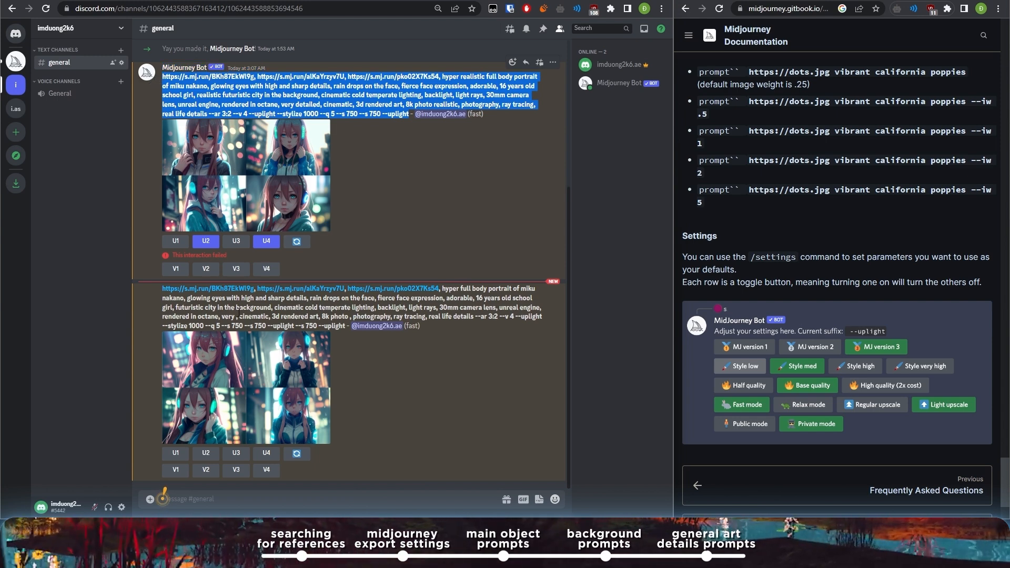
pyautogui.click(235, 500)
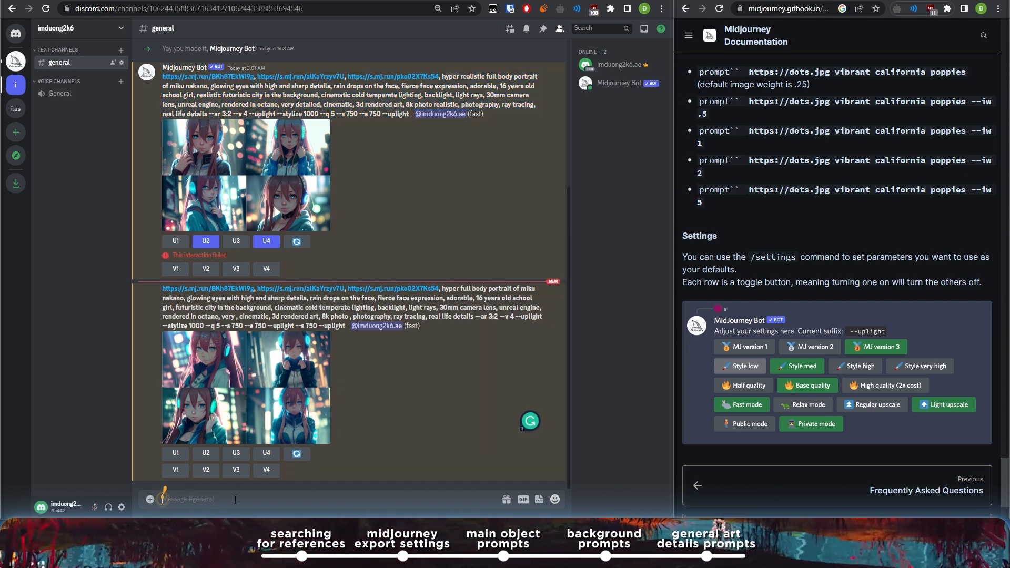
pyautogui.write('/ima')
pyautogui.press('Tab')
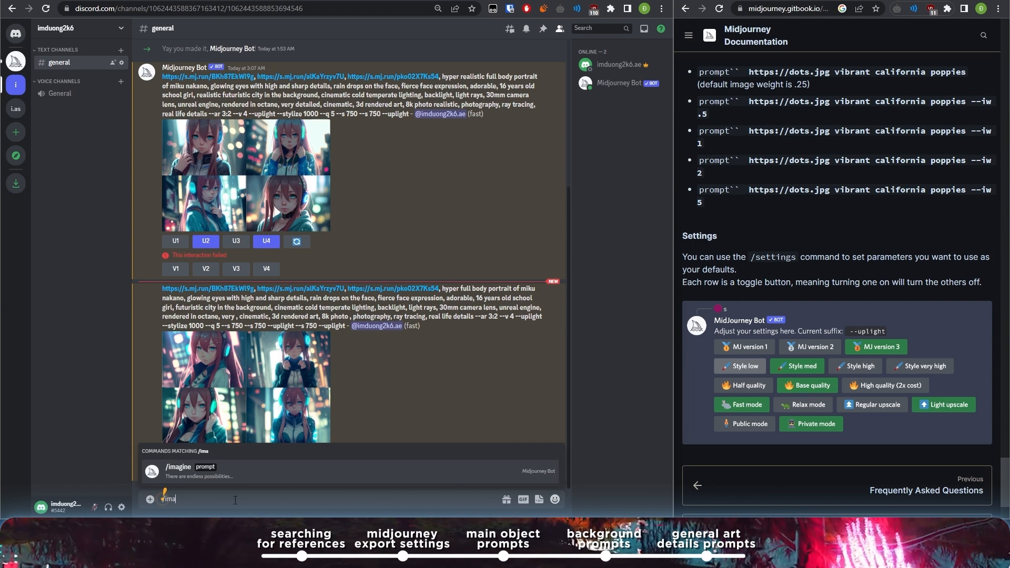
pyautogui.hotkey('ctrl', 'v')
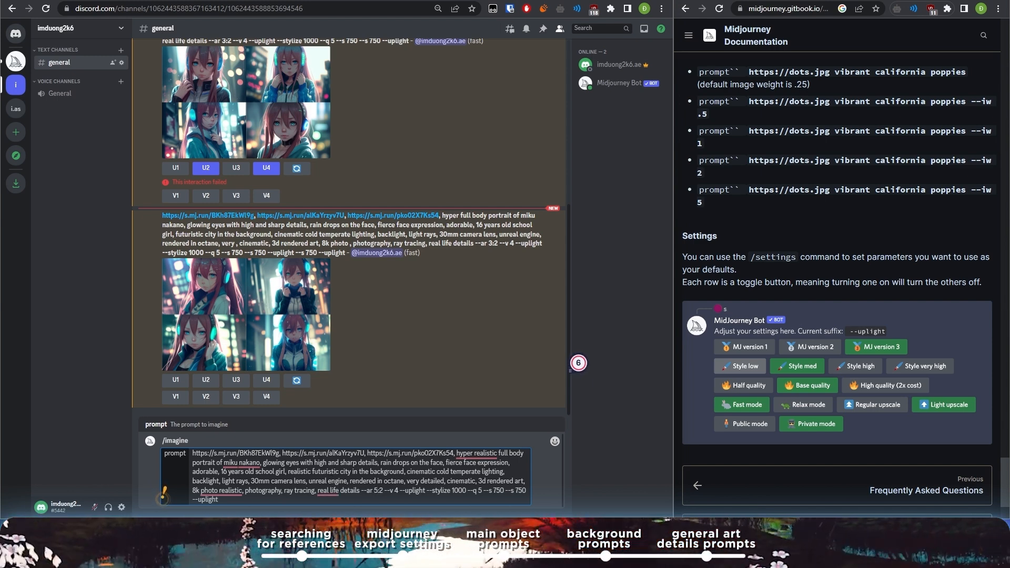
# Step: Change the camera lens in the new prompt to 25mm and submit it
pyautogui.moveTo(329, 492)
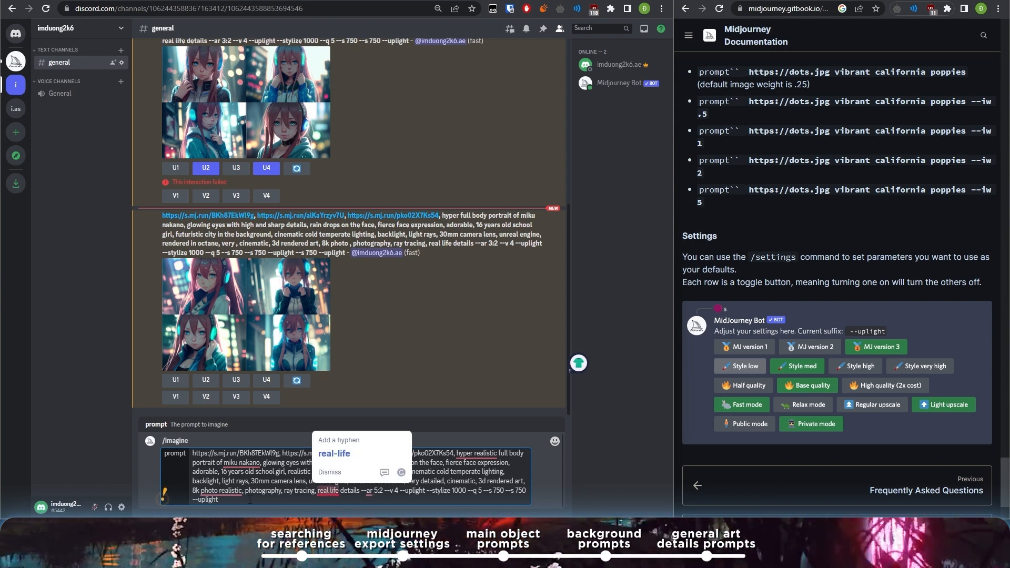
pyautogui.scroll(2, 315, 237)
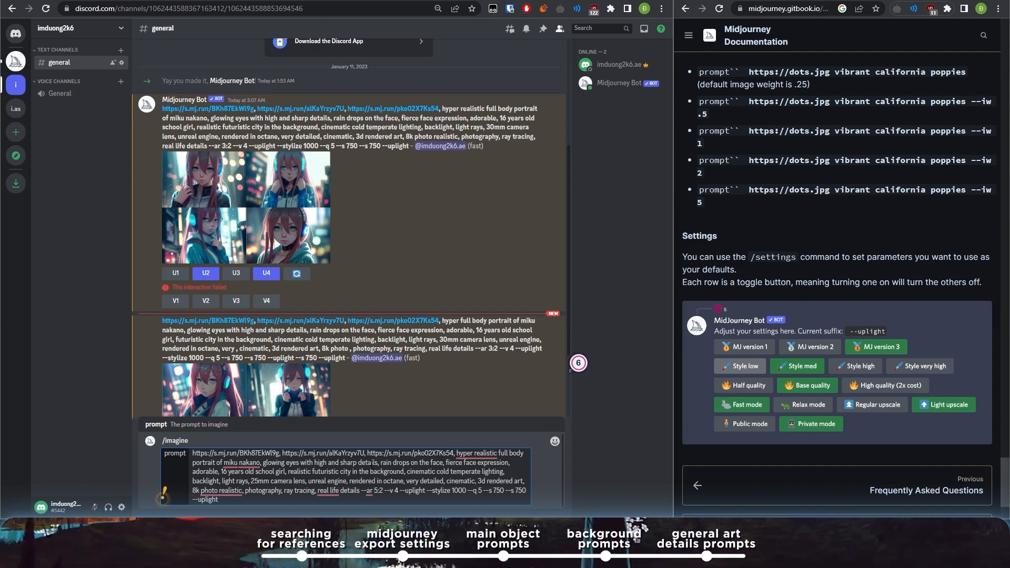
pyautogui.press('Return')
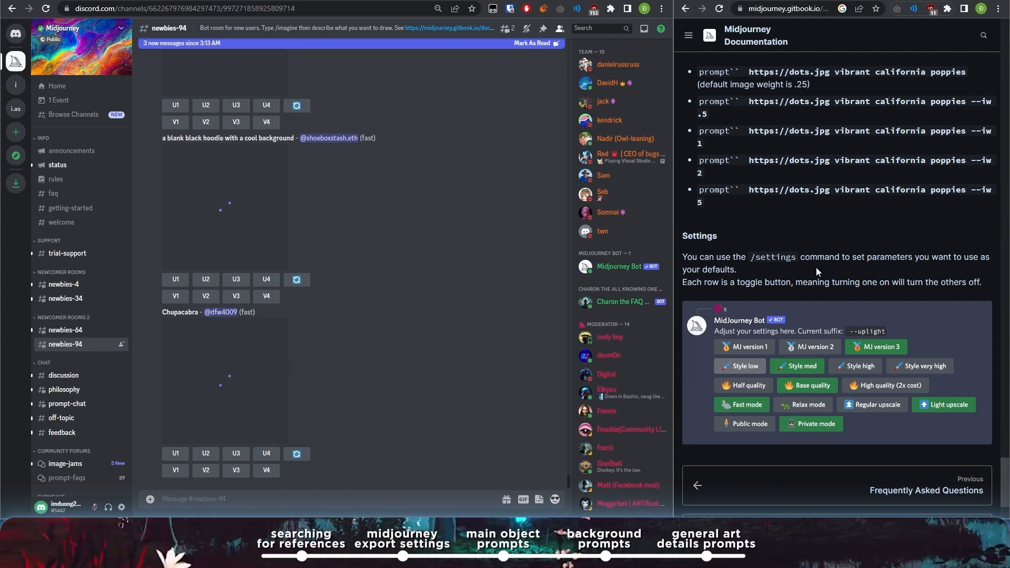
# Step: Locate the submitted Miku Nakano prompt in the Midjourney server's newbies-94 channel
pyautogui.scroll(5, 333, 321)
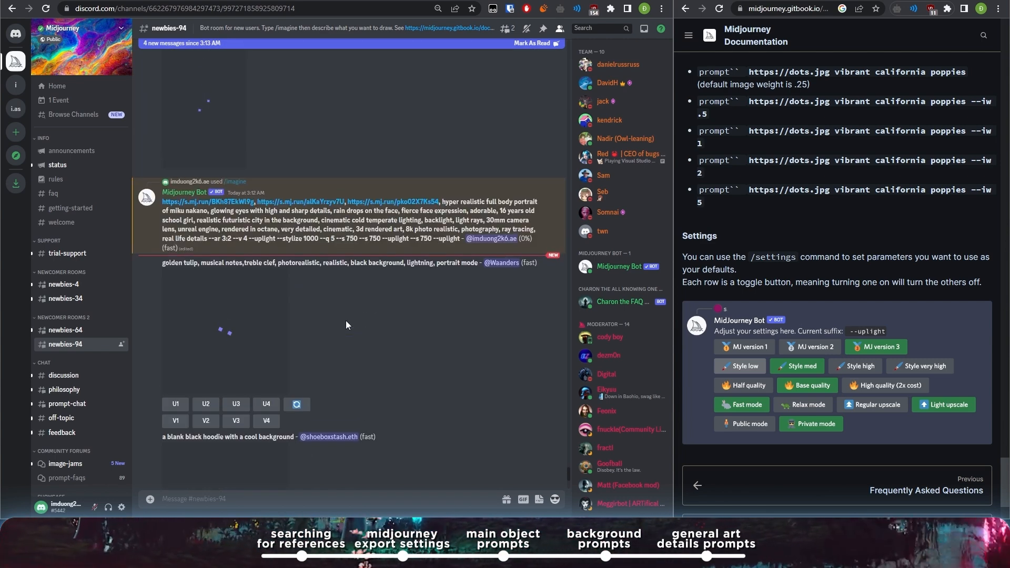